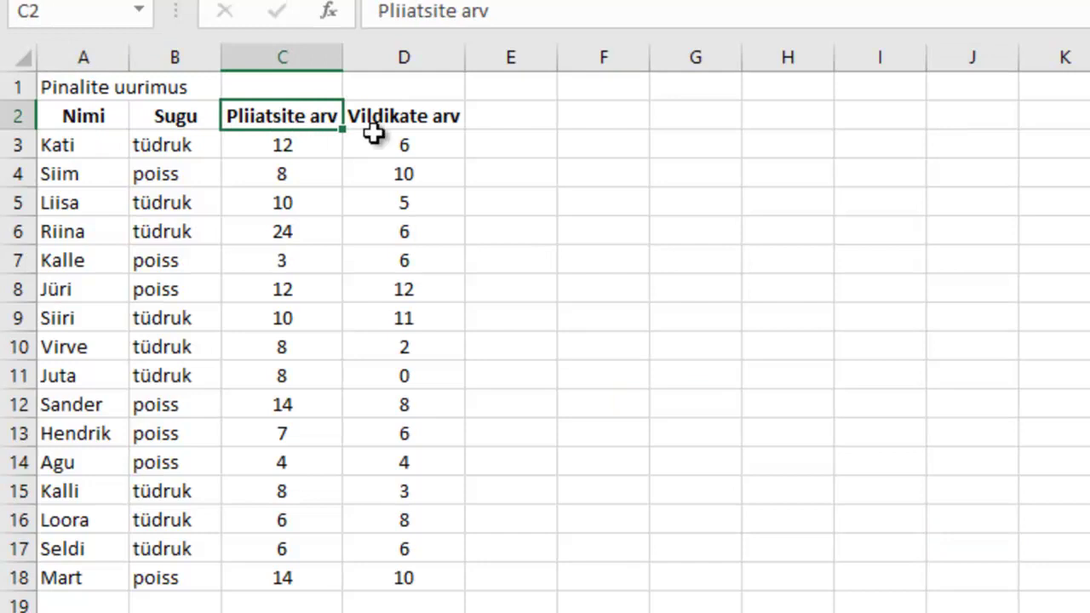
# Sum the pencil counts C3:C18 in cell C19 with the AutoSum Sum function
pyautogui.click(408, 123)
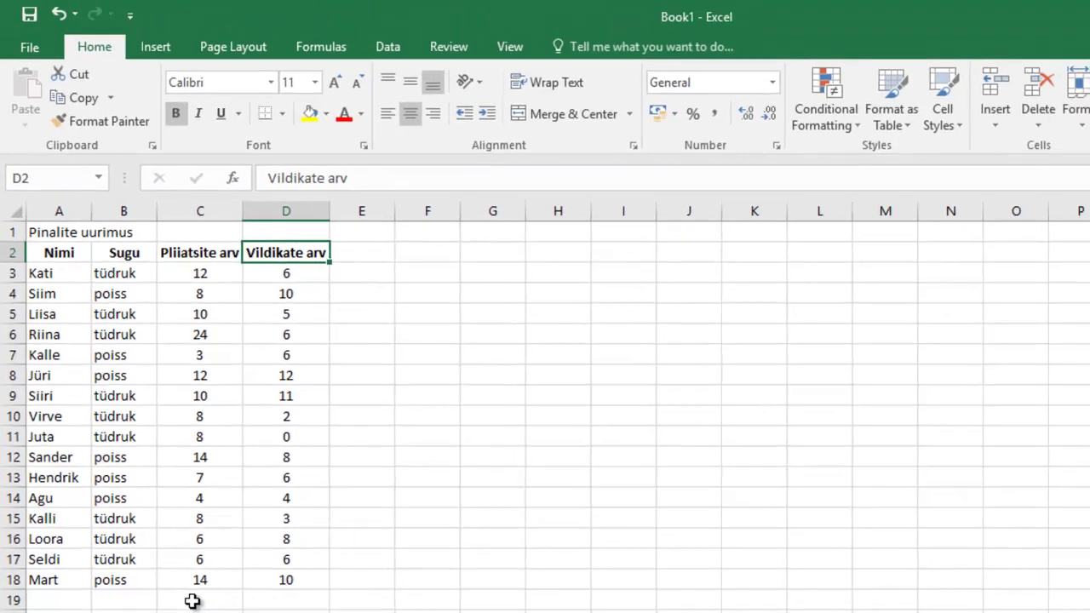
pyautogui.click(265, 604)
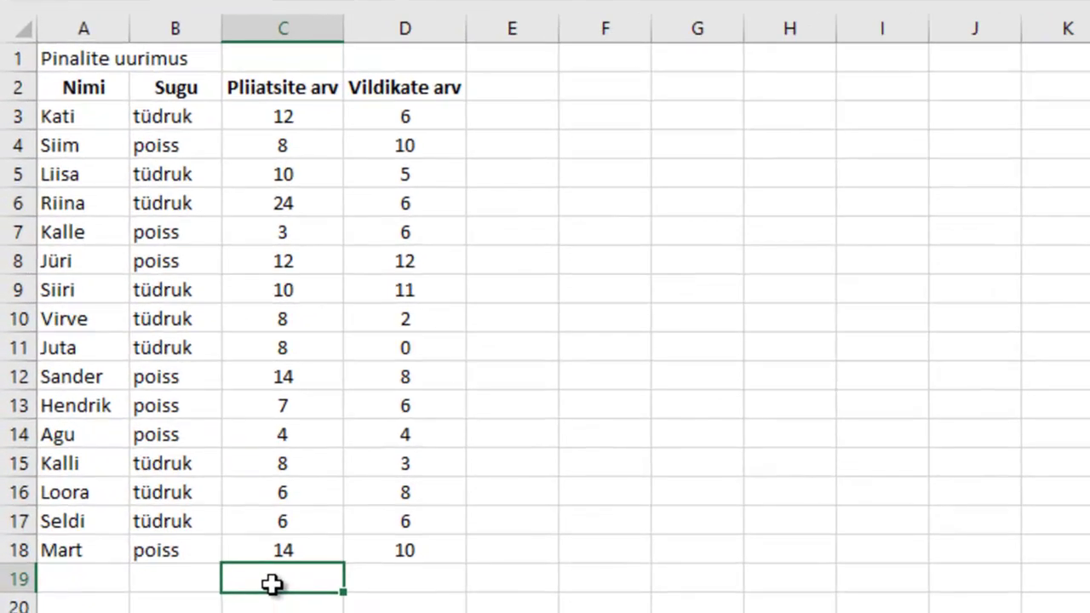
pyautogui.write('=')
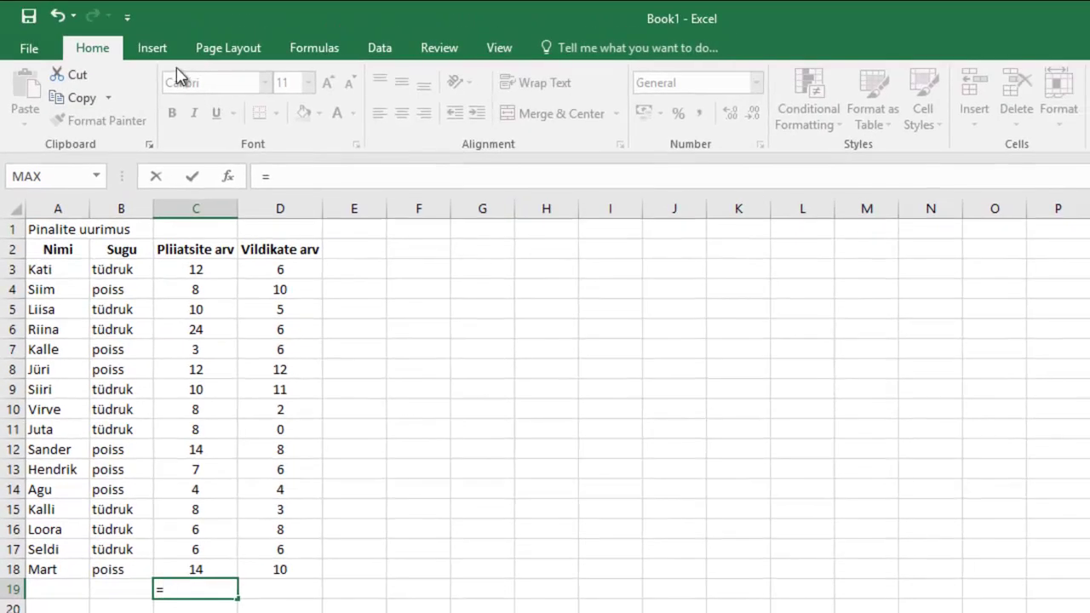
pyautogui.click(315, 52)
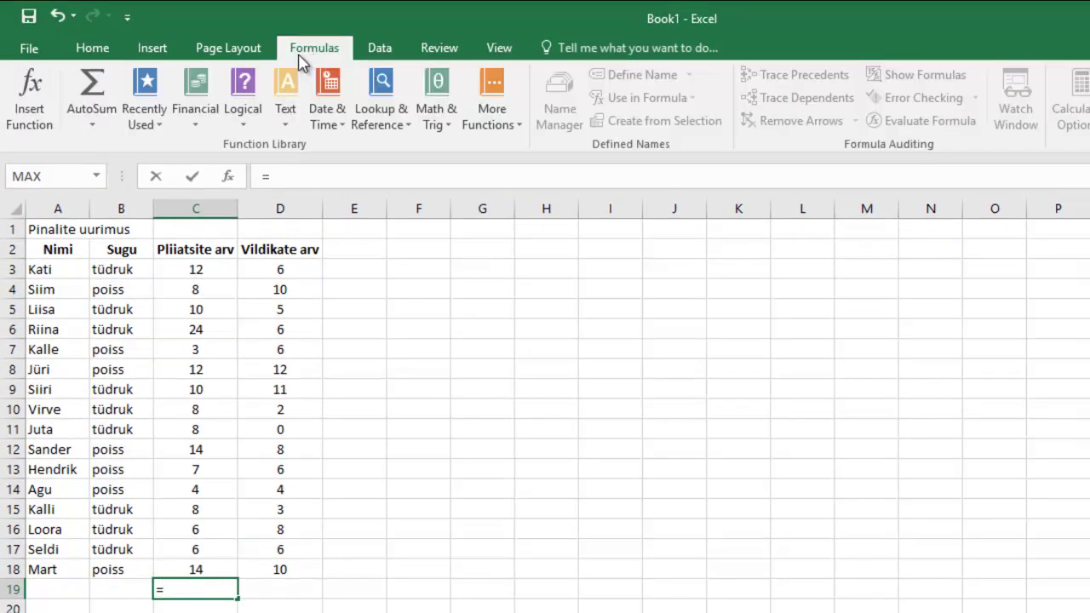
pyautogui.click(92, 128)
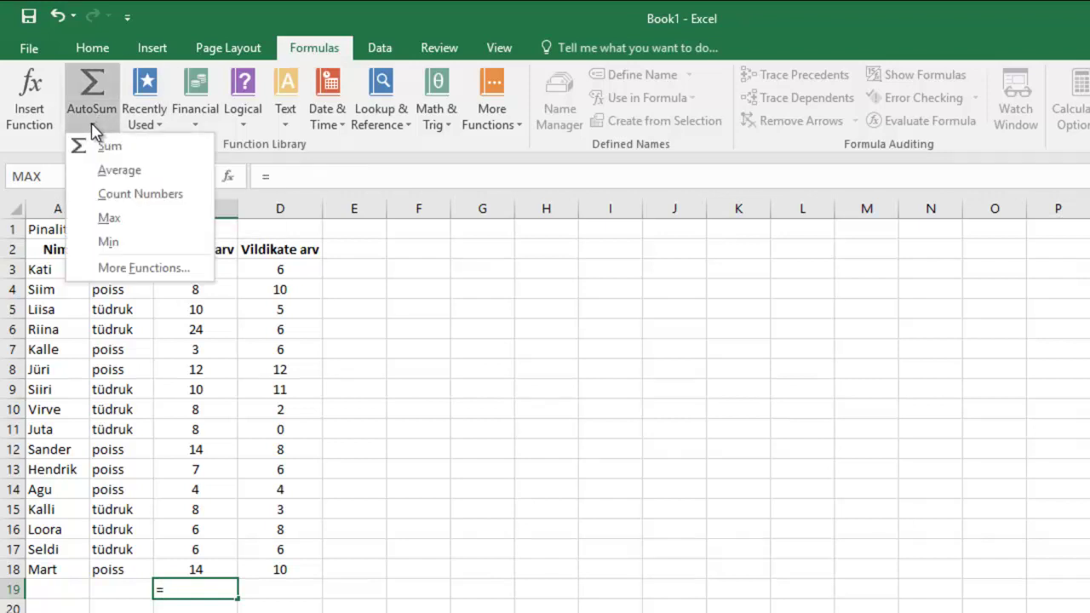
pyautogui.click(109, 146)
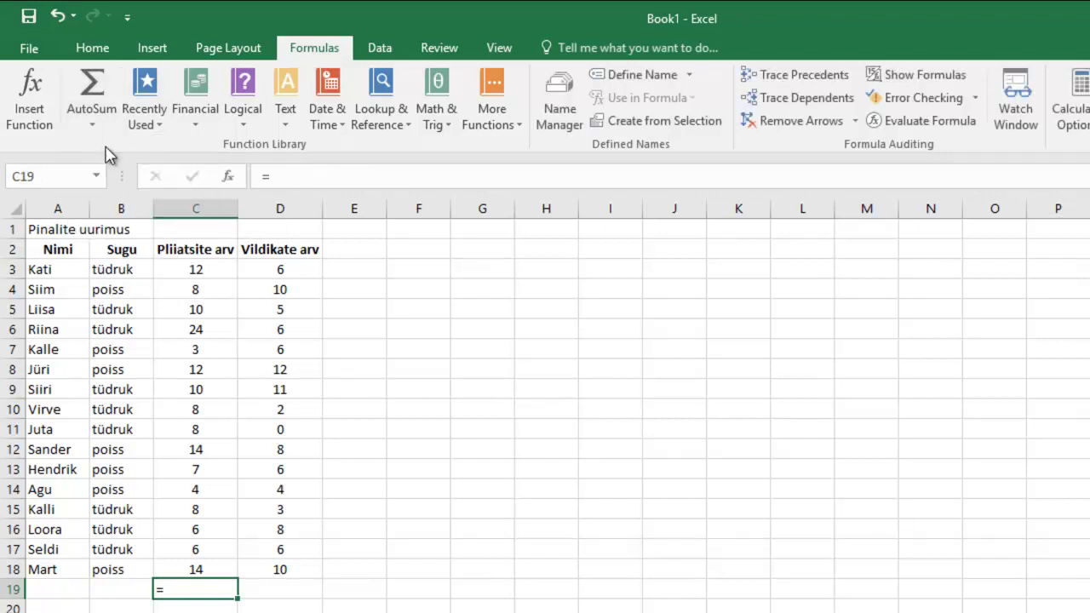
pyautogui.click(96, 126)
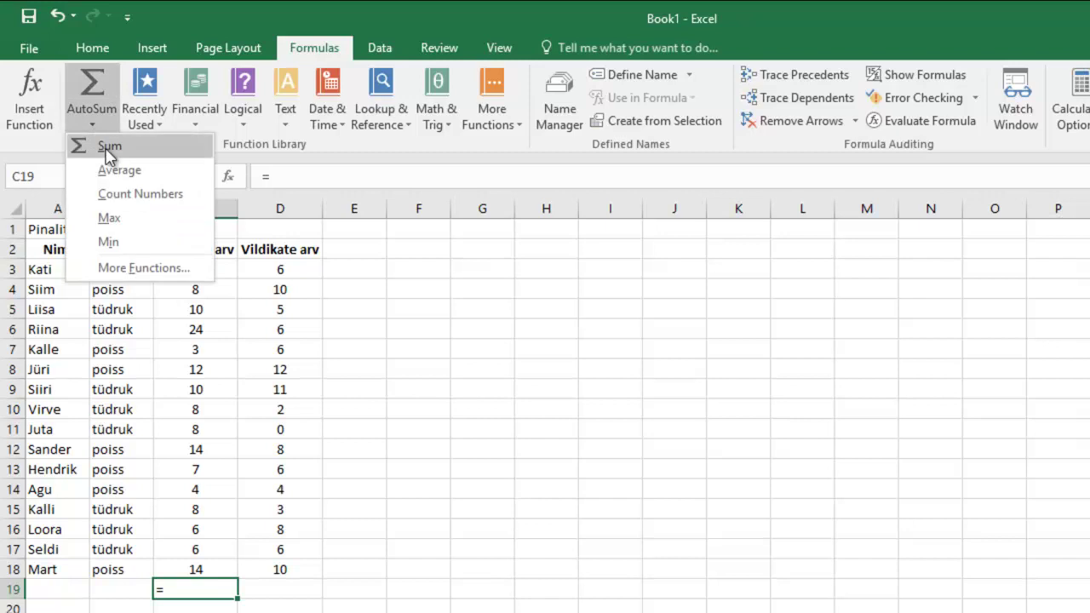
pyautogui.click(109, 150)
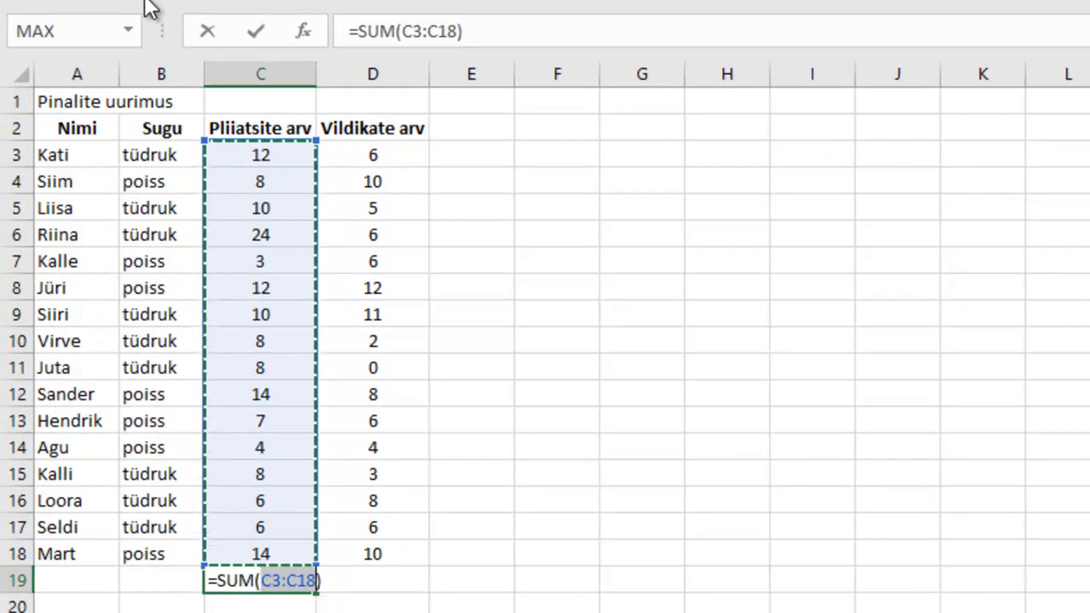
pyautogui.press('Return')
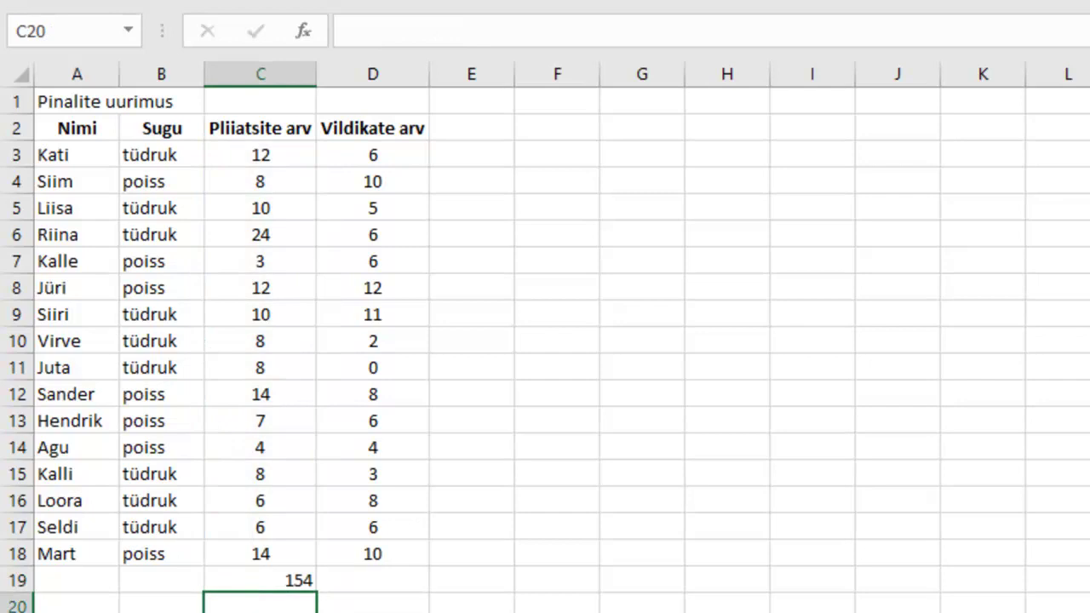
# Copy the sum formula from C19 into D19 to total the Vildikate arv column, and check its range
pyautogui.click(265, 581)
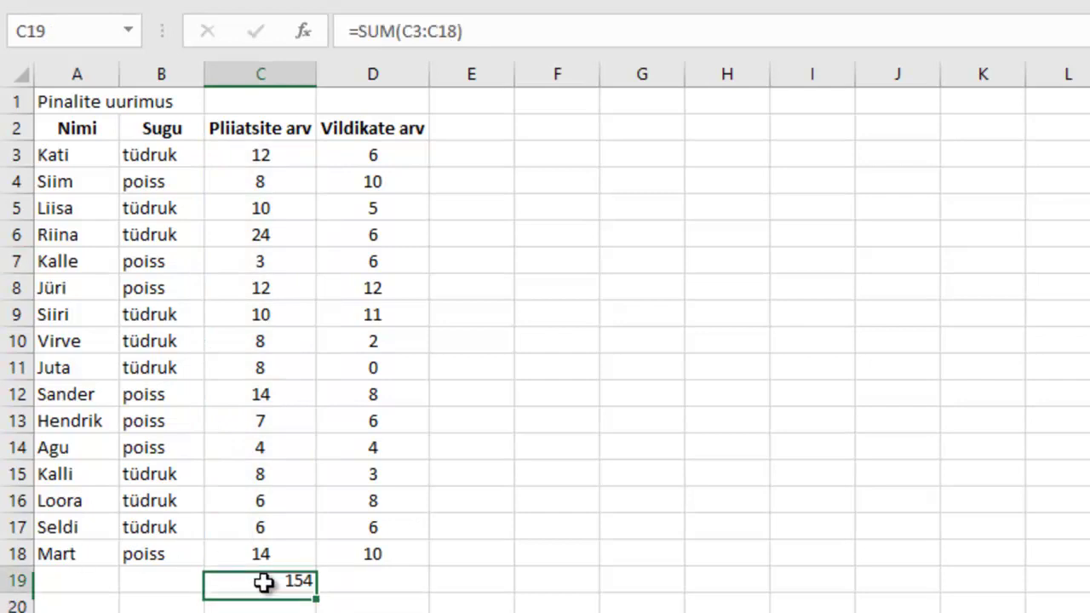
pyautogui.click(383, 573)
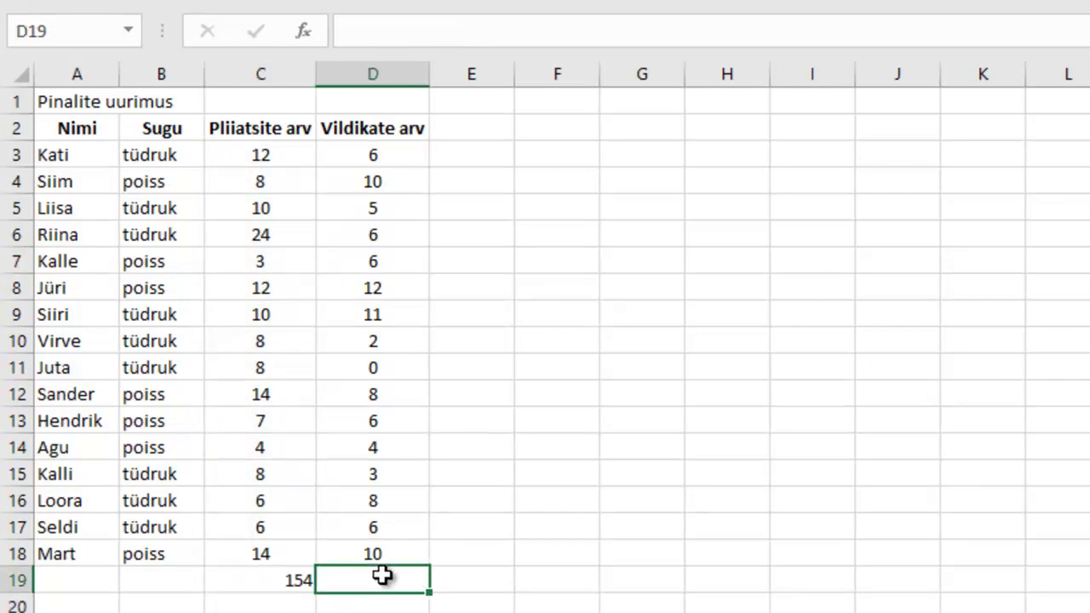
pyautogui.click(278, 579)
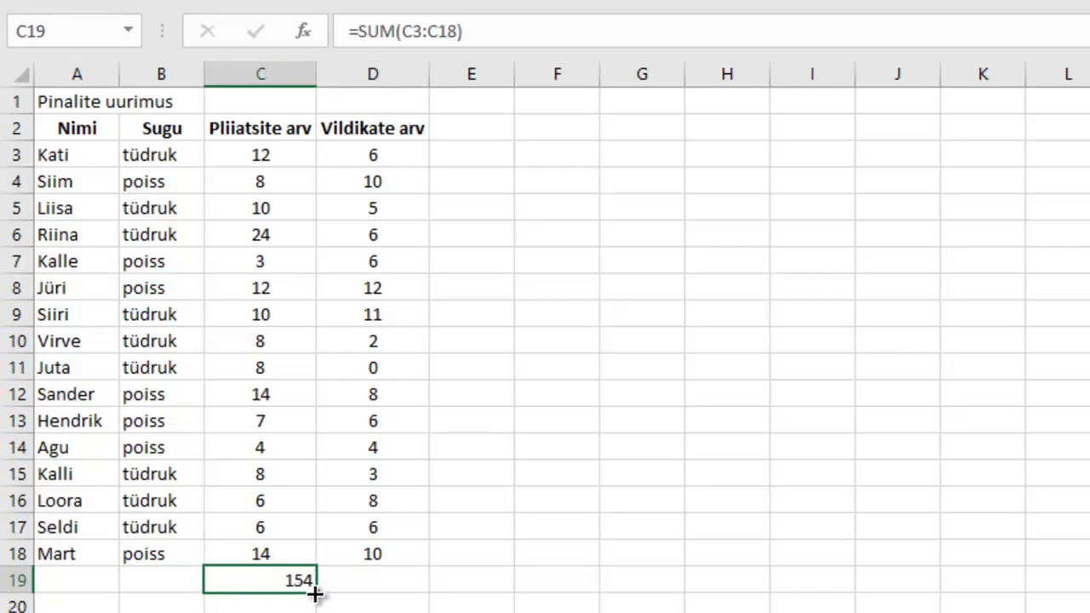
pyautogui.moveTo(316, 593); pyautogui.dragTo(397, 589)
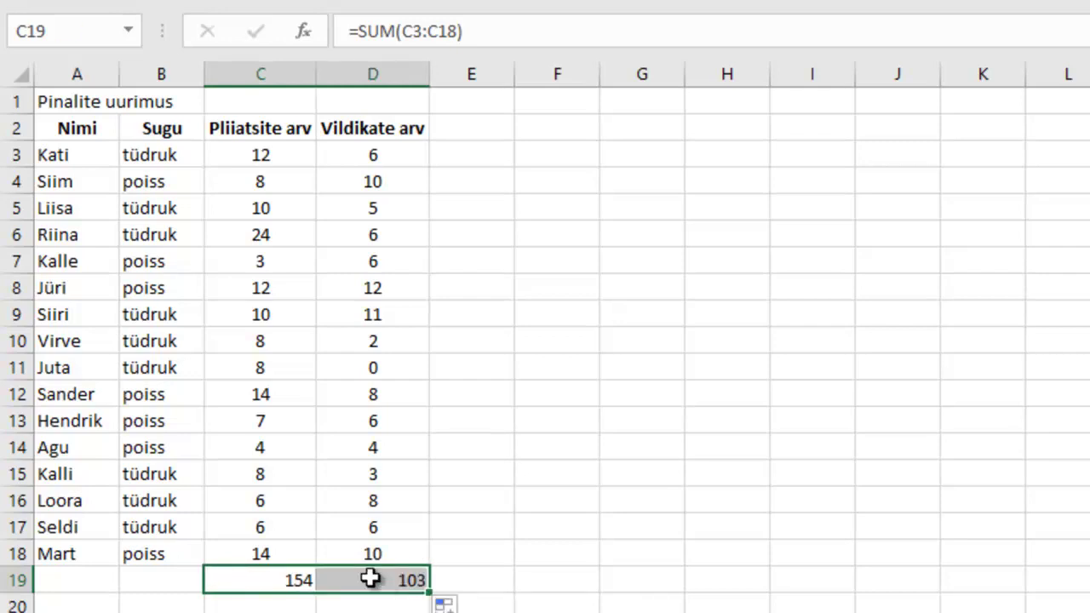
pyautogui.click(370, 581)
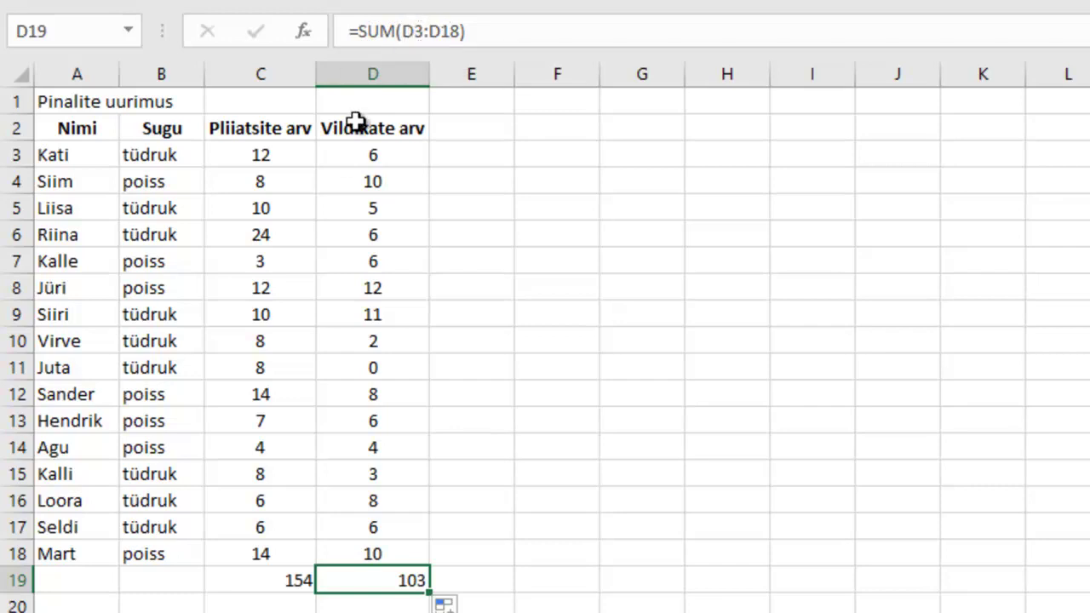
pyautogui.click(354, 160)
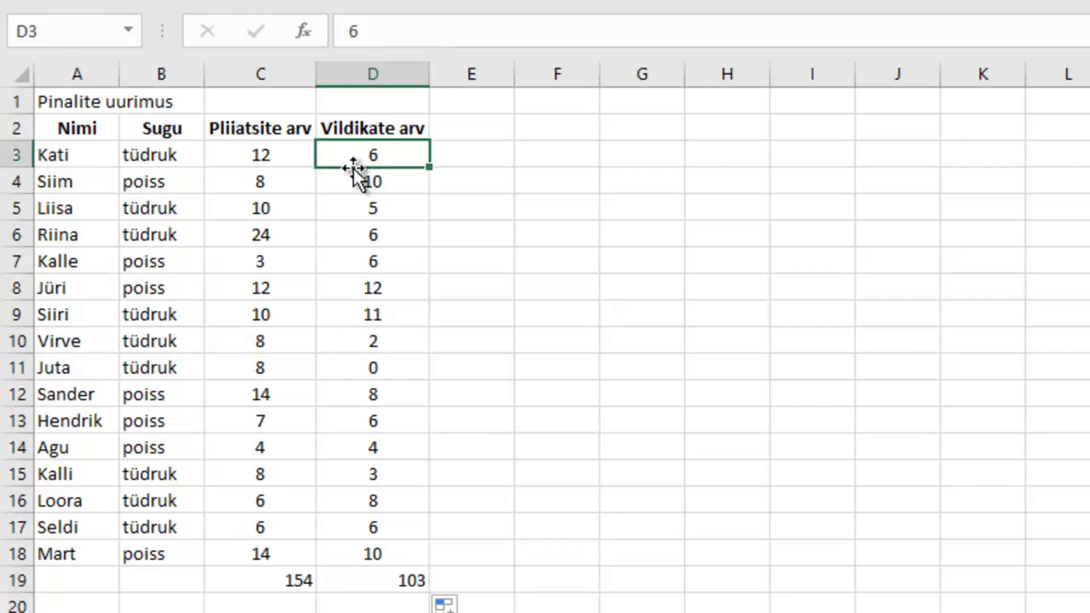
pyautogui.click(357, 554)
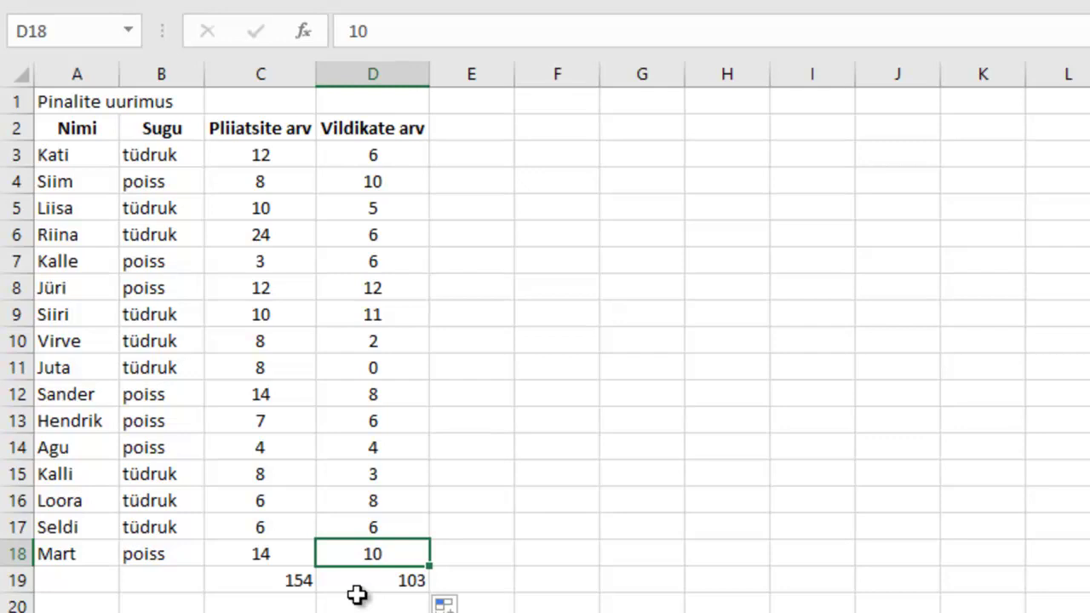
# Add filters to the table's header row A2:D2
pyautogui.click(215, 606)
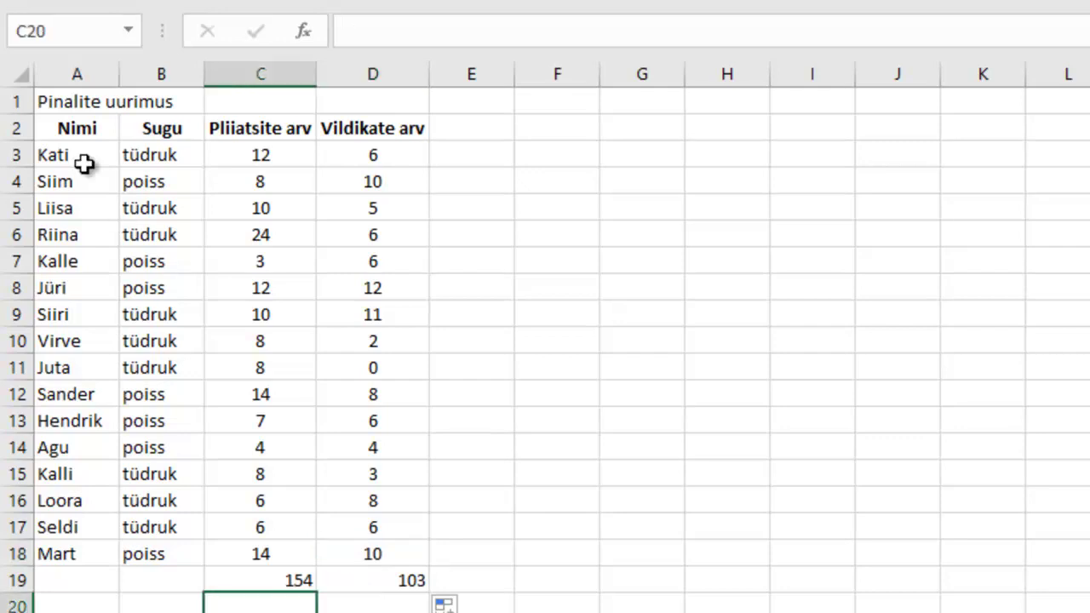
pyautogui.moveTo(67, 126); pyautogui.dragTo(355, 128)
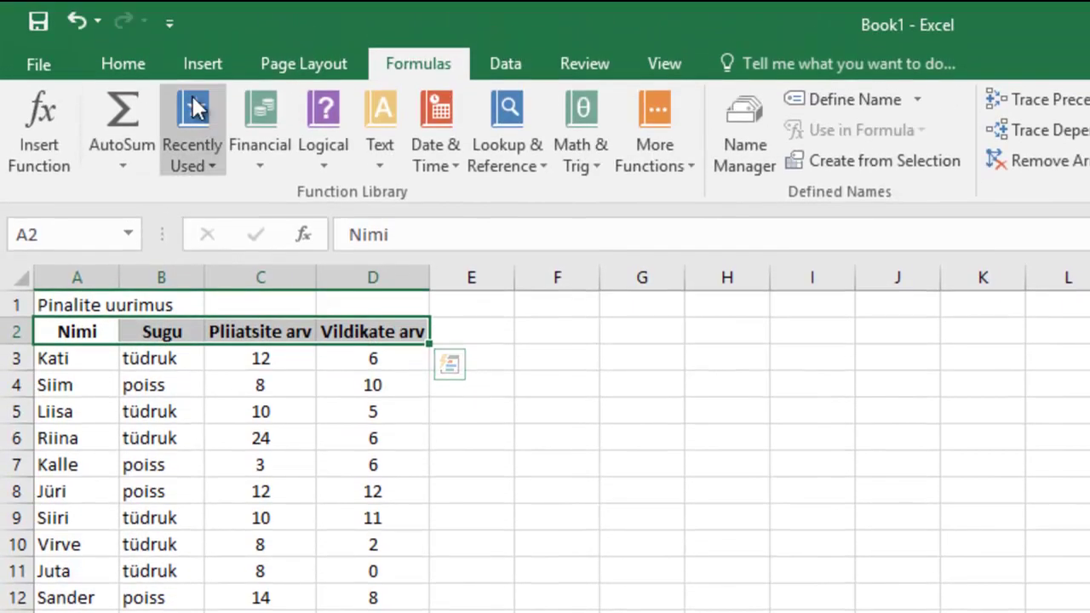
pyautogui.click(127, 57)
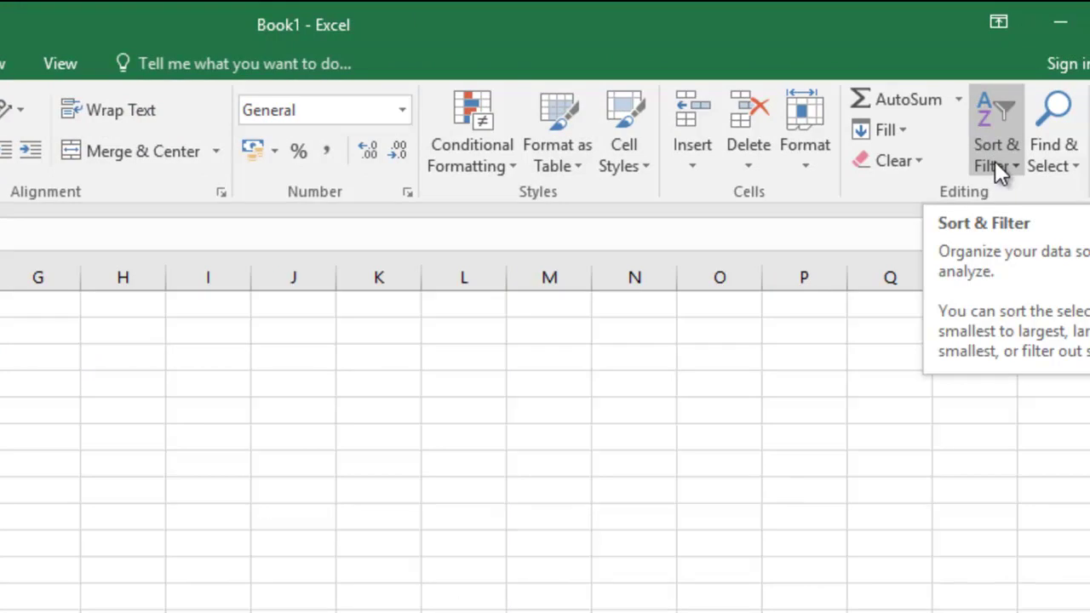
pyautogui.click(994, 161)
pyautogui.click(1032, 289)
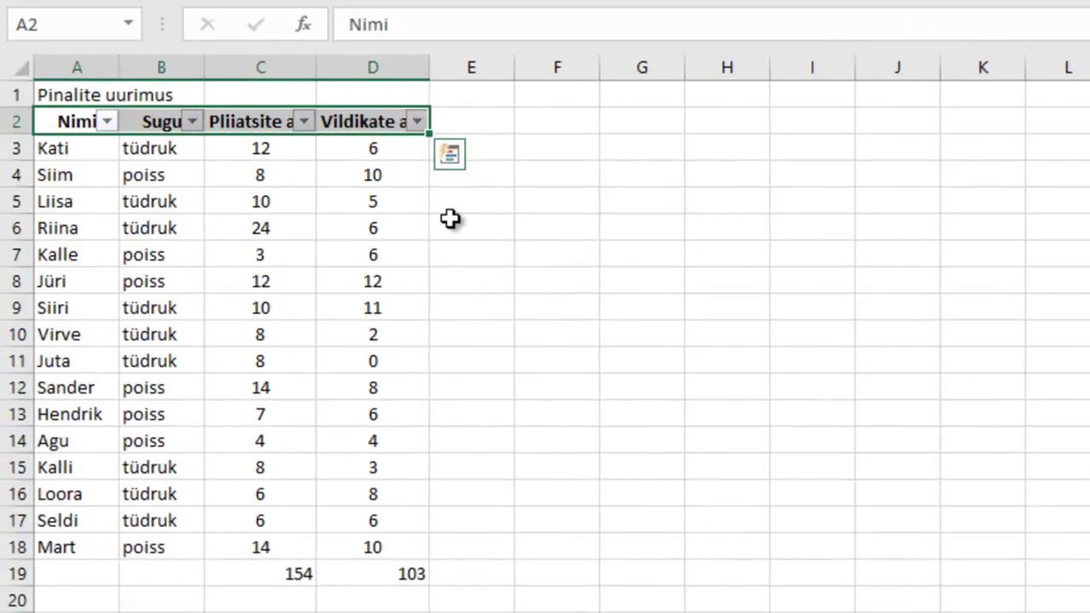
# Sort the table by the Sugu column from A to Z and check the grouping of boys and girls
pyautogui.click(191, 121)
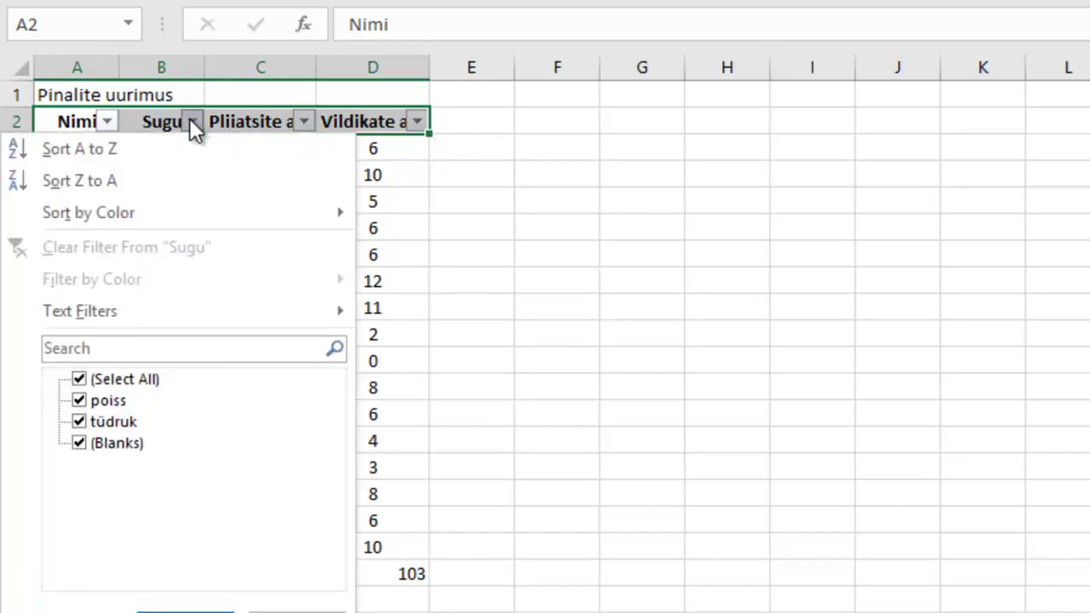
pyautogui.click(89, 153)
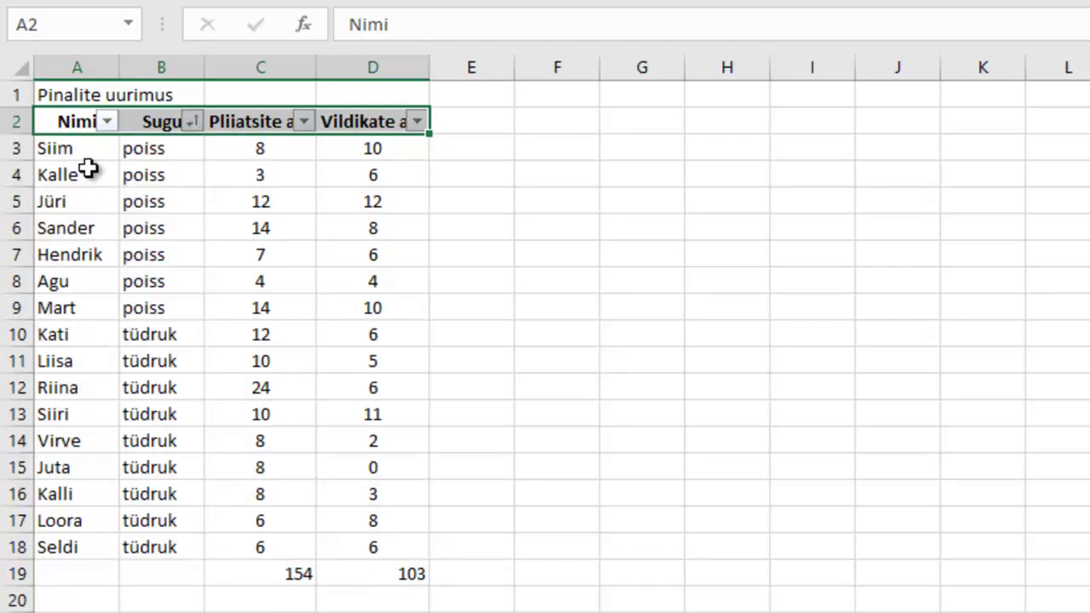
pyautogui.click(171, 152)
pyautogui.moveTo(178, 152); pyautogui.dragTo(176, 360)
pyautogui.rightClick(174, 328)
pyautogui.press('Escape')
pyautogui.click(153, 308)
pyautogui.moveTo(153, 337); pyautogui.dragTo(161, 551)
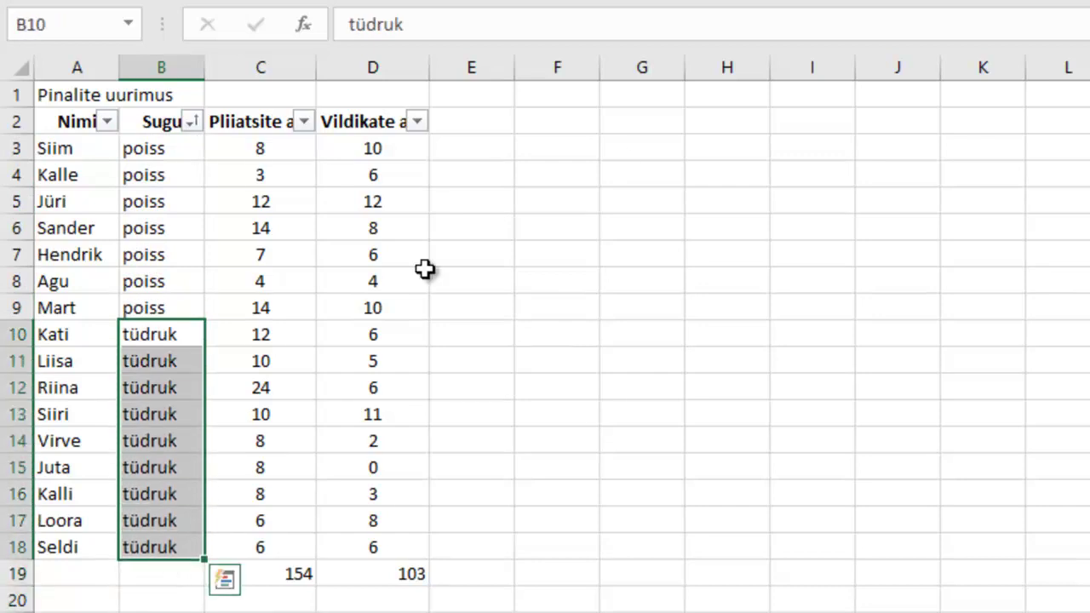
# Enter the row labels Pliiatsite arv, Vildikate arv, Maksimum and Miinimum in cells G4 through G7
pyautogui.click(621, 175)
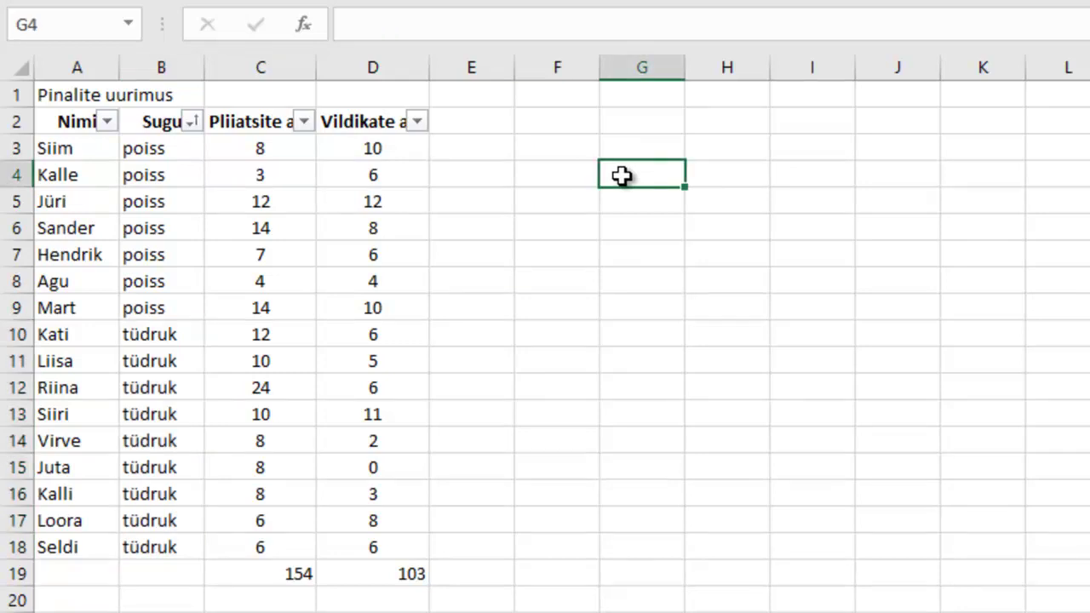
pyautogui.write('Pliiatsite')
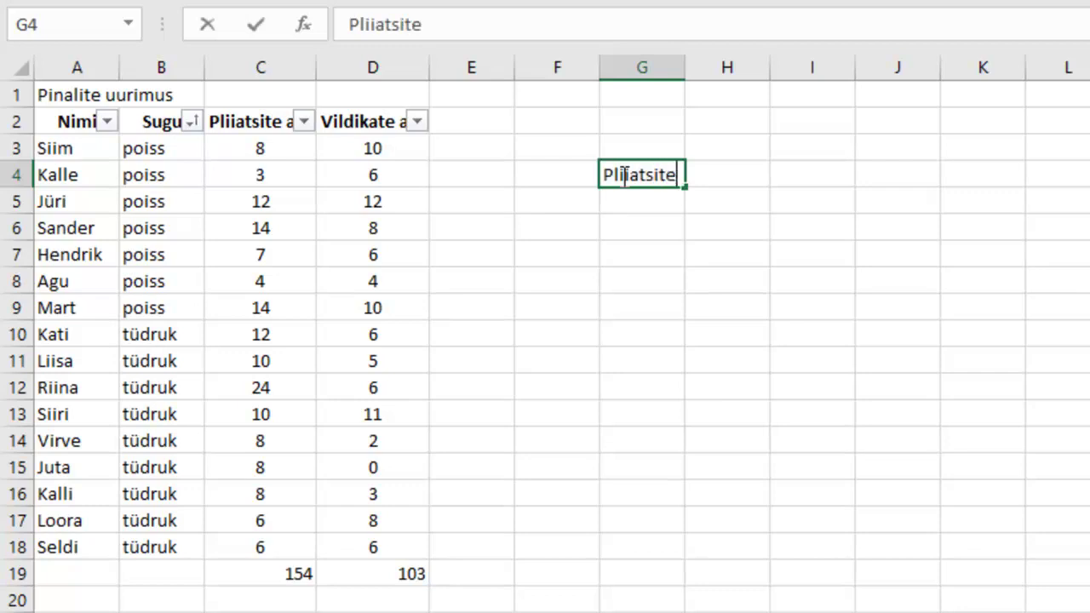
pyautogui.write(' arv')
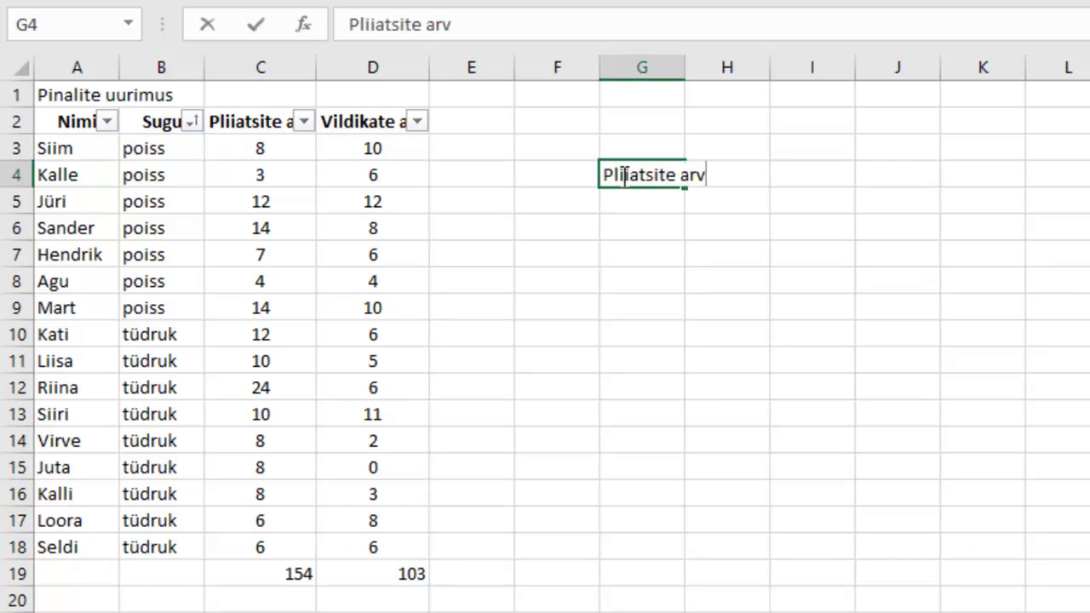
pyautogui.press('Return')
pyautogui.write('Vildi')
pyautogui.press('BackSpace')
pyautogui.write('dikate arv')
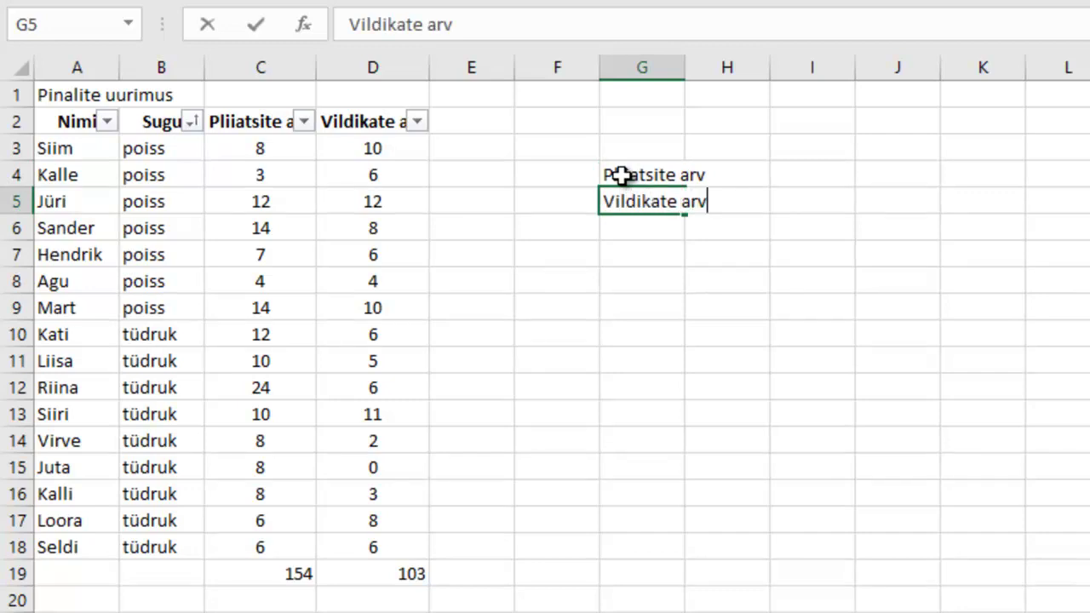
pyautogui.press('Return')
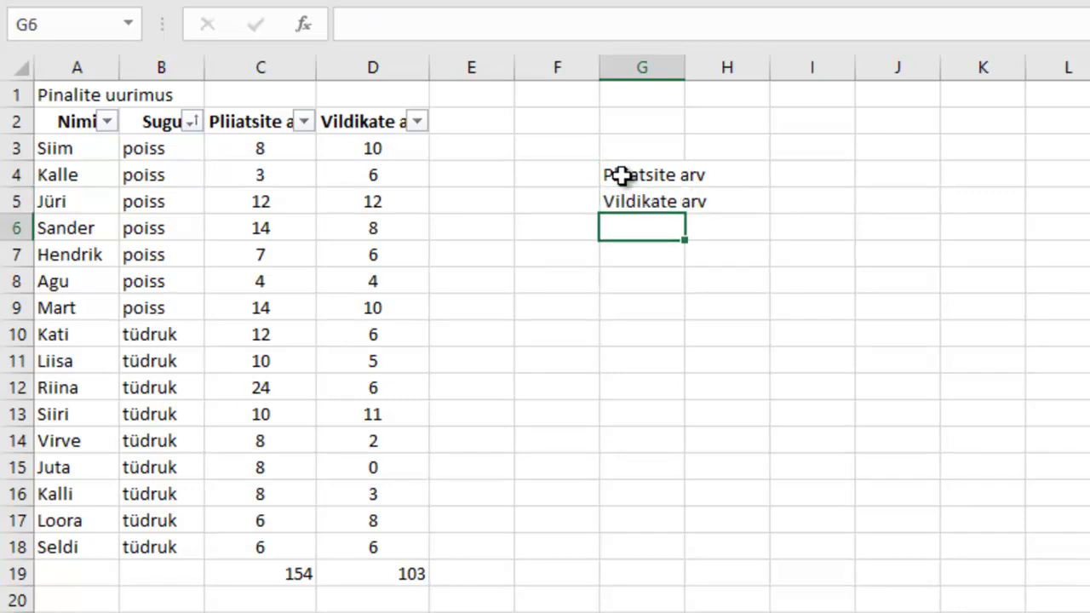
pyautogui.write('Maksimum')
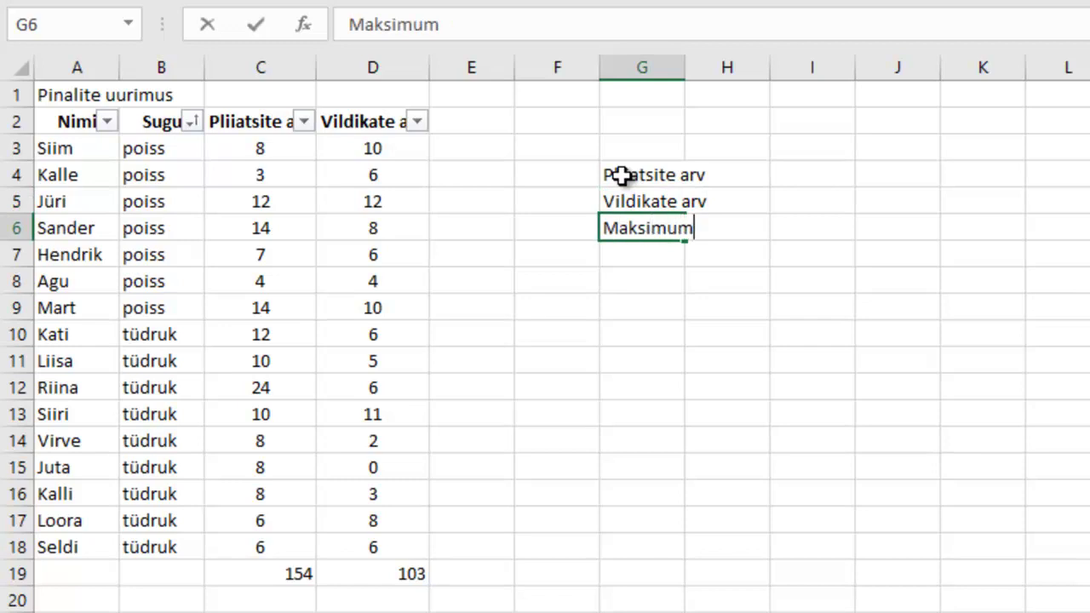
pyautogui.press('Return')
pyautogui.write('M')
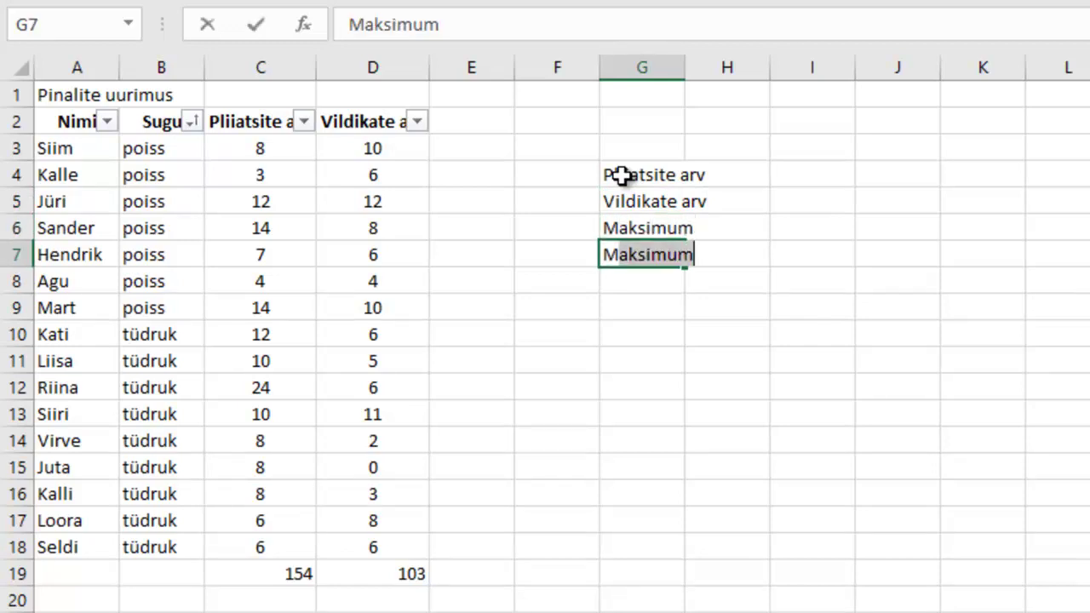
pyautogui.write('iinimum')
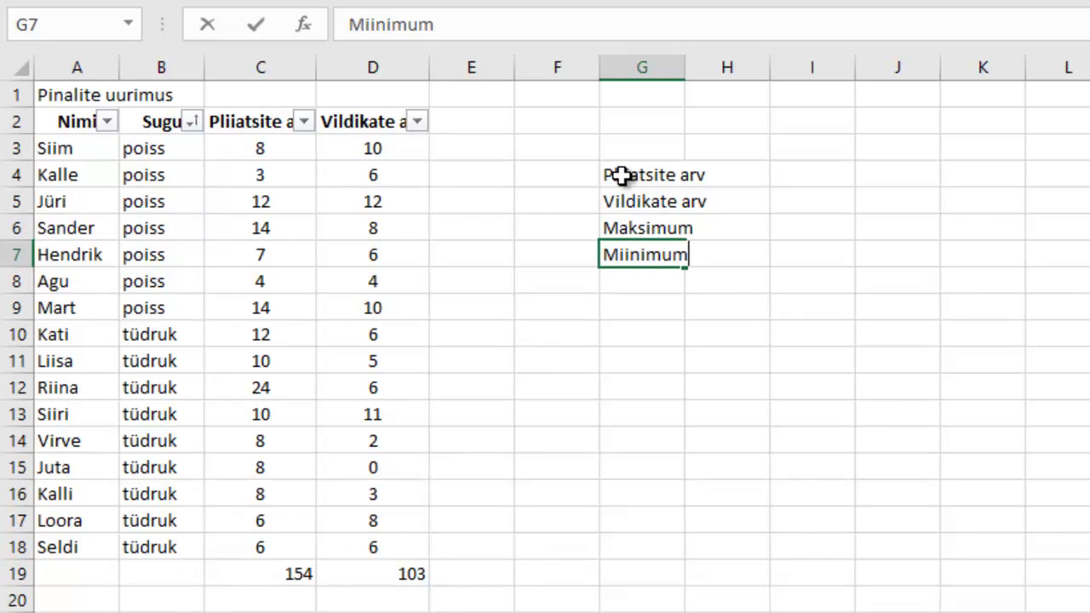
# Enter the column headings Kokku, Poisid and Tüdrukud in cells H3 through J3 above the summary rows
pyautogui.click(713, 172)
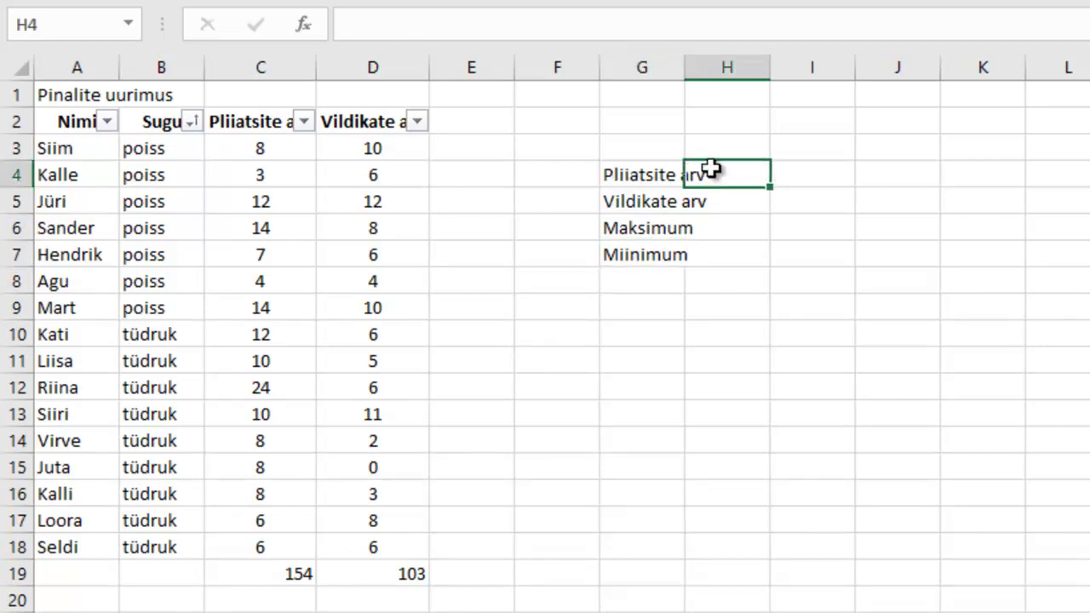
pyautogui.click(718, 148)
pyautogui.write('Kokku')
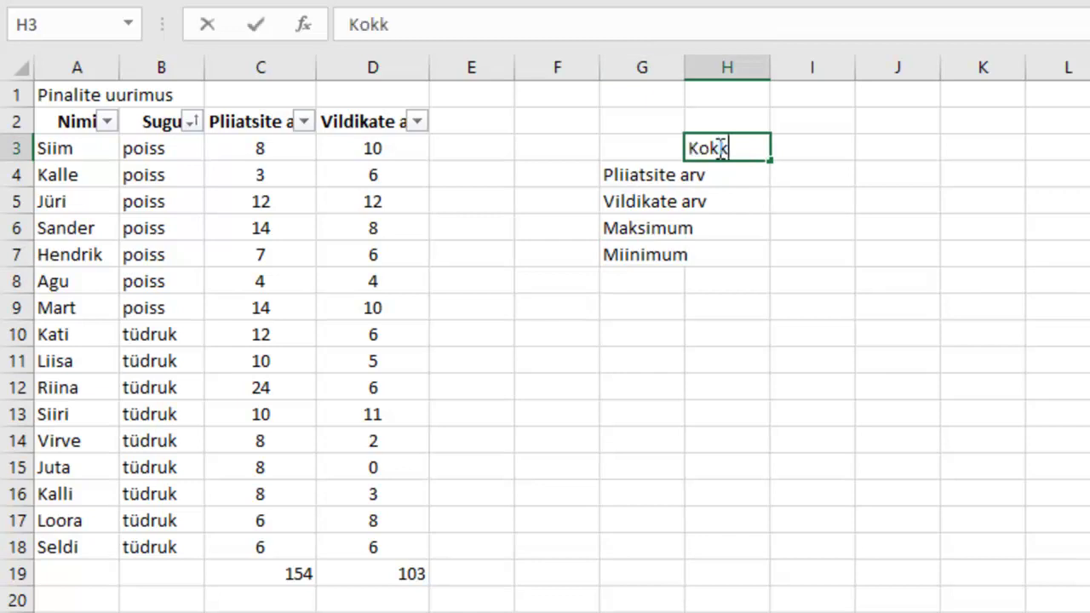
pyautogui.press('Tab')
pyautogui.write('Po')
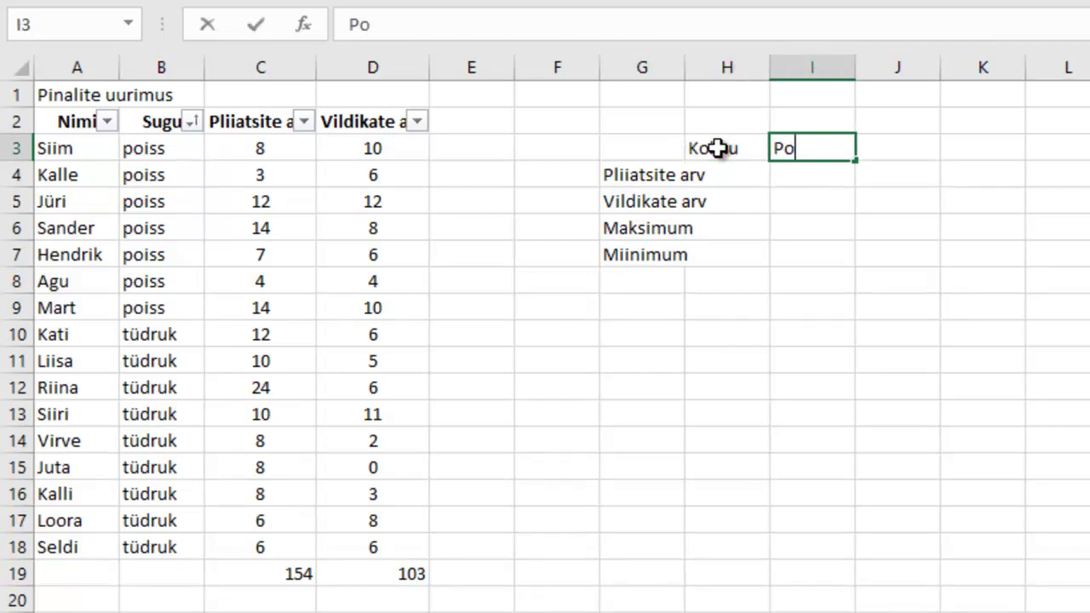
pyautogui.write('isdid')
pyautogui.press('Tab')
pyautogui.write('Tüd')
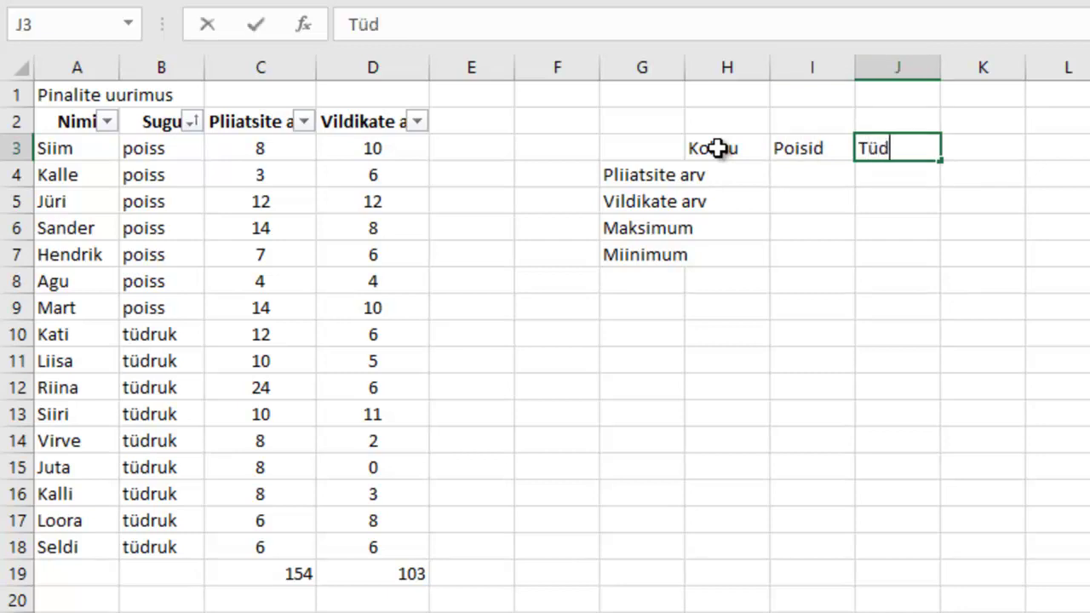
pyautogui.write('rukud')
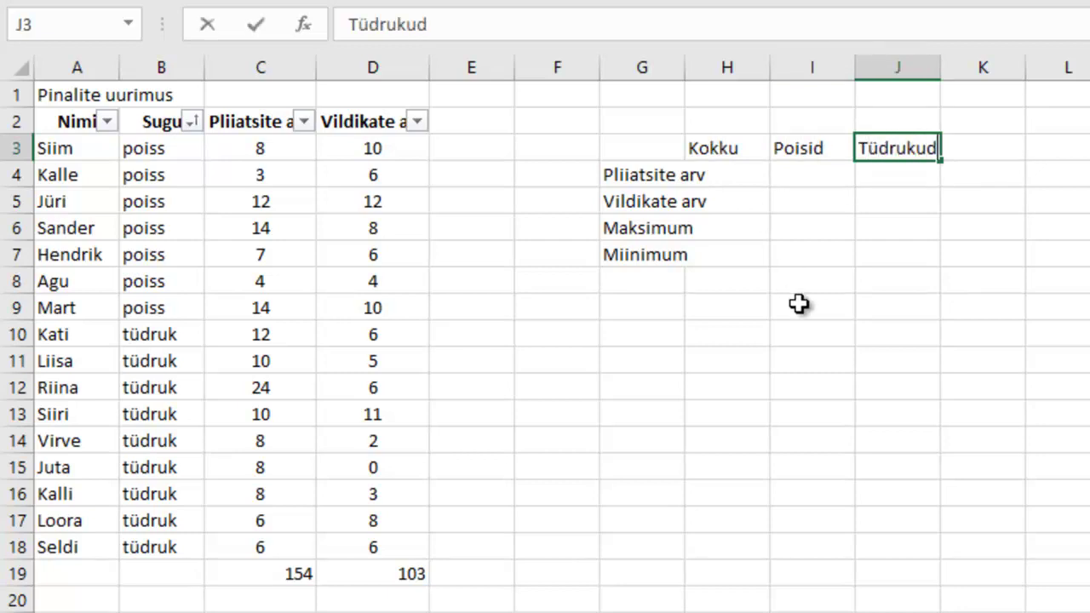
pyautogui.click(798, 304)
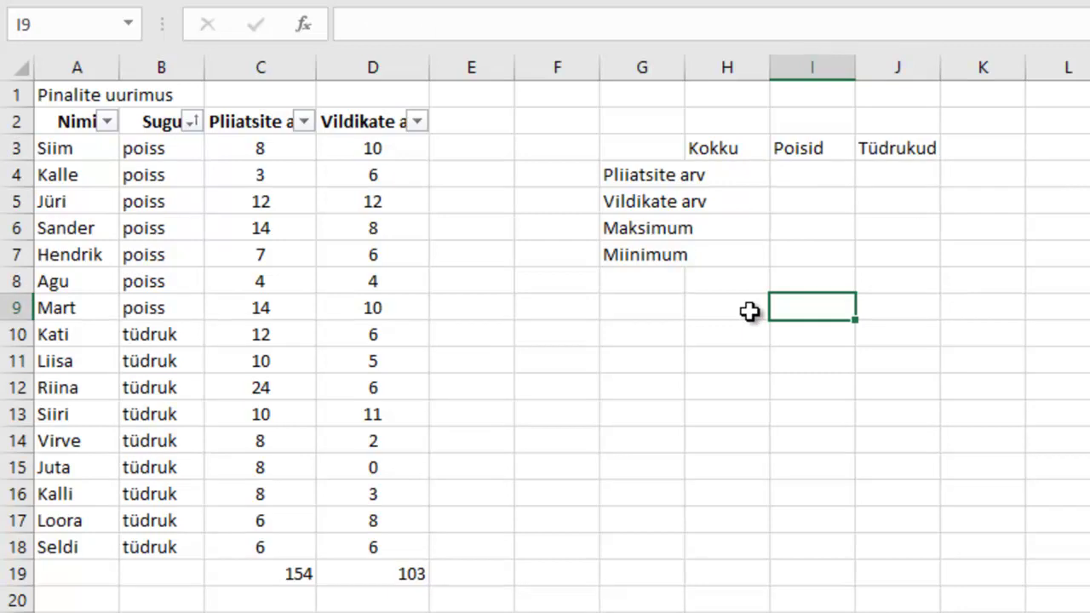
# Auto-fit the width of column G to its row labels
pyautogui.click(689, 93)
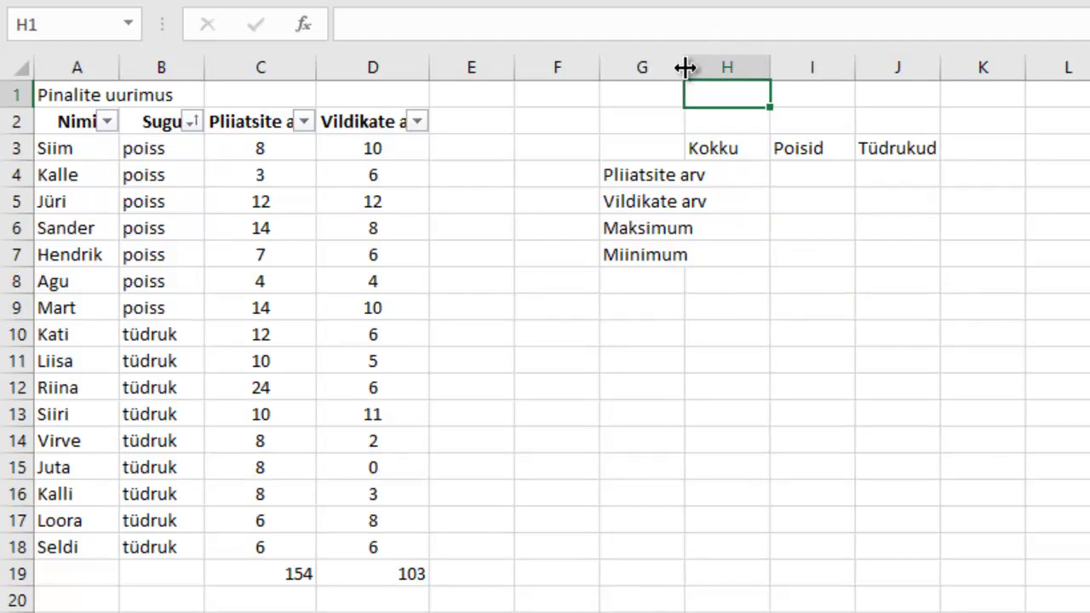
pyautogui.doubleClick(685, 67)
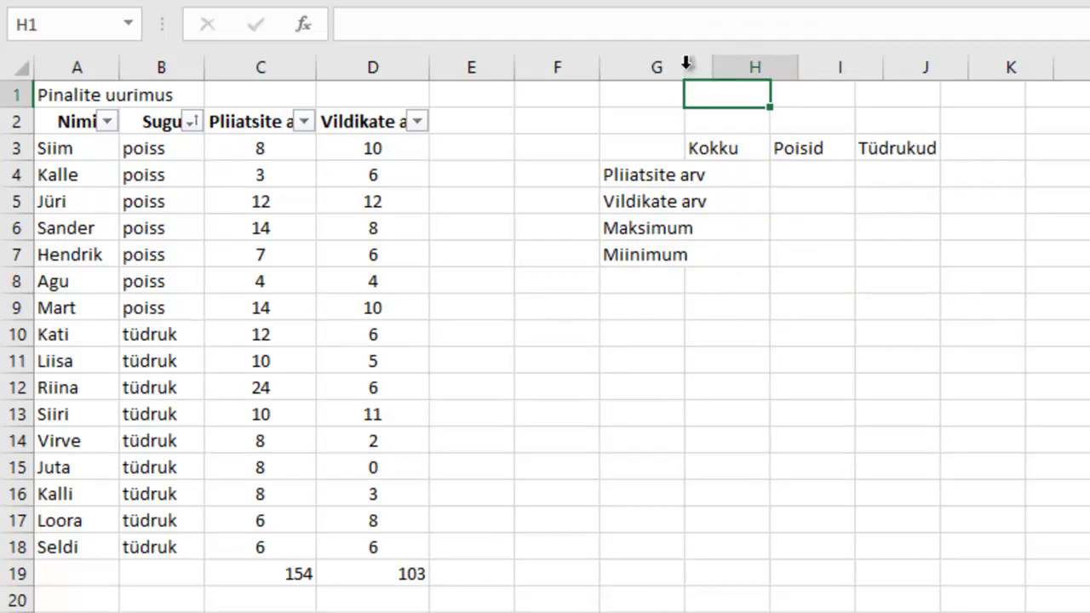
pyautogui.click(755, 261)
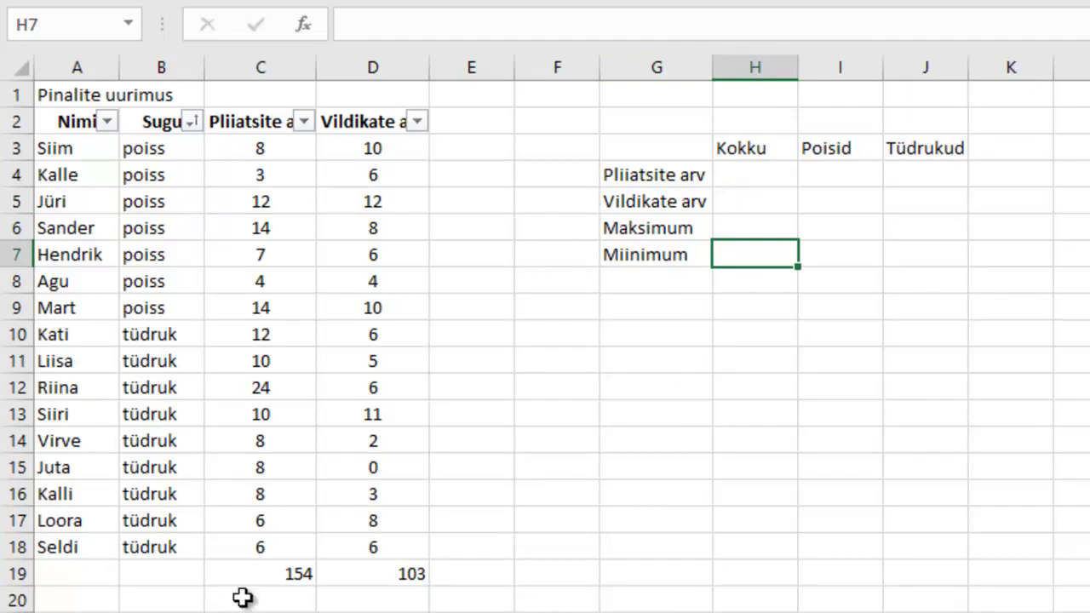
# Total the Pliiatsite arv column for all pupils in H4 with a SUM of C3:C18
pyautogui.click(265, 576)
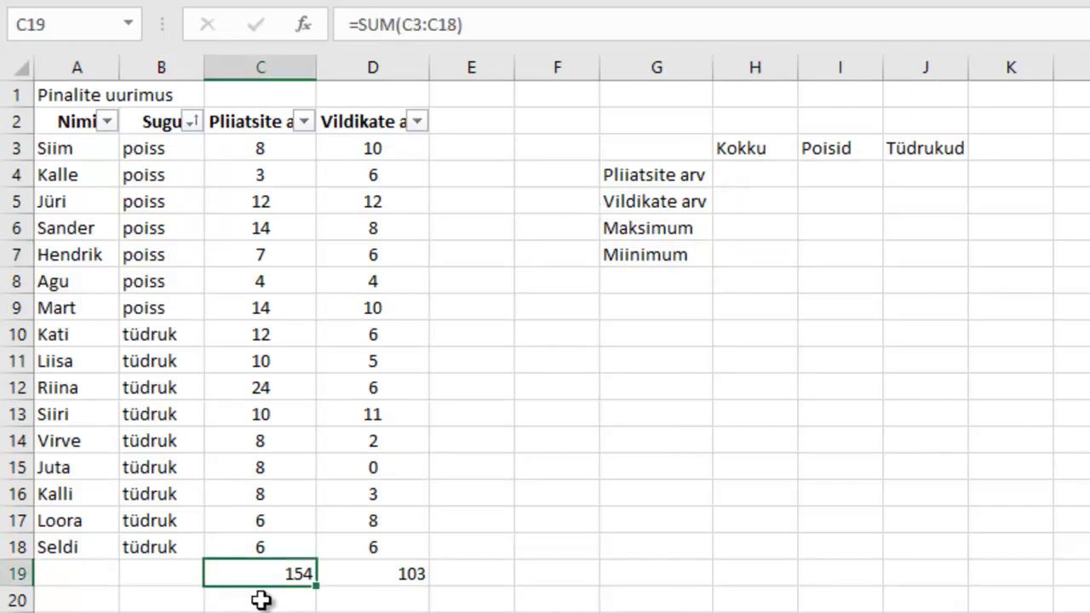
pyautogui.click(749, 172)
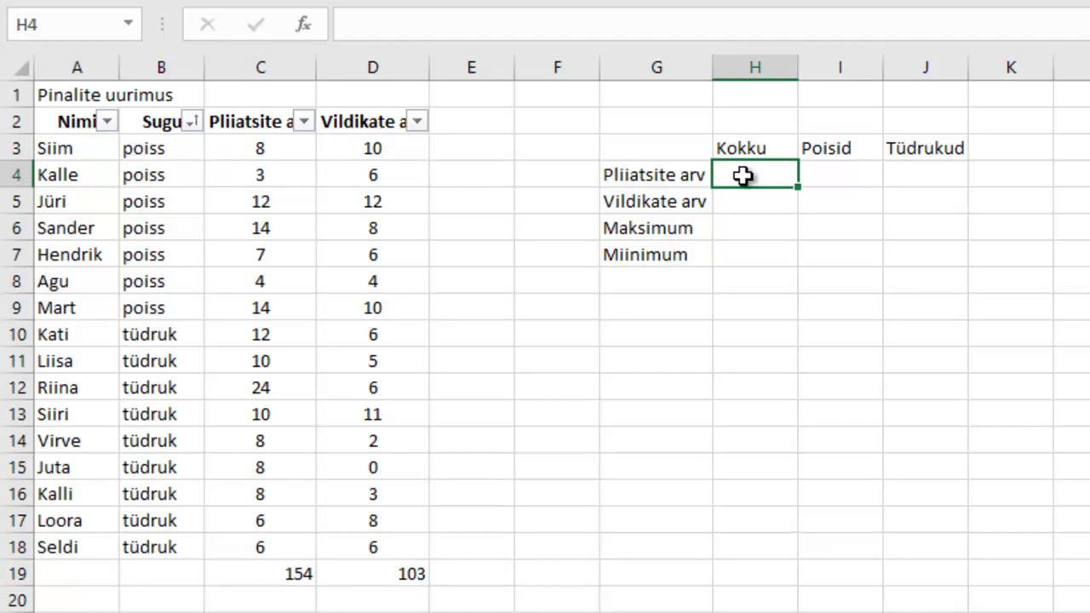
pyautogui.doubleClick(742, 175)
pyautogui.write('=')
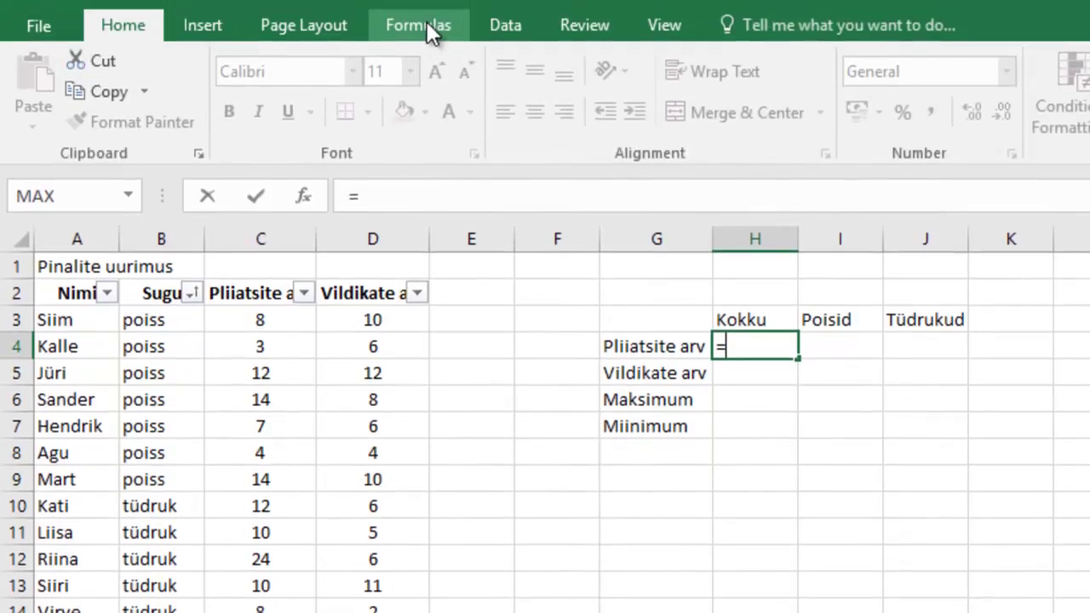
pyautogui.click(427, 25)
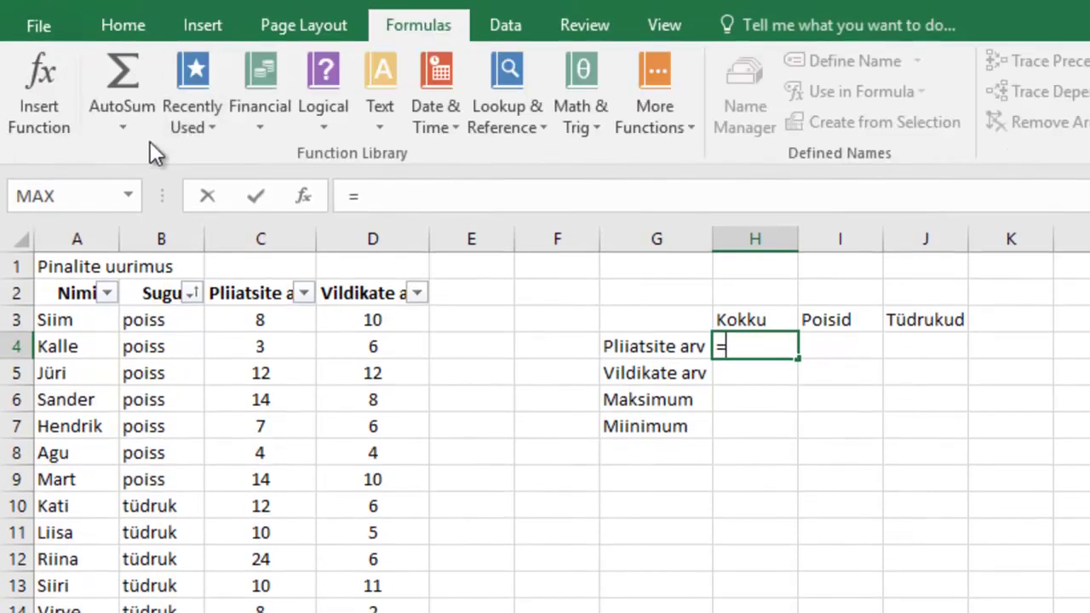
pyautogui.click(130, 125)
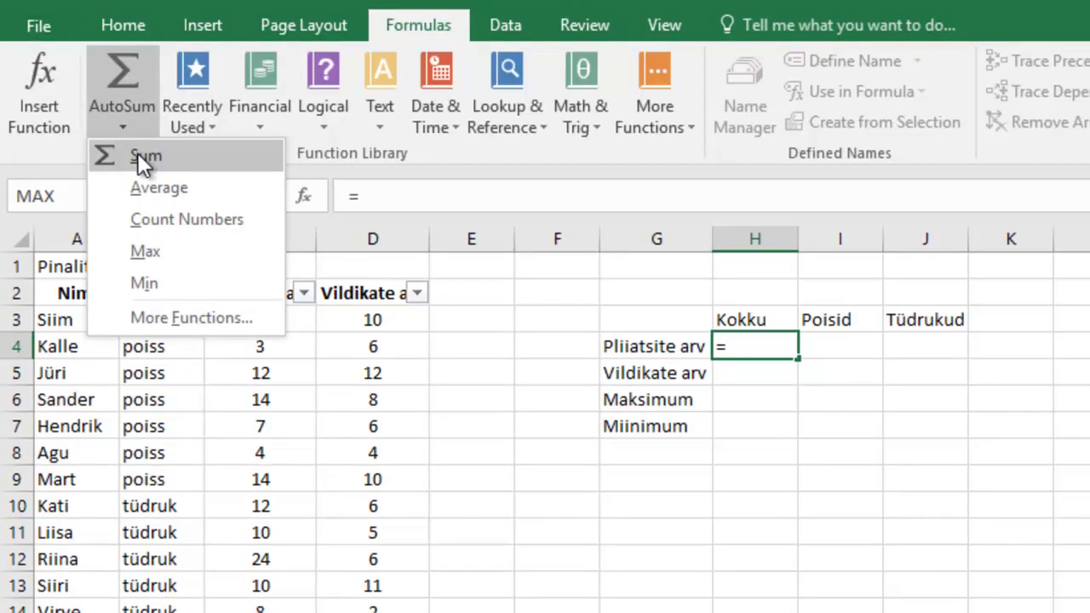
pyautogui.click(140, 158)
pyautogui.click(132, 112)
pyautogui.click(133, 149)
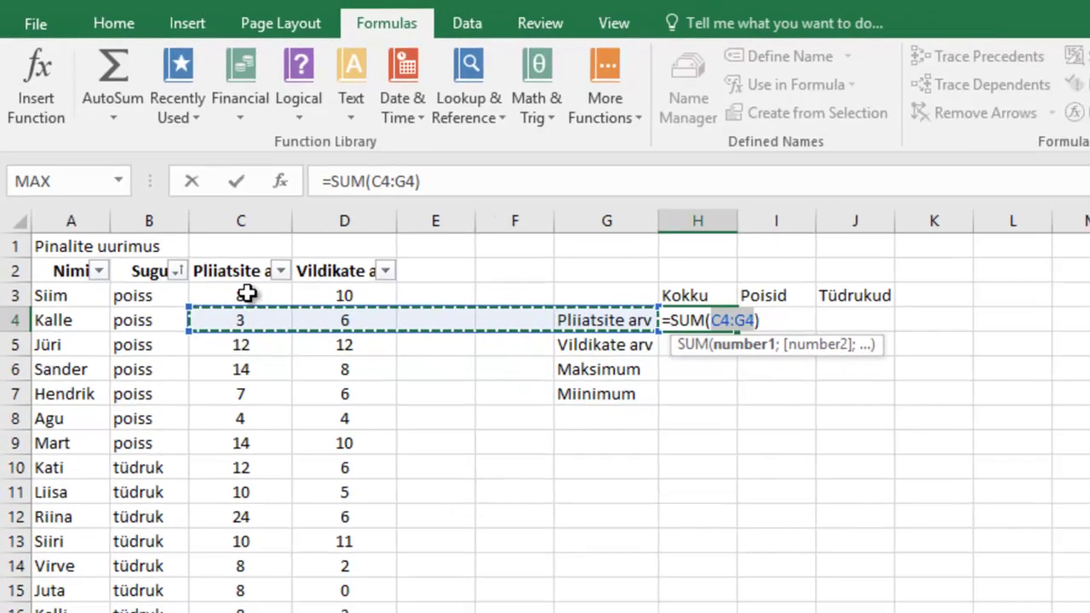
pyautogui.moveTo(246, 293); pyautogui.dragTo(242, 612)
pyautogui.moveTo(217, 577); pyautogui.dragTo(217, 588)
pyautogui.press('Return')
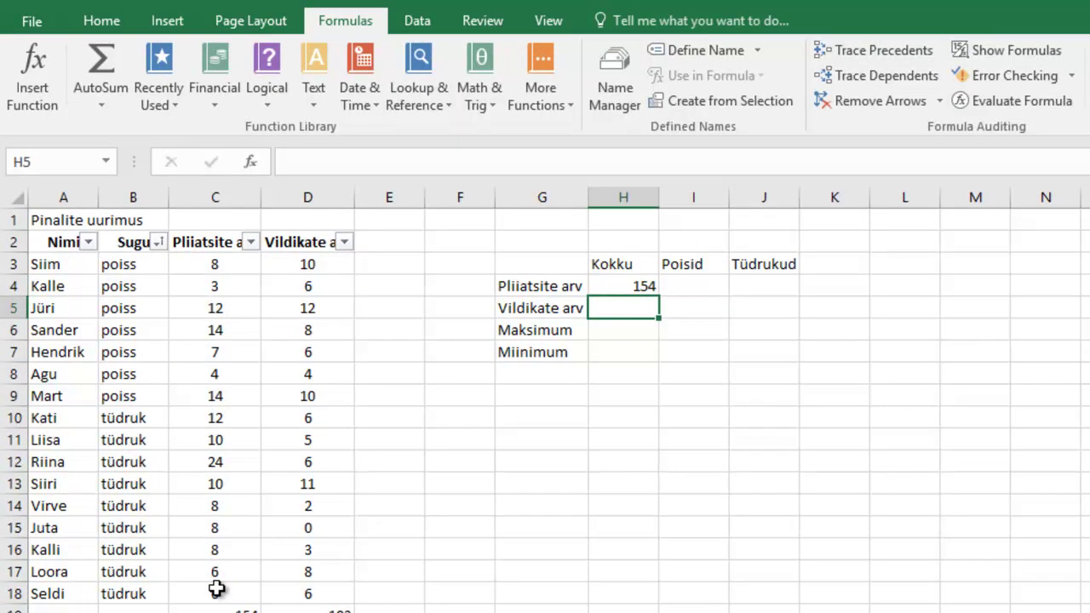
# Fill the sum formula from H4 down into H5 and select H5 to inspect the copied formula
pyautogui.click(639, 284)
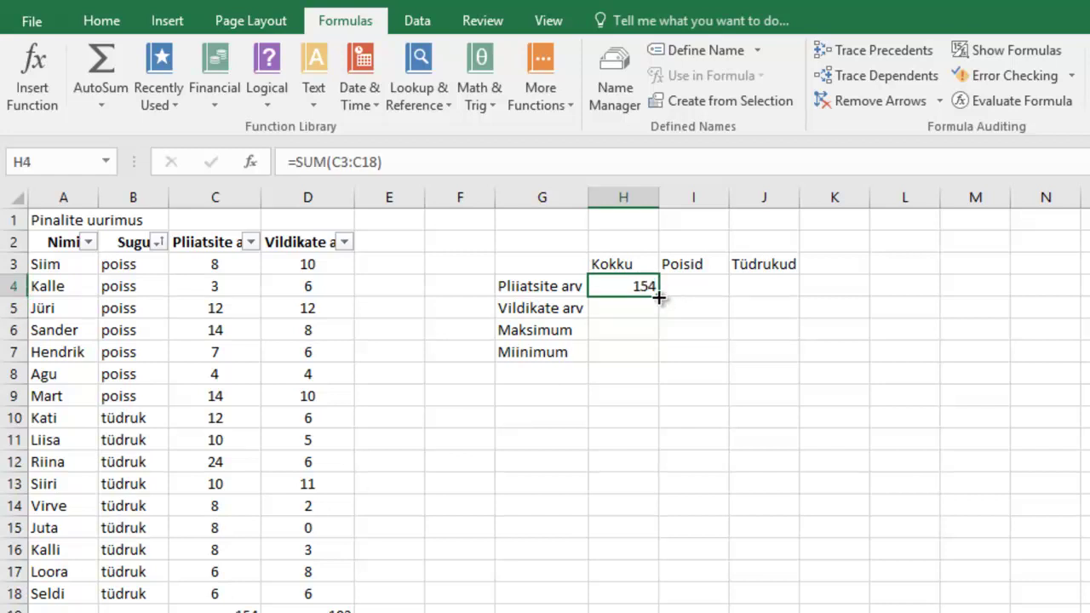
pyautogui.moveTo(659, 308); pyautogui.dragTo(654, 318)
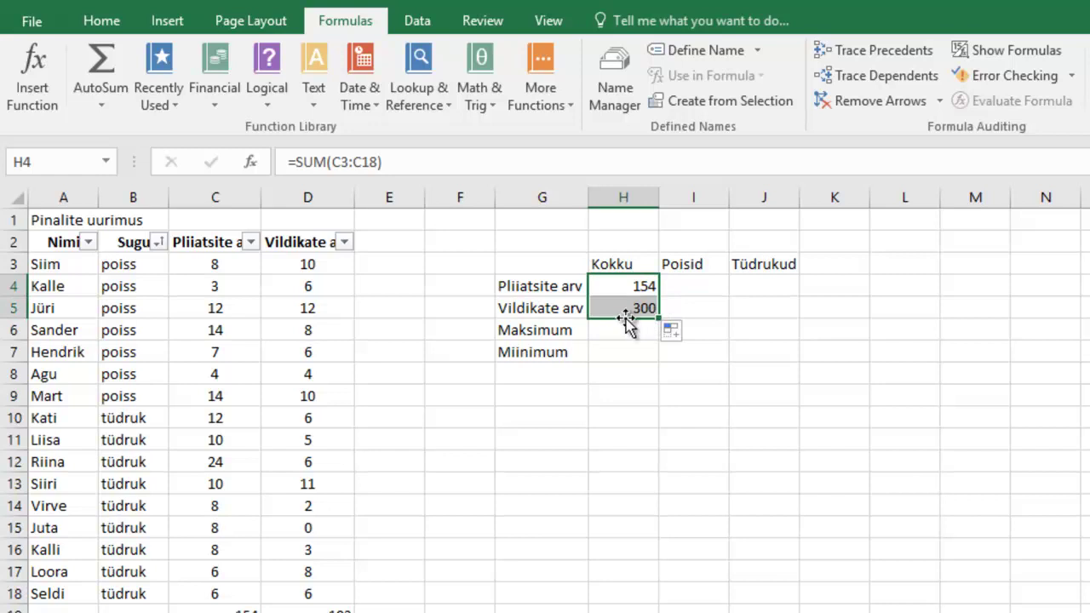
pyautogui.click(622, 308)
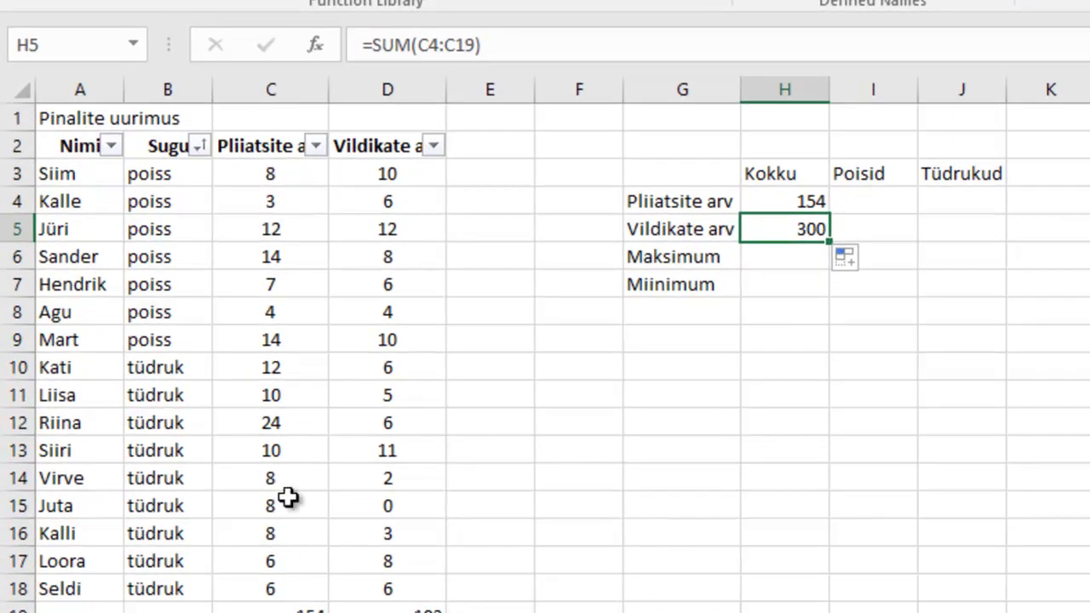
# Correct the formula in H5 to =SUM(D3:D18) and check its range against the Vildikate arv column
pyautogui.click(432, 46)
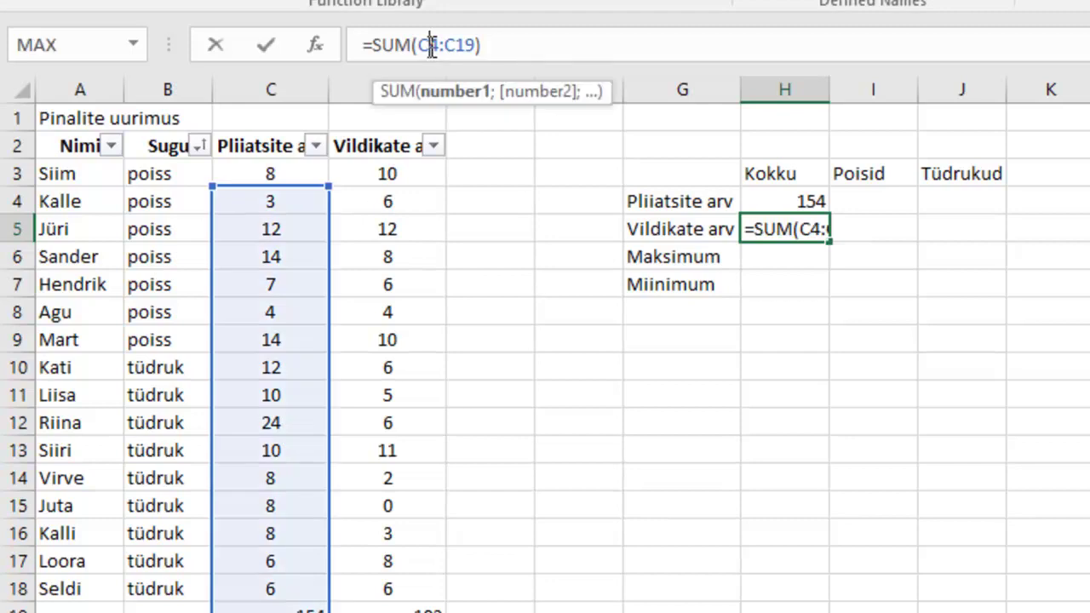
pyautogui.press('BackSpace')
pyautogui.write('D')
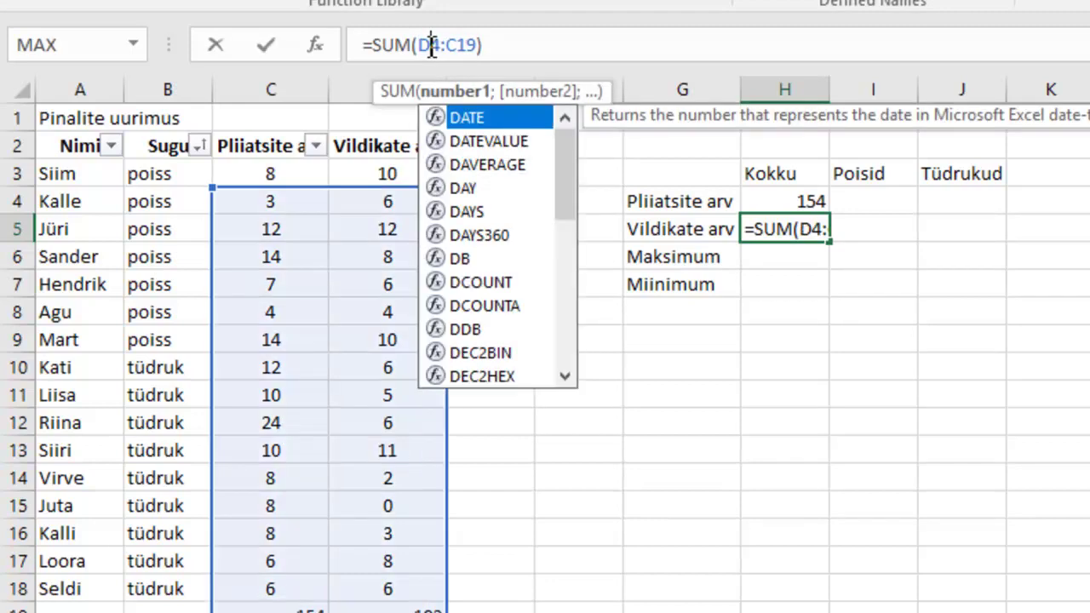
pyautogui.write('3')
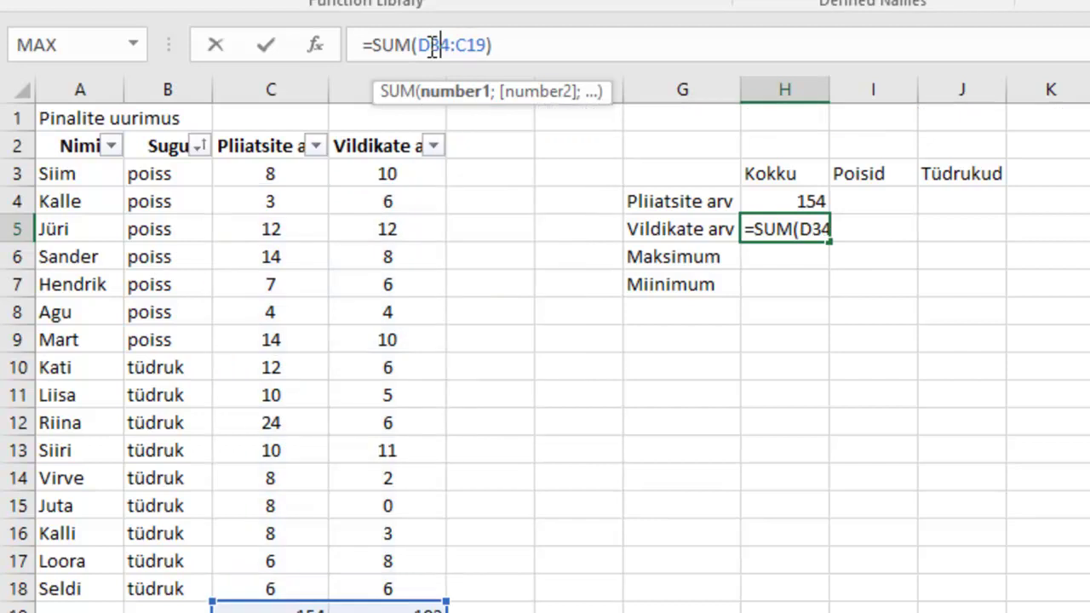
pyautogui.press('Delete')
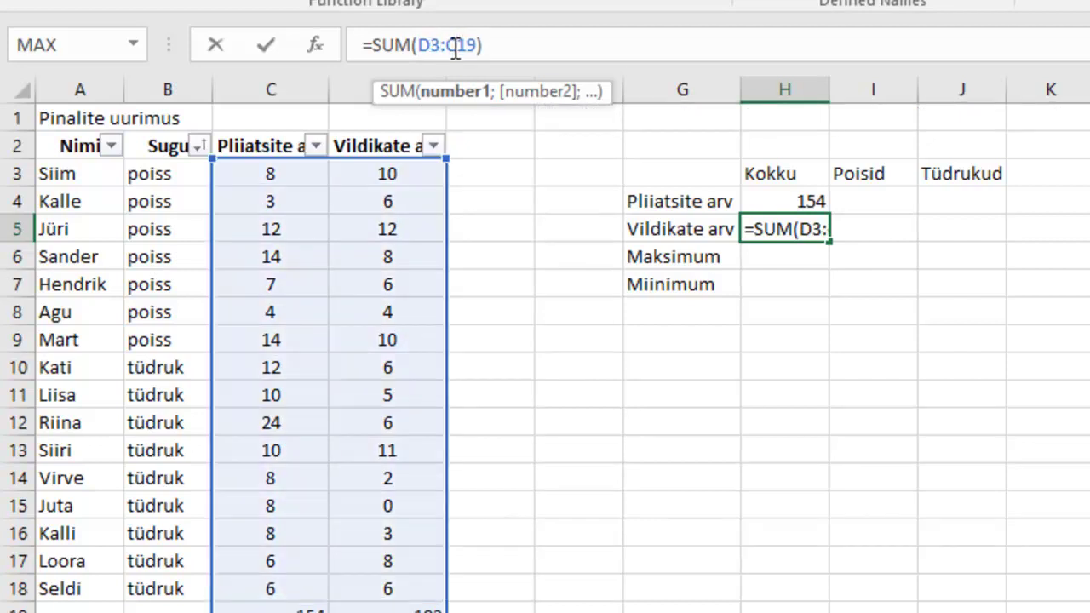
pyautogui.press('Delete')
pyautogui.write('D')
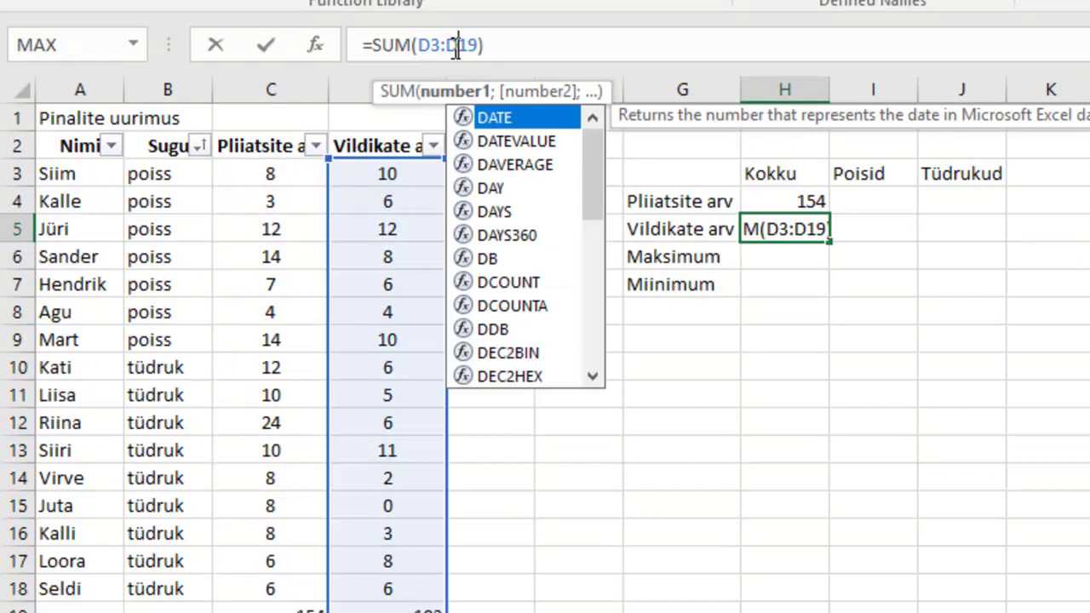
pyautogui.click(479, 44)
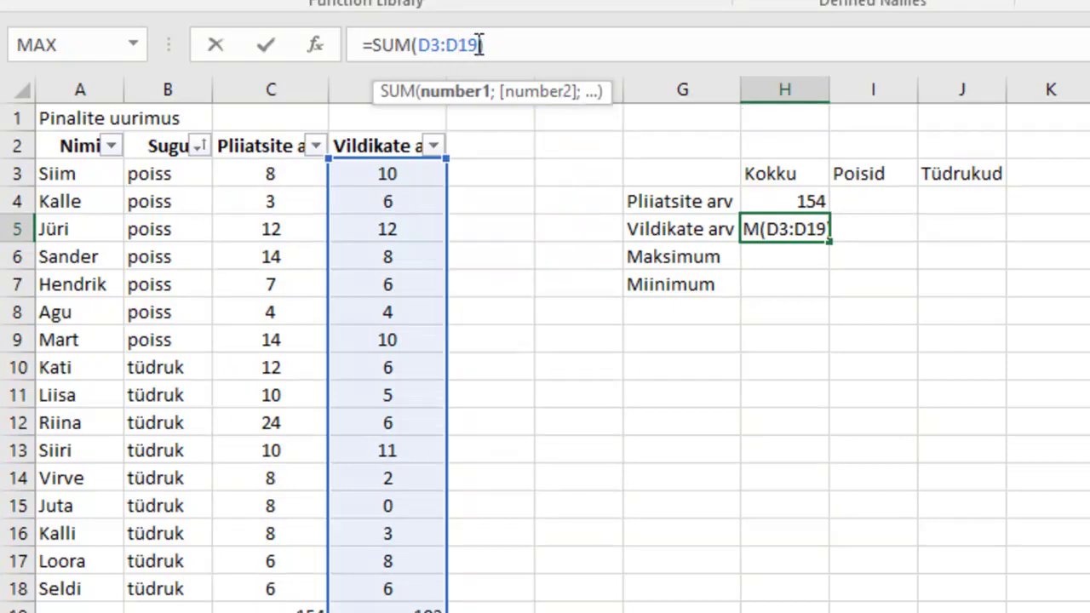
pyautogui.write(')')
pyautogui.press('Return')
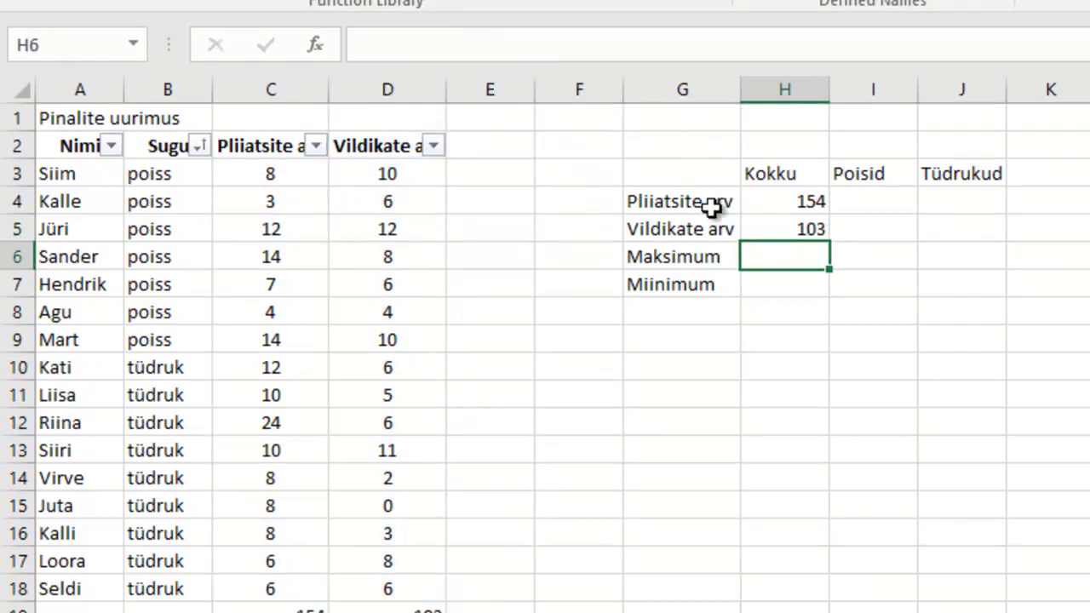
pyautogui.click(781, 226)
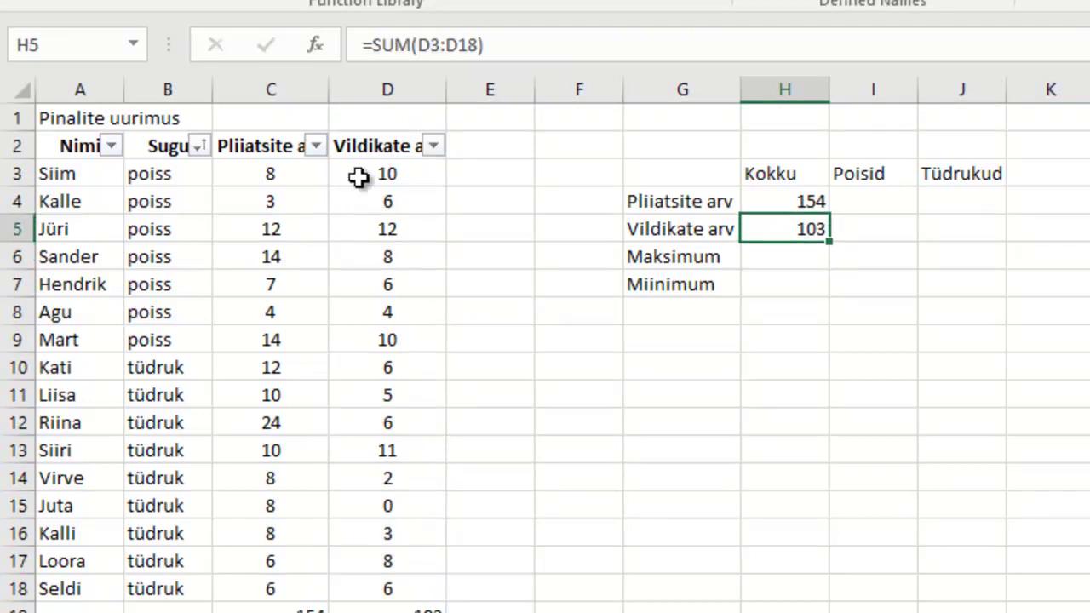
pyautogui.keyDown('ctrl'); pyautogui.click(383, 167); pyautogui.keyUp('ctrl')
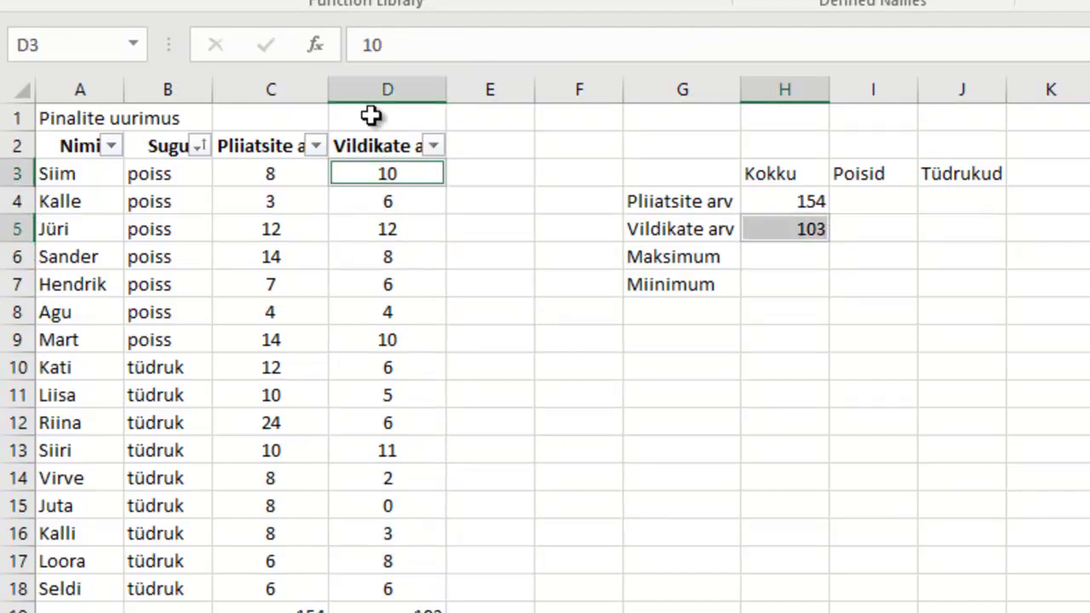
pyautogui.click(387, 589)
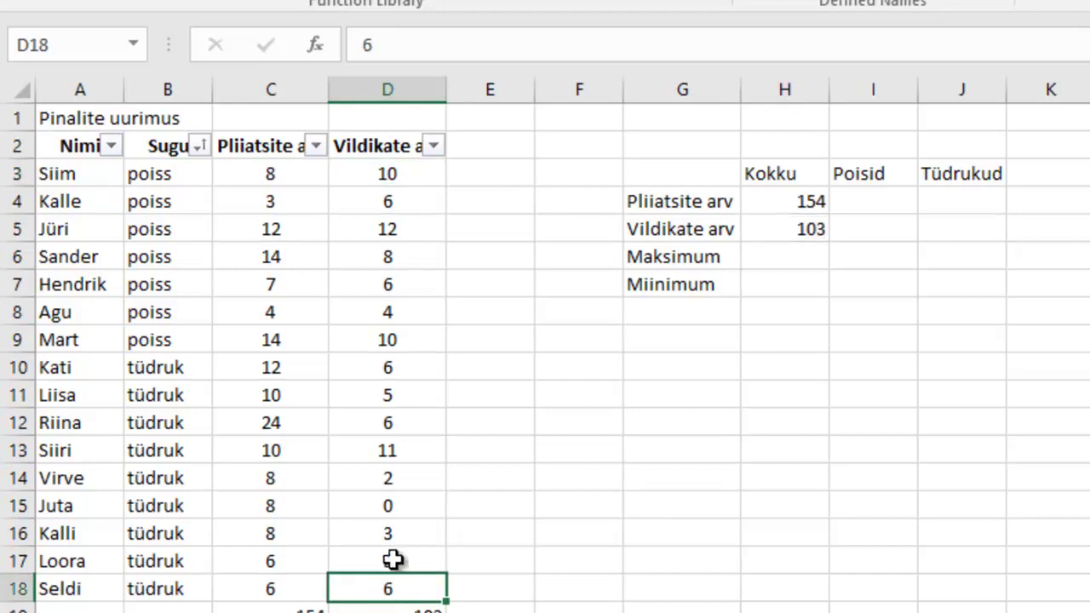
pyautogui.click(804, 230)
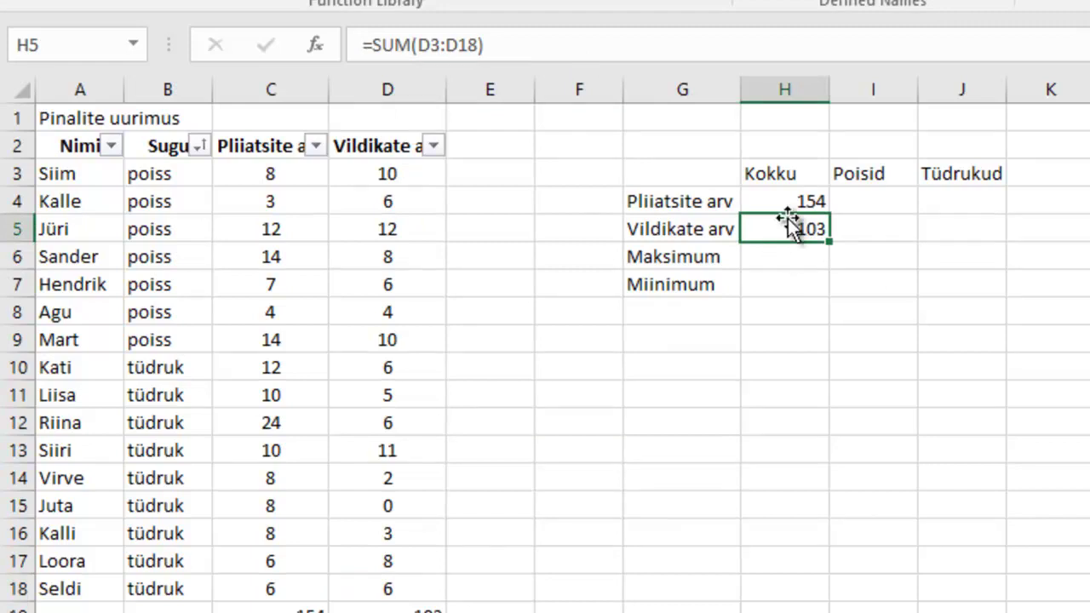
# Total the boys' Pliiatsite arv values in I4 with a SUM of C3:C9
pyautogui.click(863, 201)
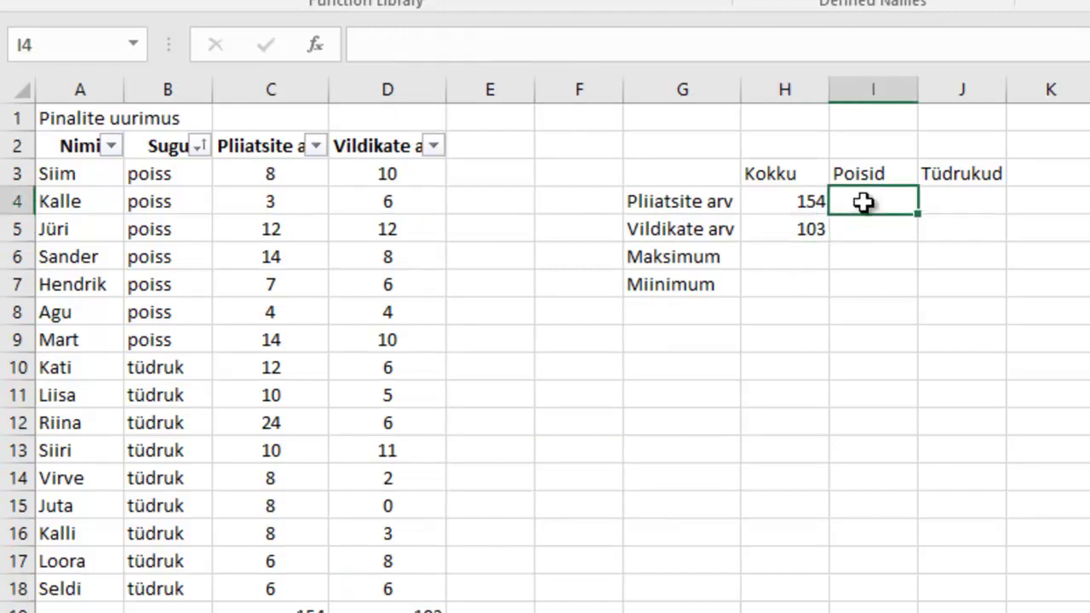
pyautogui.write('=')
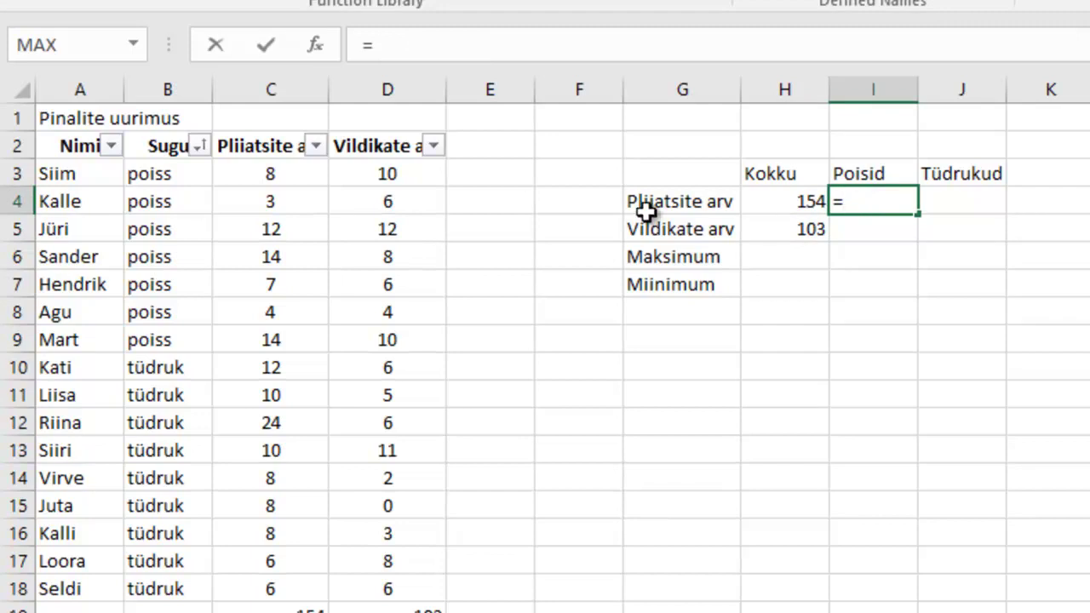
pyautogui.write('sum')
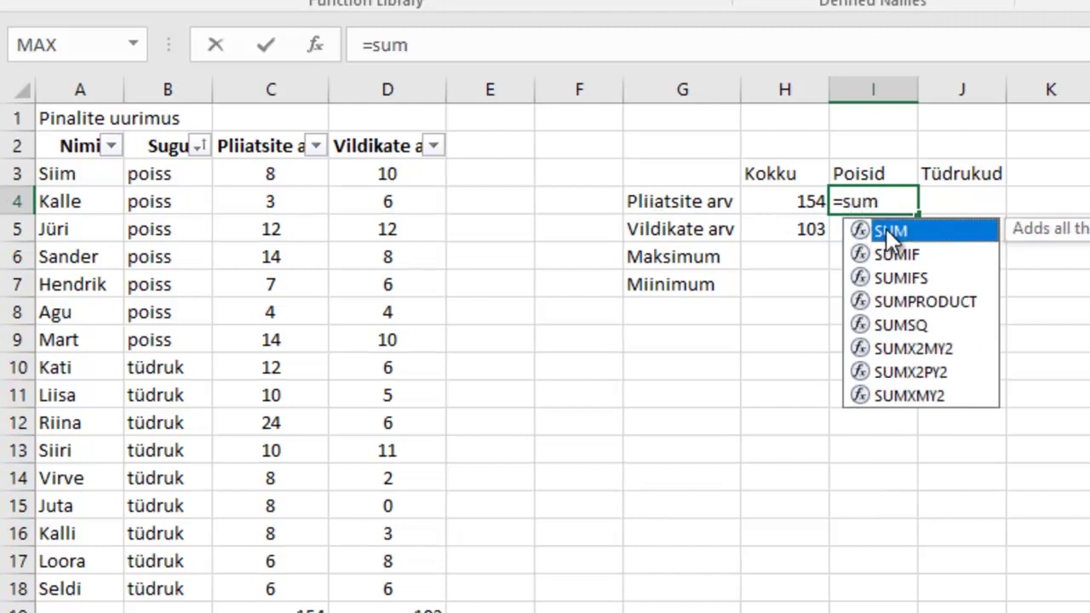
pyautogui.doubleClick(889, 232)
pyautogui.moveTo(284, 173); pyautogui.dragTo(283, 339)
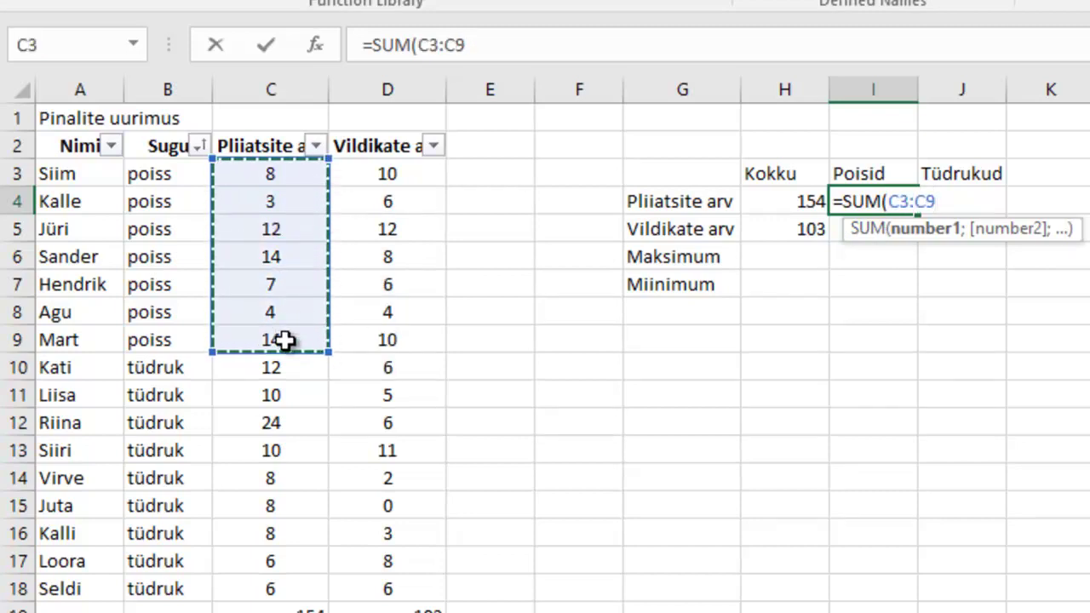
pyautogui.press('Return')
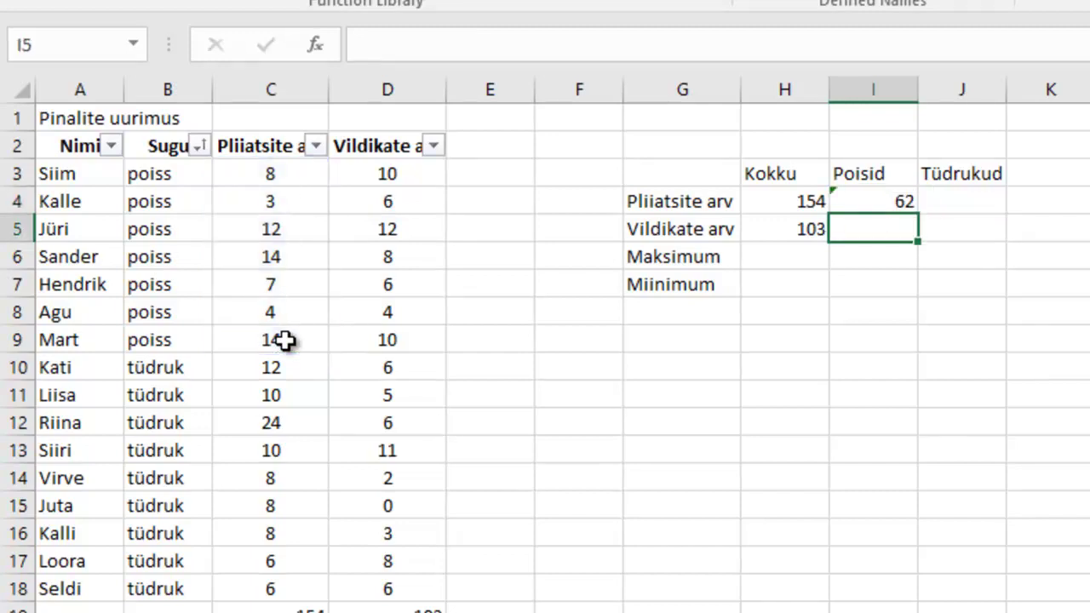
# Check the error warning on the boys' Pliiatsite arv total in I4 and ignore the error
pyautogui.click(874, 200)
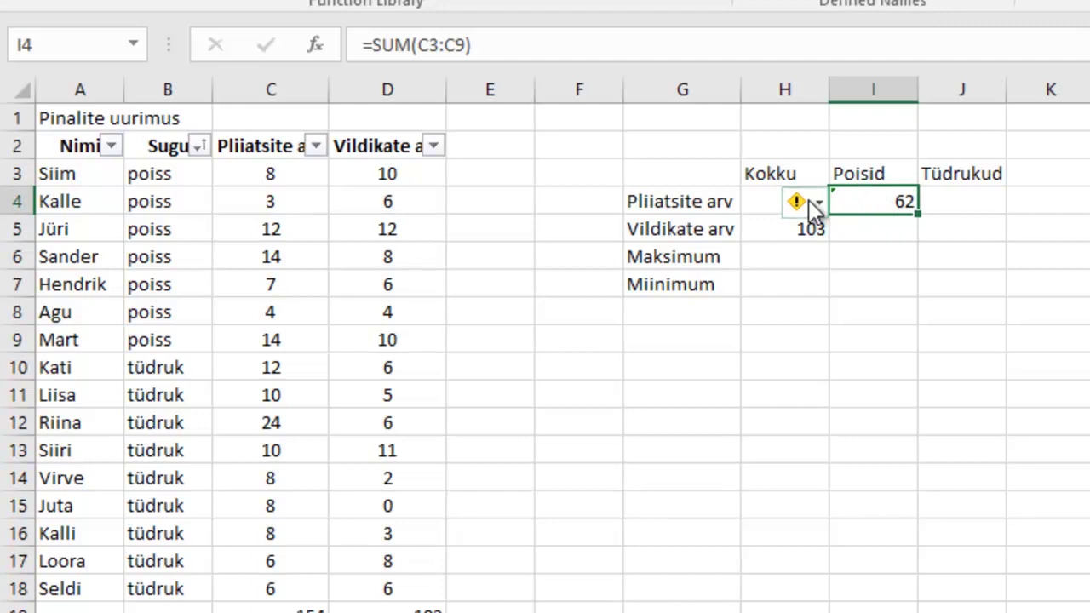
pyautogui.click(813, 205)
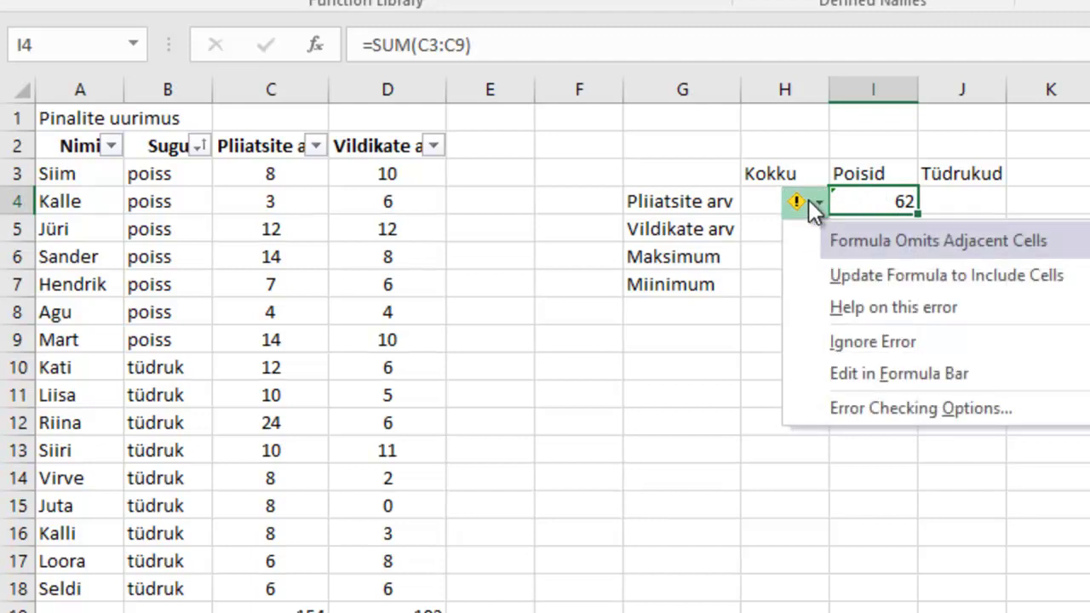
pyautogui.click(887, 204)
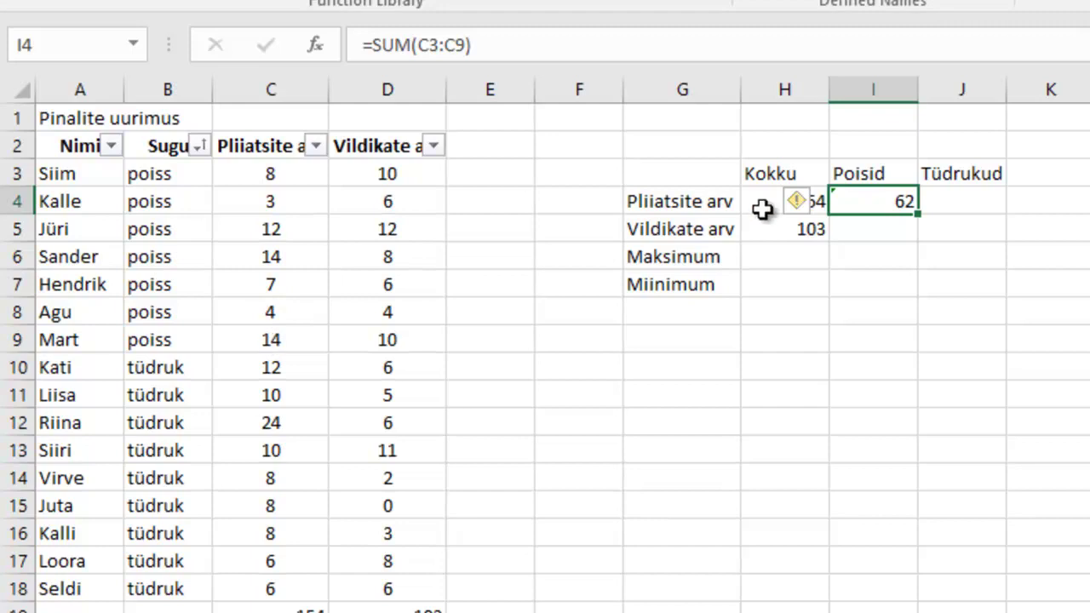
pyautogui.click(807, 206)
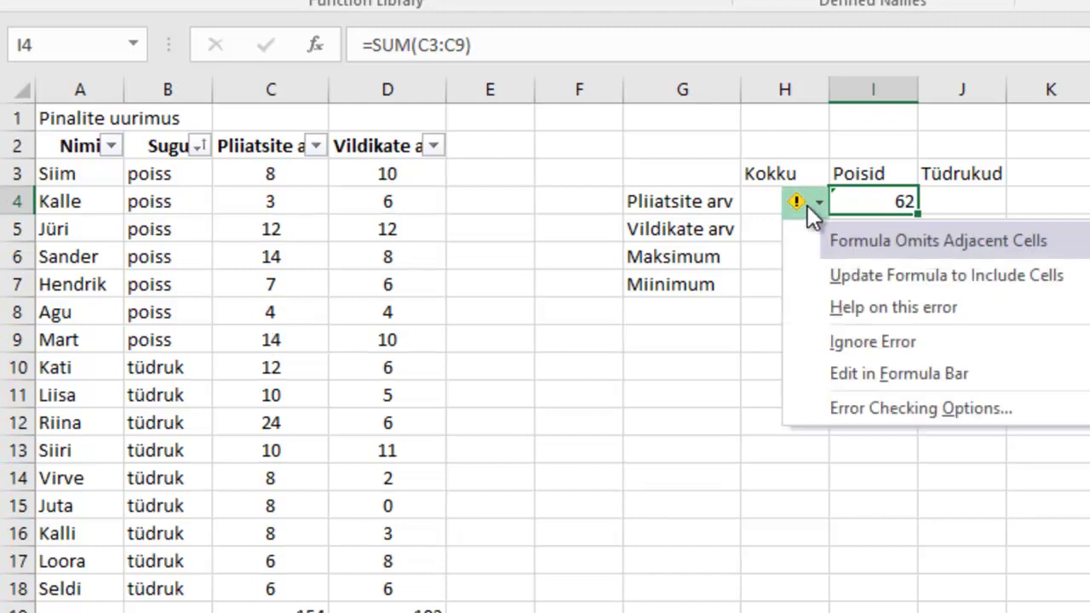
pyautogui.click(877, 343)
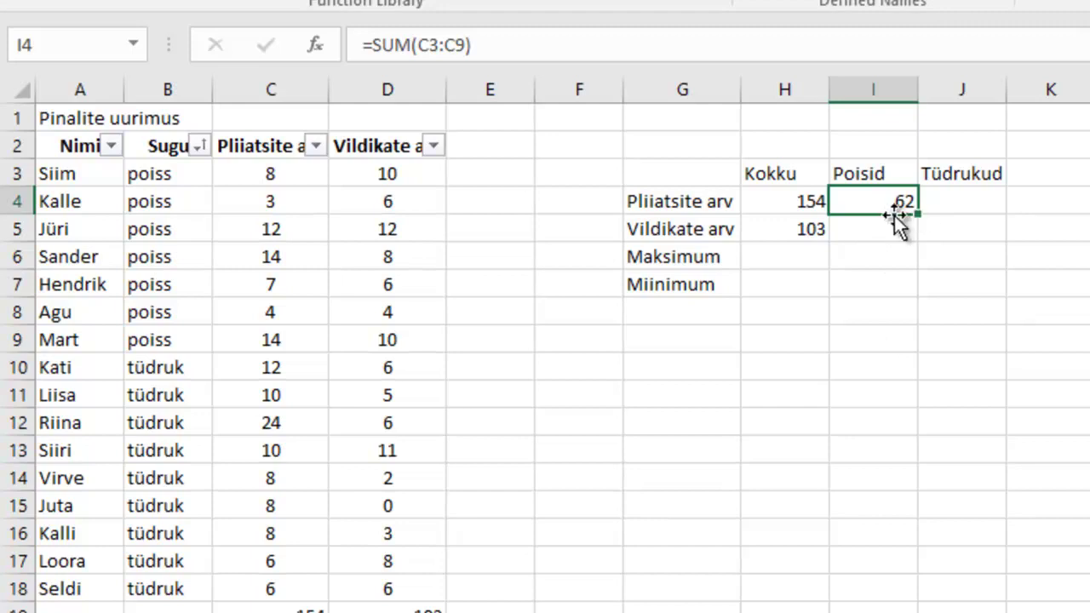
# Total the boys' Vildikate arv values in I5 with a SUM of D3:D9
pyautogui.click(877, 235)
pyautogui.write('=')
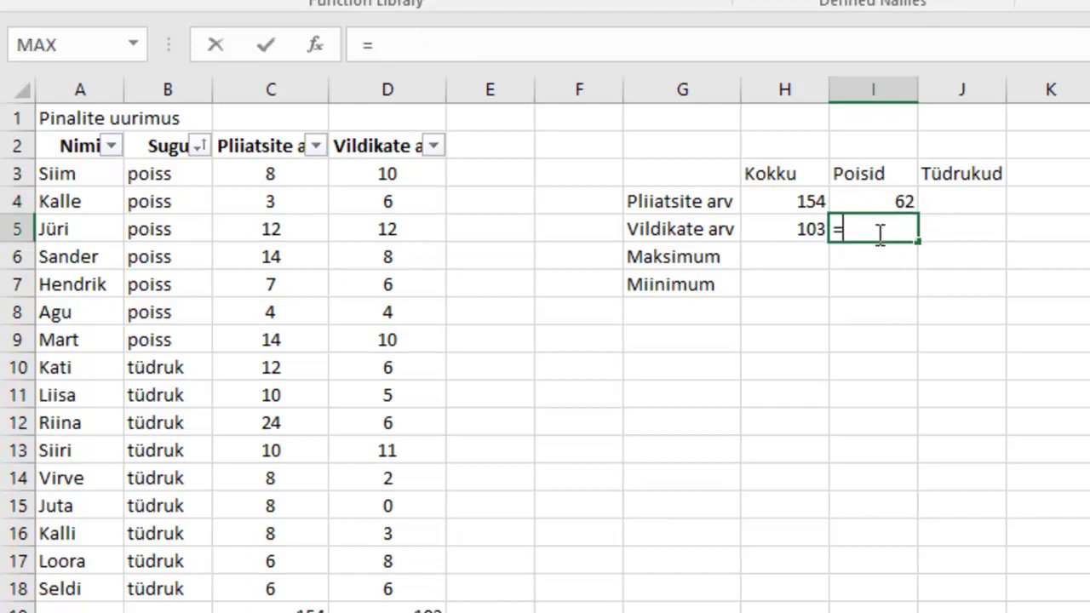
pyautogui.write('sum')
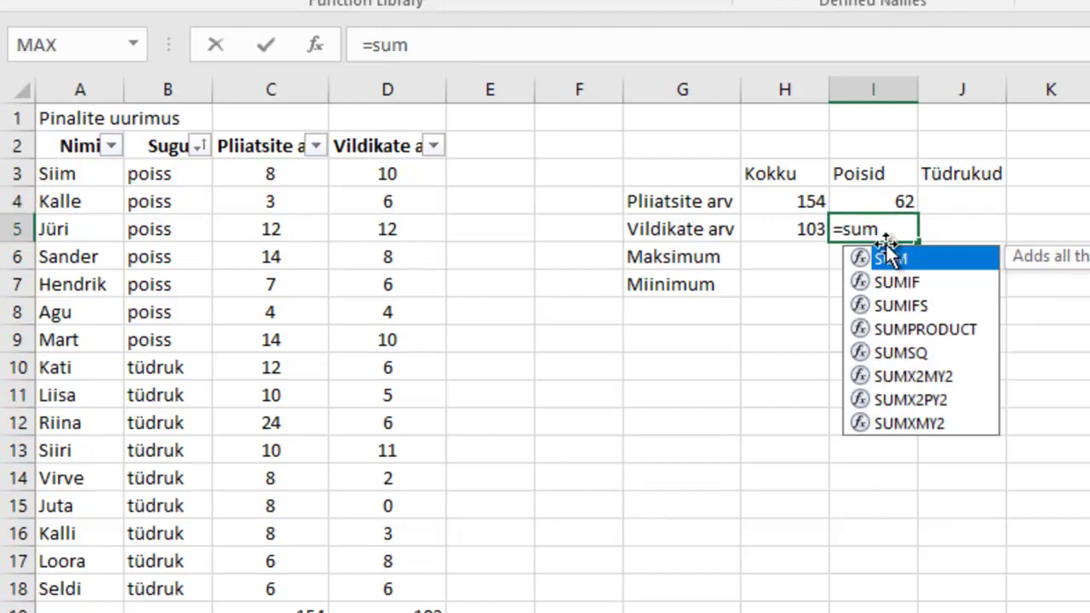
pyautogui.doubleClick(890, 260)
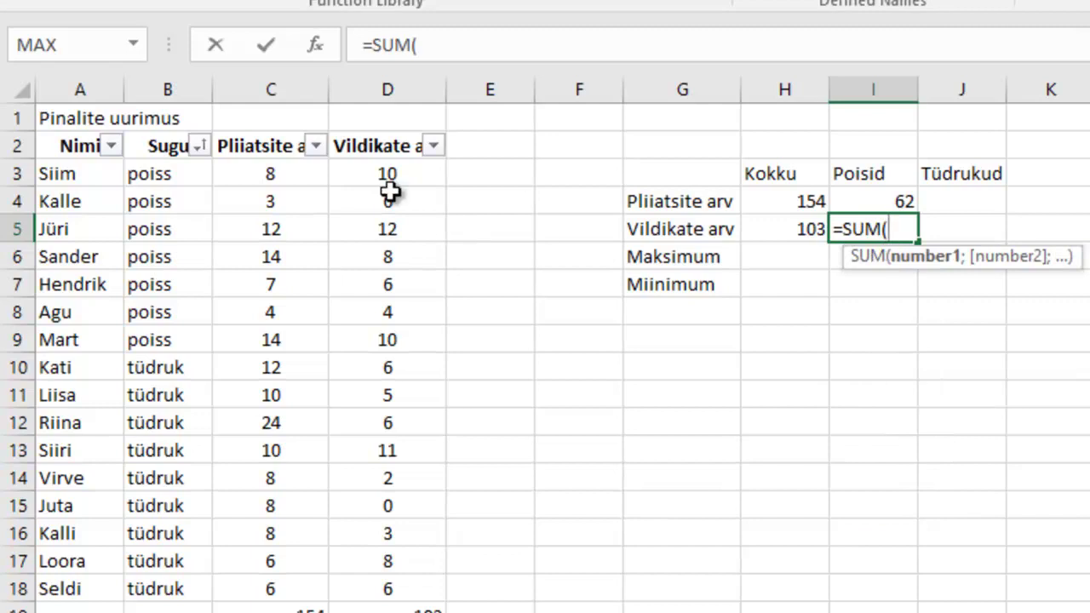
pyautogui.moveTo(364, 169); pyautogui.dragTo(369, 338)
pyautogui.press('Return')
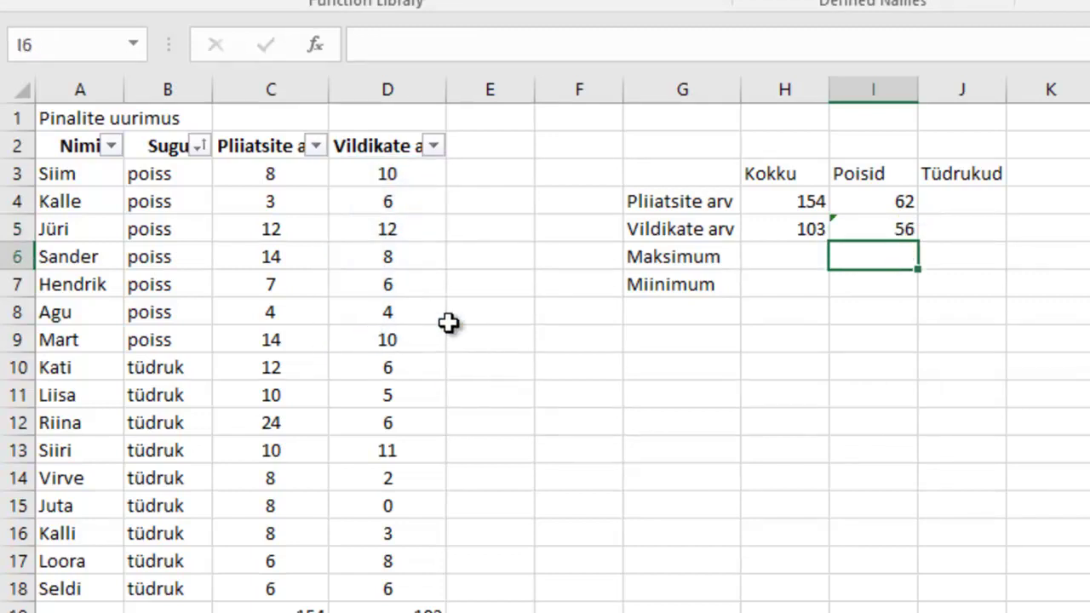
# Fill the sum formula from I4 across into J4 and select J4 to inspect the copied formula
pyautogui.click(879, 208)
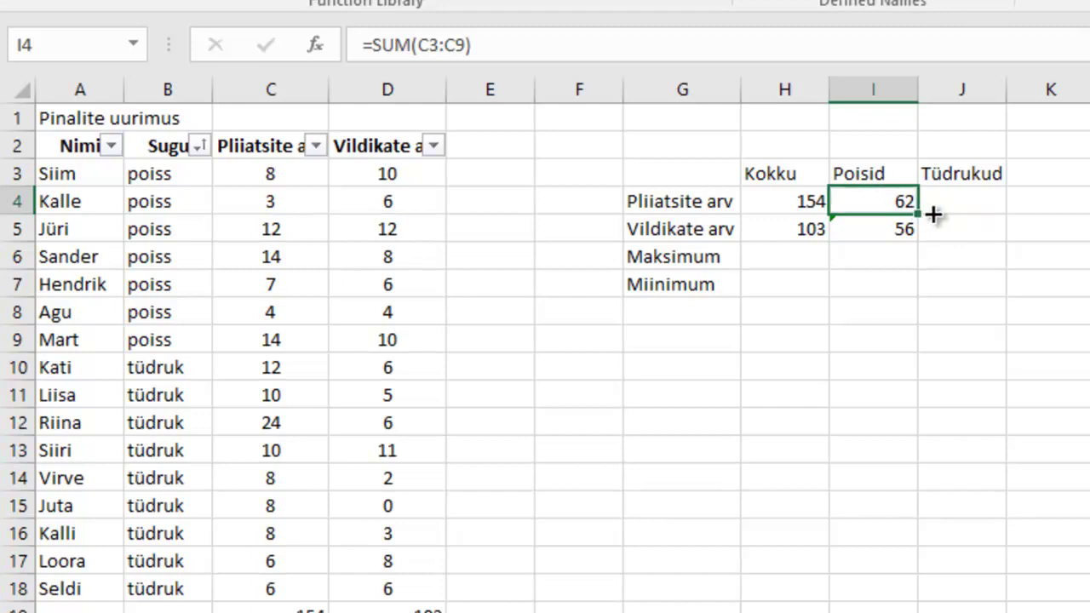
pyautogui.moveTo(919, 214); pyautogui.dragTo(973, 212)
pyautogui.click(967, 200)
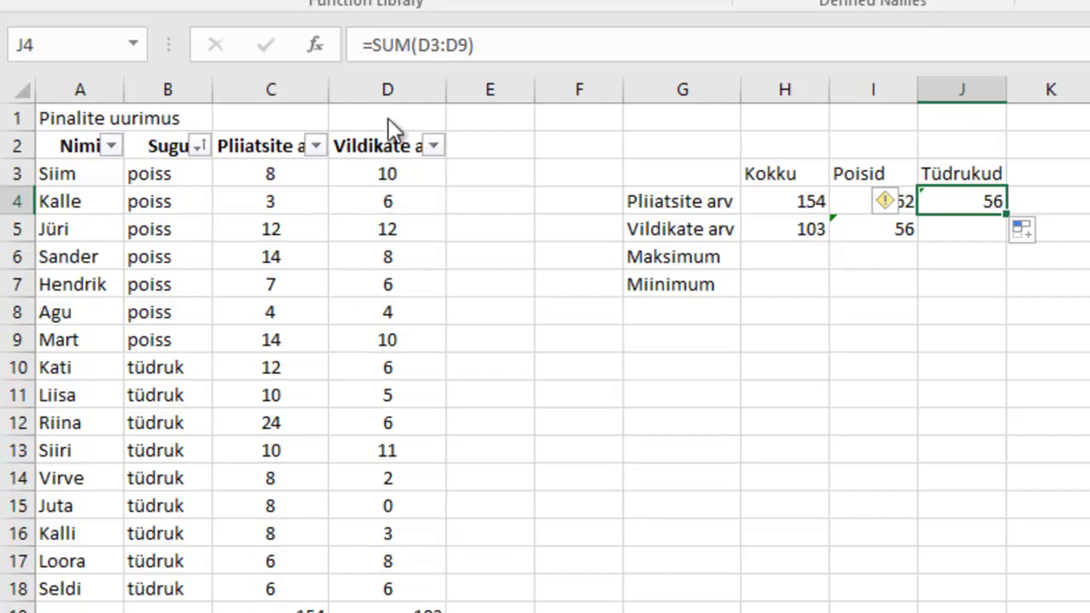
# Correct the formula in J4 to =SUM(C10:C18) so it totals the girls' Pliiatsite arv values
pyautogui.click(428, 47)
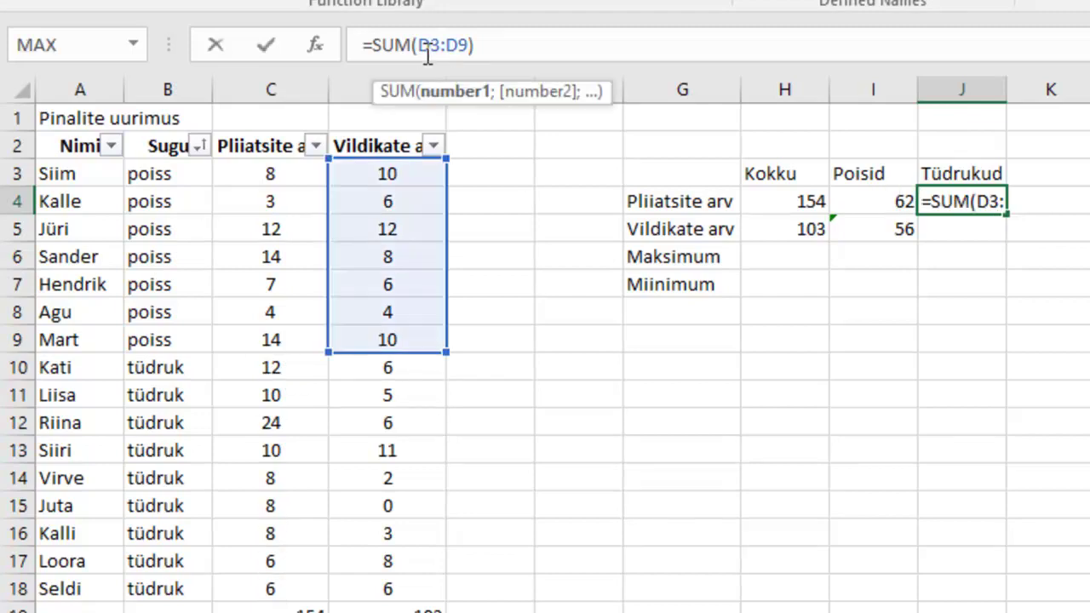
pyautogui.press('BackSpace')
pyautogui.write('C')
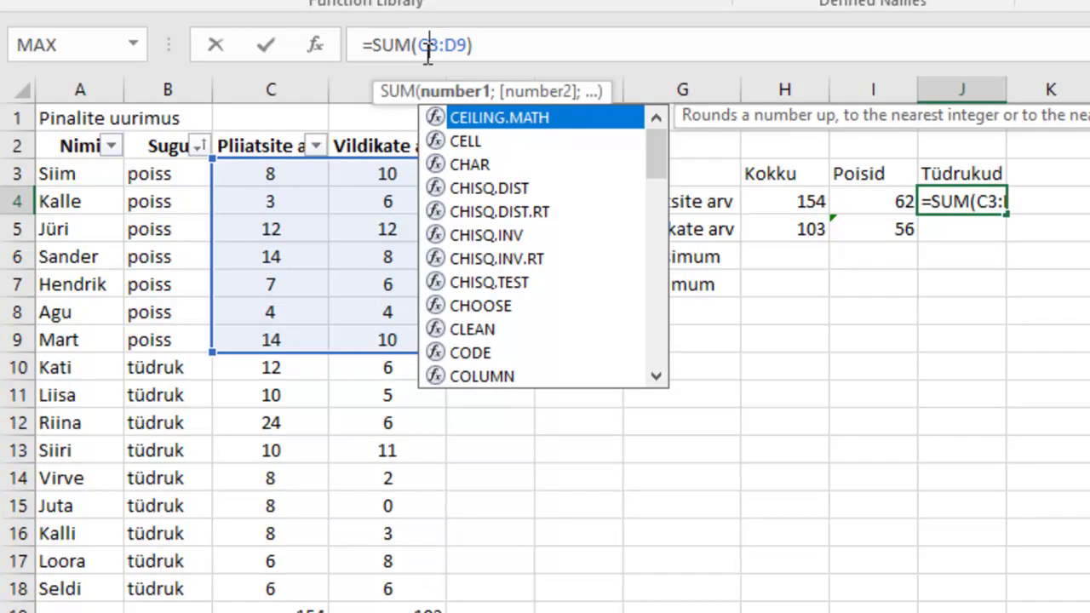
pyautogui.press('Right')
pyautogui.press('BackSpace')
pyautogui.write('12')
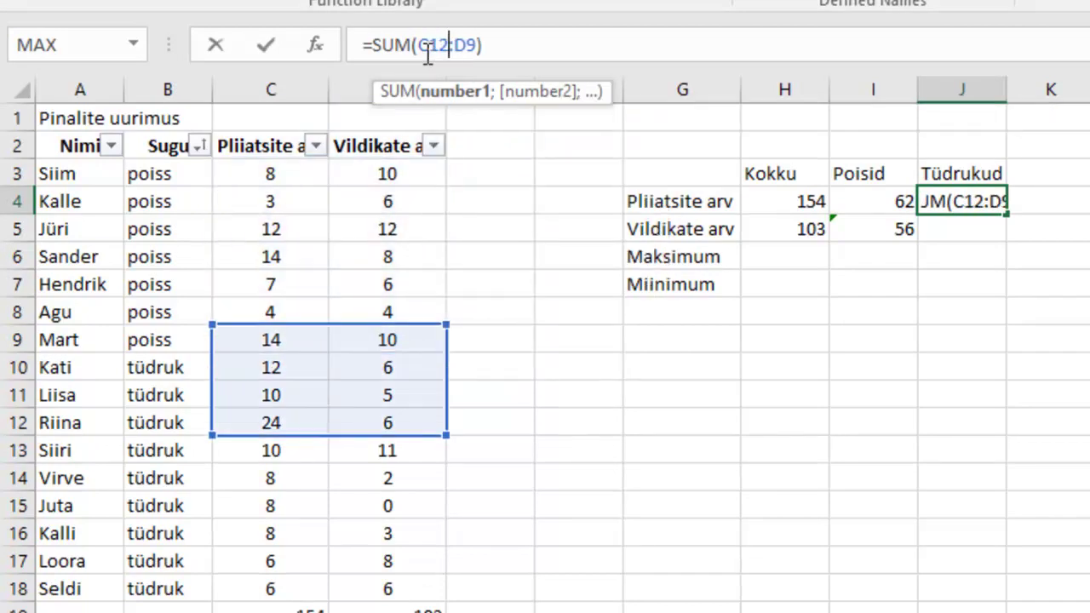
pyautogui.press('Delete')
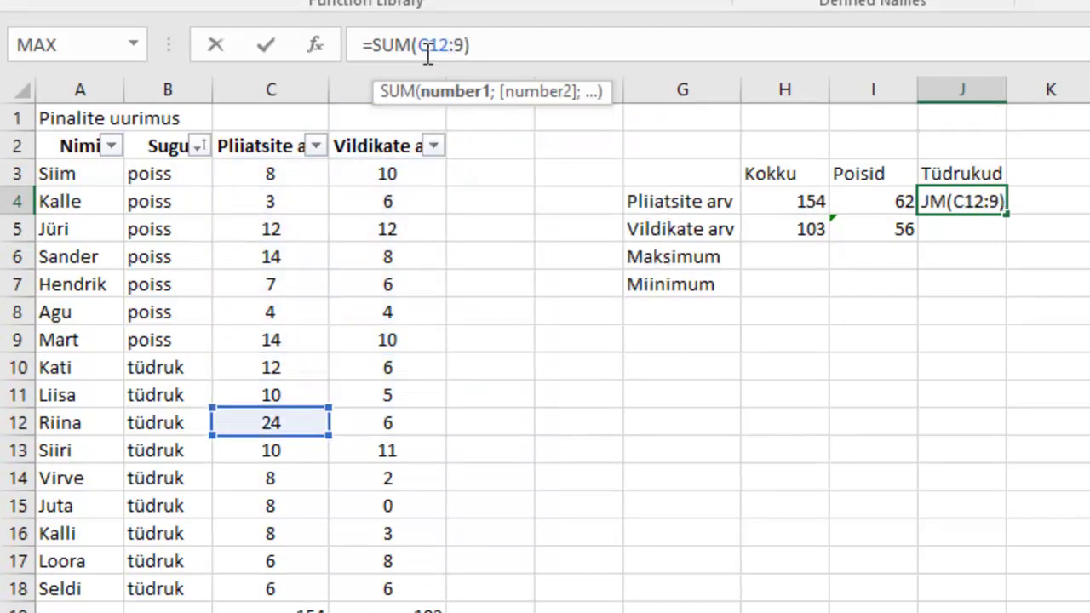
pyautogui.write('C')
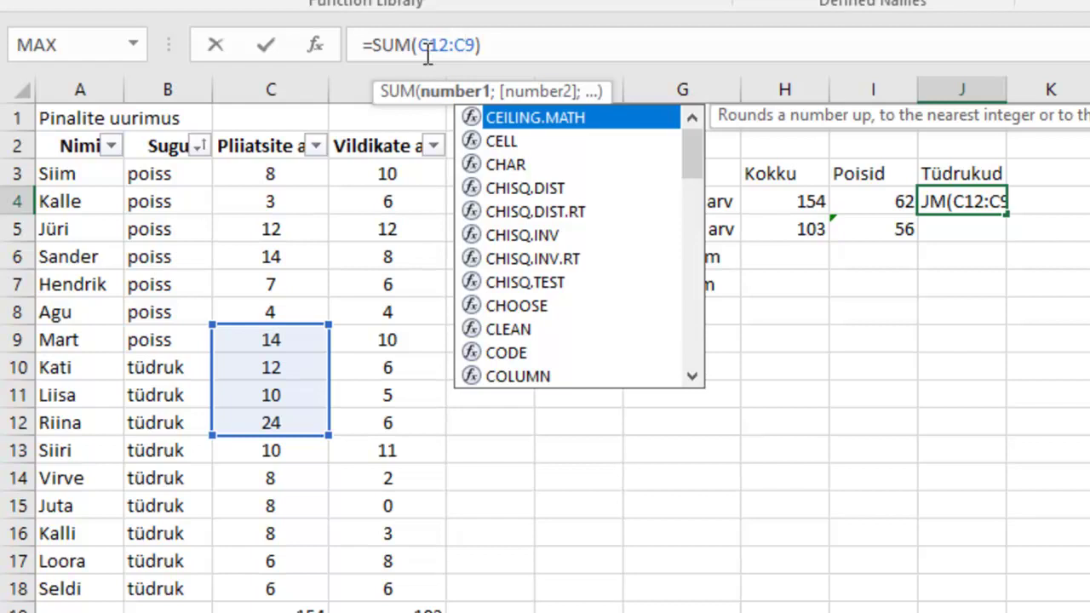
pyautogui.write('1')
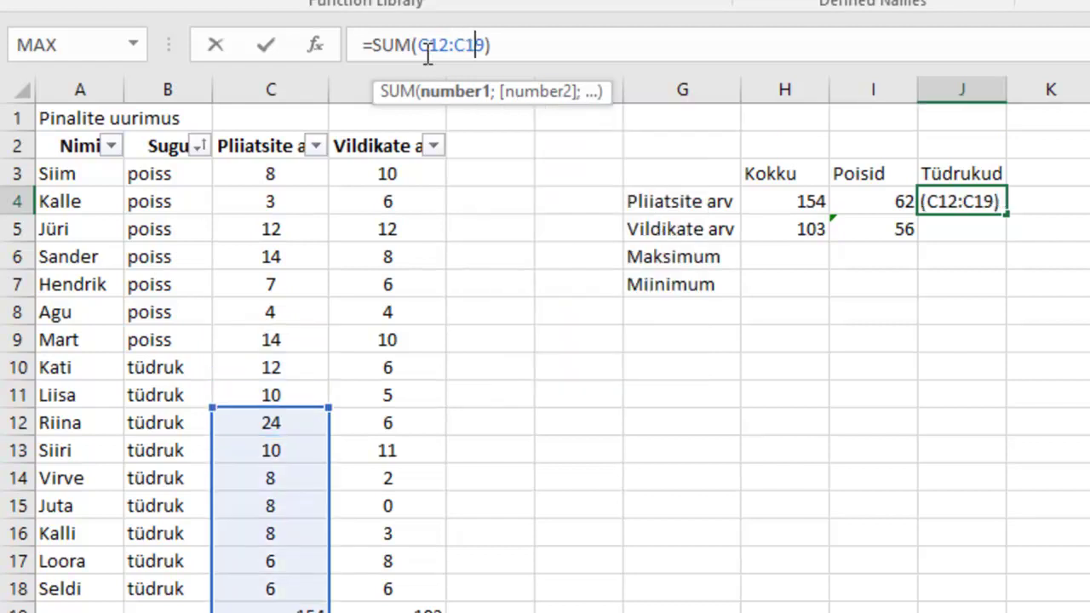
pyautogui.press('Delete')
pyautogui.write('8')
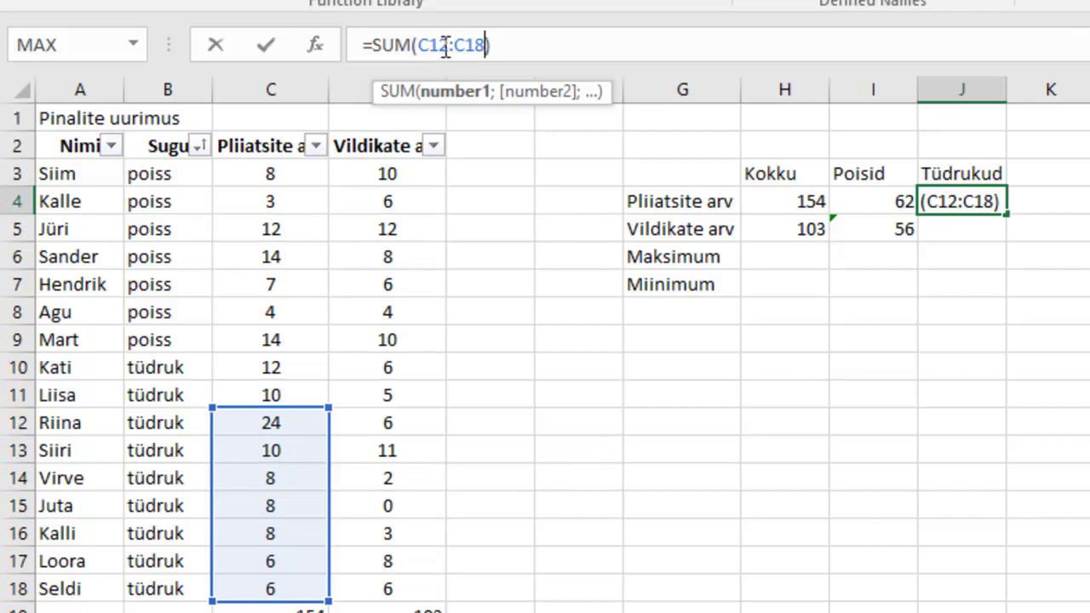
pyautogui.press('BackSpace')
pyautogui.write('0')
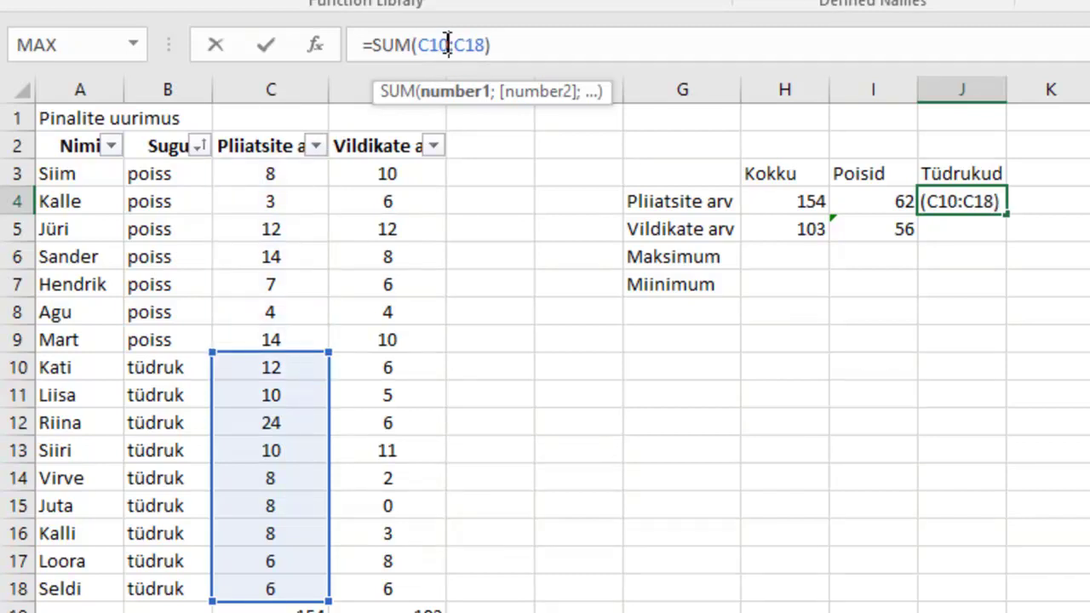
pyautogui.press('Return')
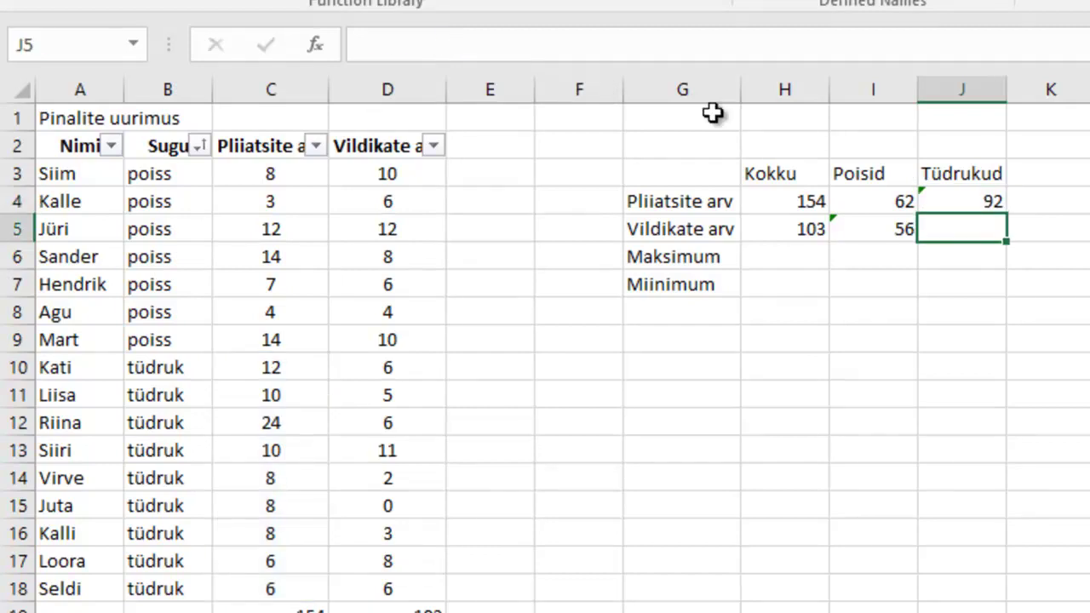
# Fill the girls' sum formula from J4 down into J5 and select J5 to inspect the copied formula
pyautogui.click(969, 206)
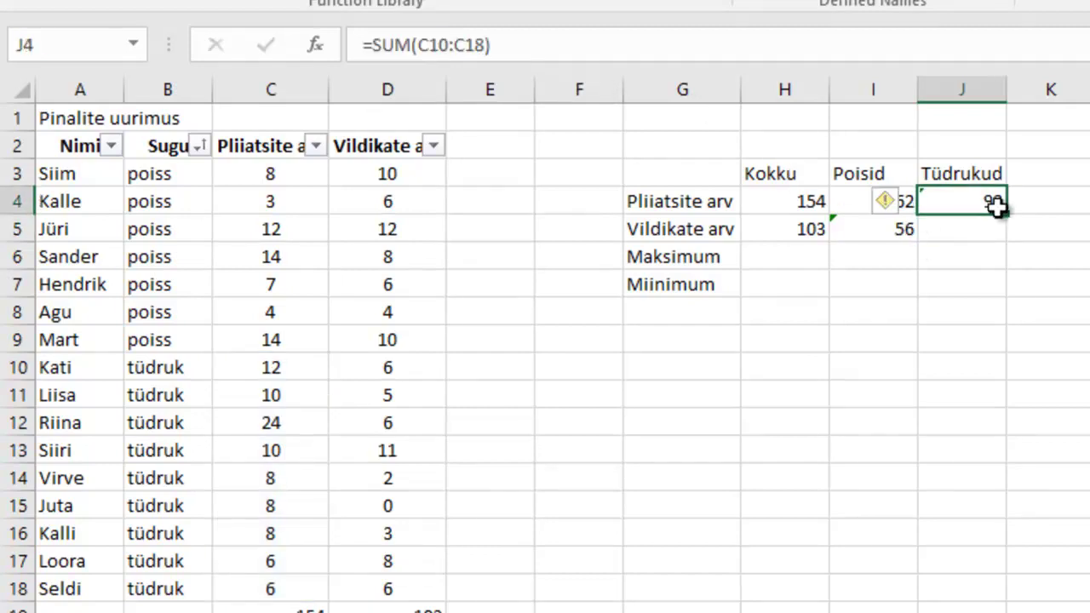
pyautogui.moveTo(1005, 215); pyautogui.dragTo(1006, 244)
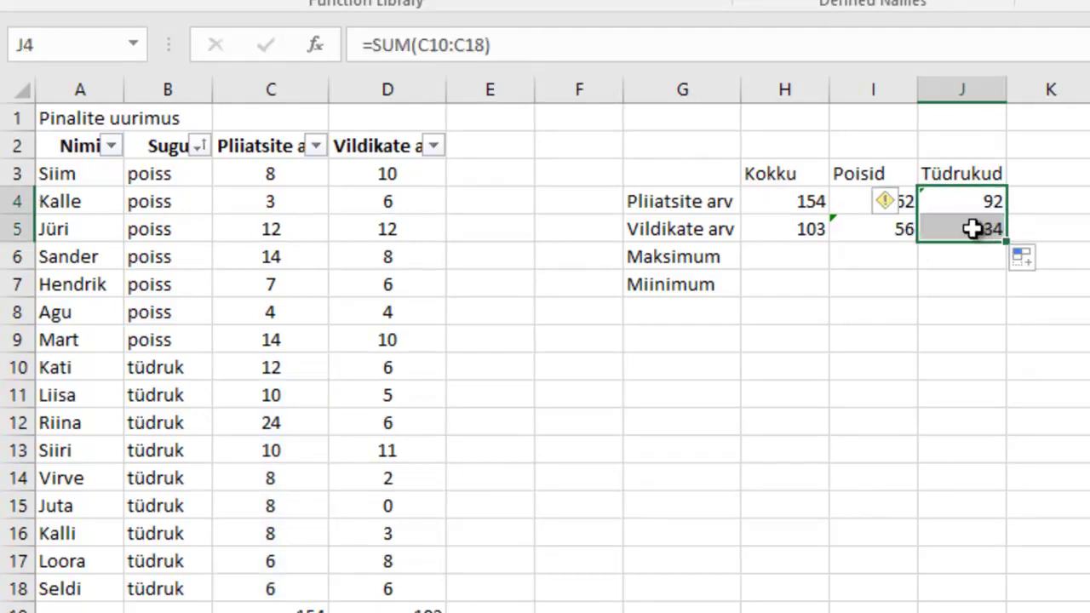
pyautogui.click(972, 228)
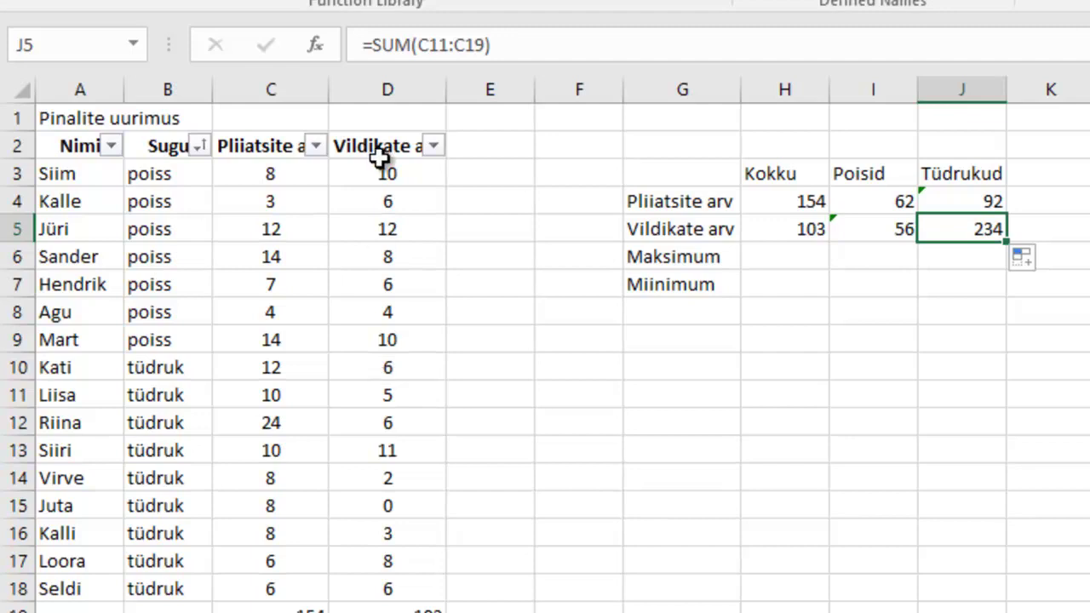
# Correct the formula in J5 to =SUM(D10:D18) so it totals the girls' Vildikate arv values
pyautogui.click(431, 43)
pyautogui.press('BackSpace')
pyautogui.write('D')
pyautogui.click(452, 38)
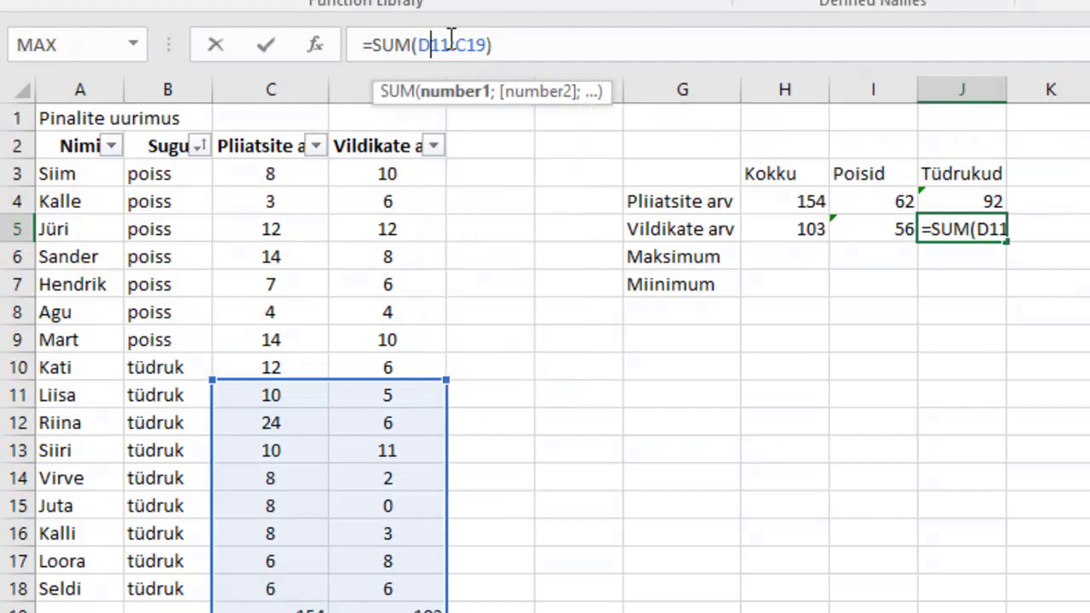
pyautogui.press('BackSpace')
pyautogui.write('0')
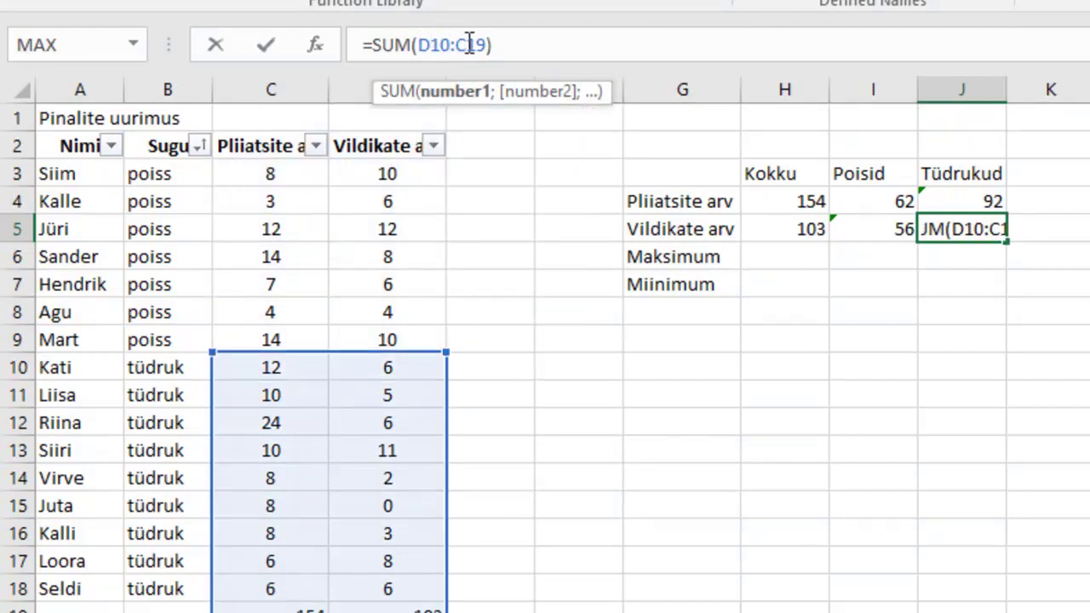
pyautogui.click(466, 43)
pyautogui.press('BackSpace')
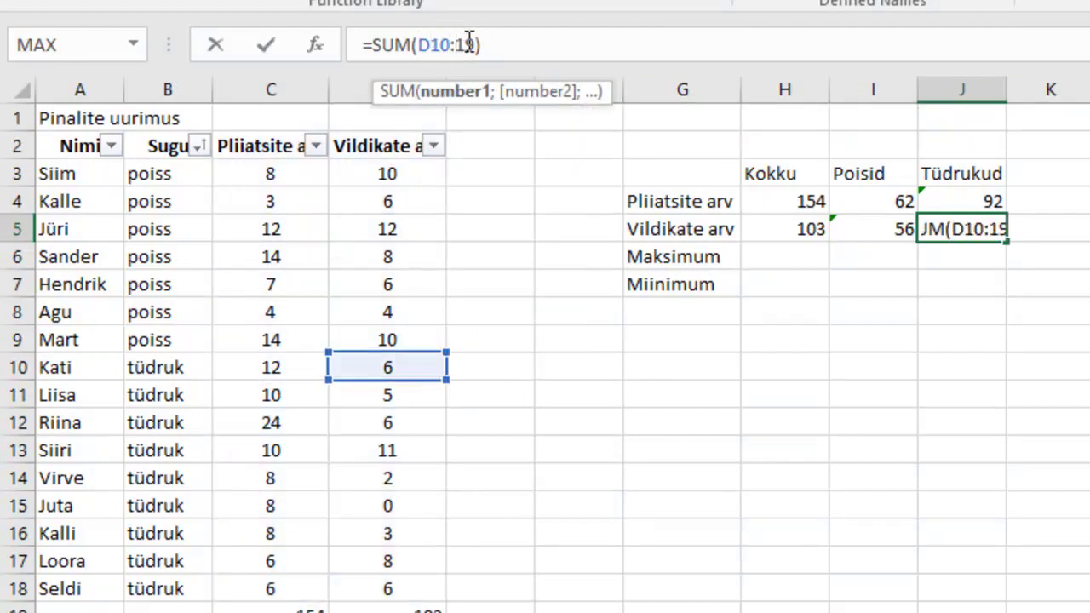
pyautogui.write('D')
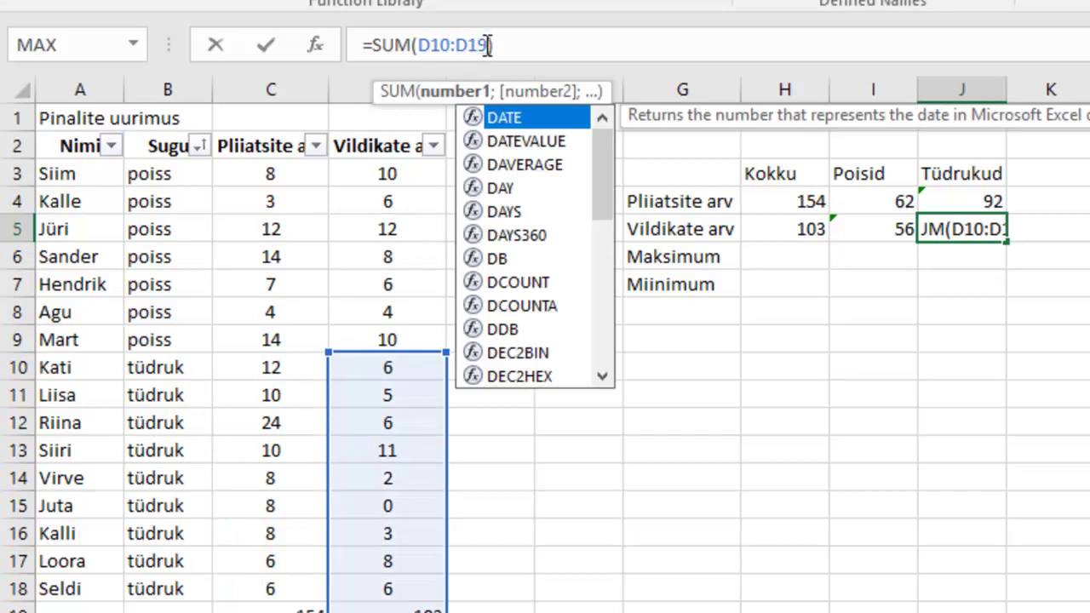
pyautogui.click(488, 44)
pyautogui.press('BackSpace')
pyautogui.write('9')
pyautogui.press('BackSpace')
pyautogui.write('8')
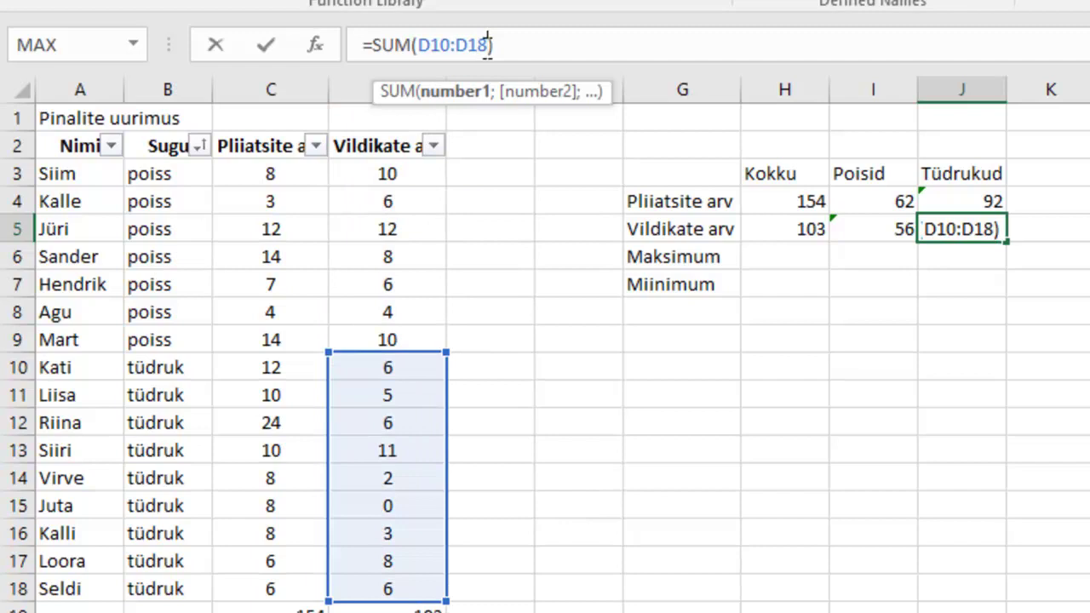
pyautogui.press('Return')
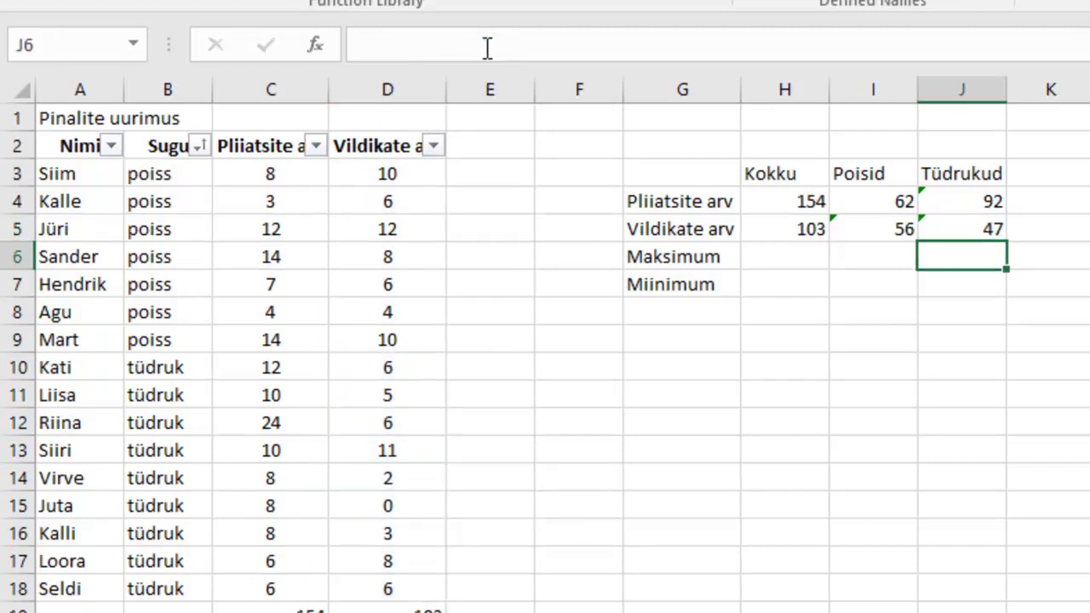
# Ignore the omitted-adjacent-cells errors on the totals in I5, J4 and J5
pyautogui.click(826, 236)
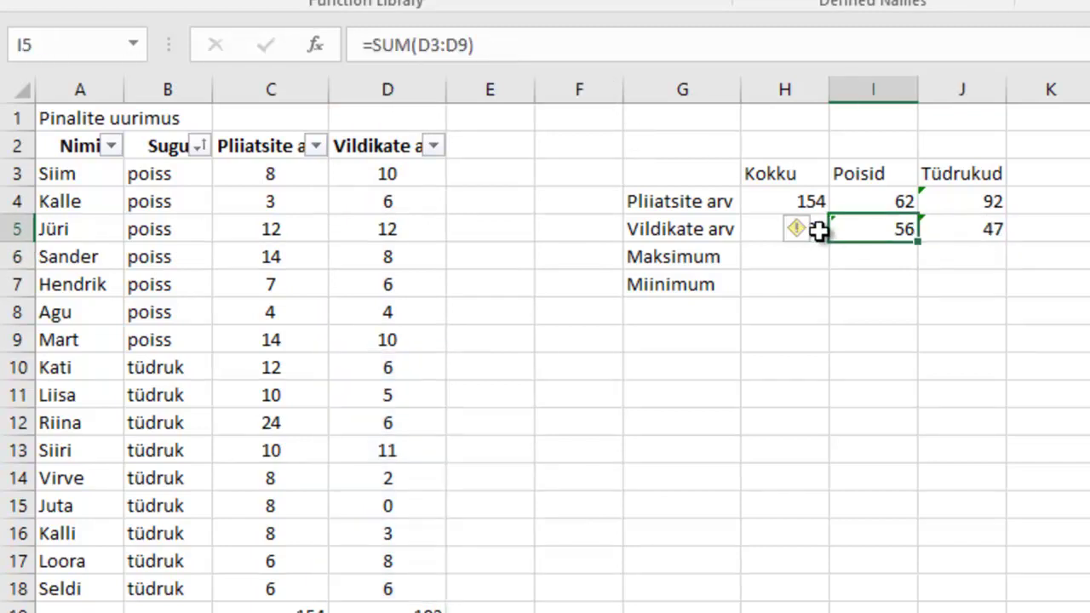
pyautogui.click(805, 231)
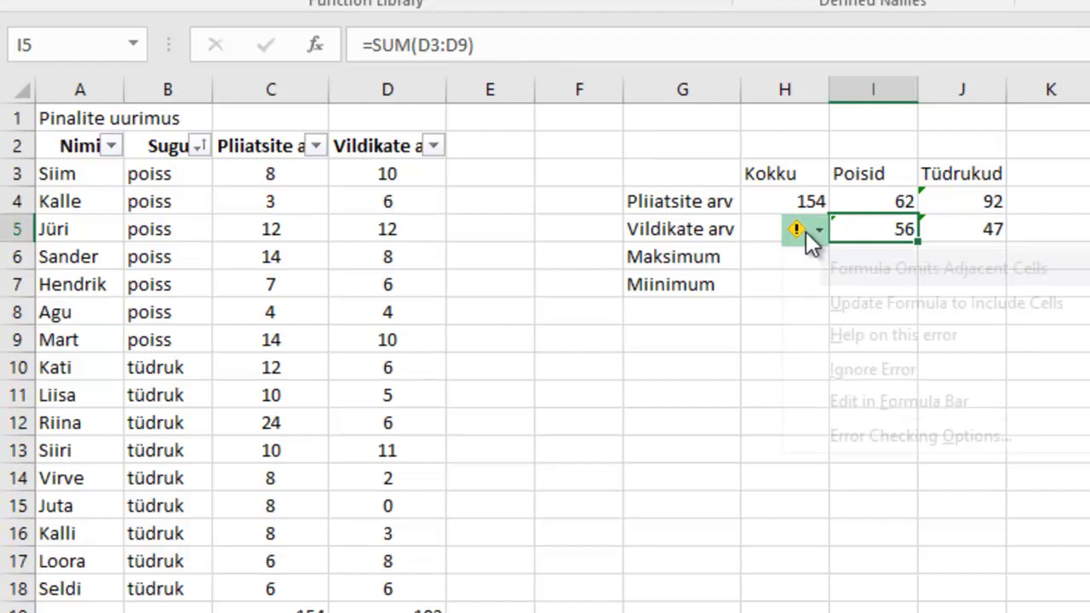
pyautogui.click(866, 371)
pyautogui.click(932, 203)
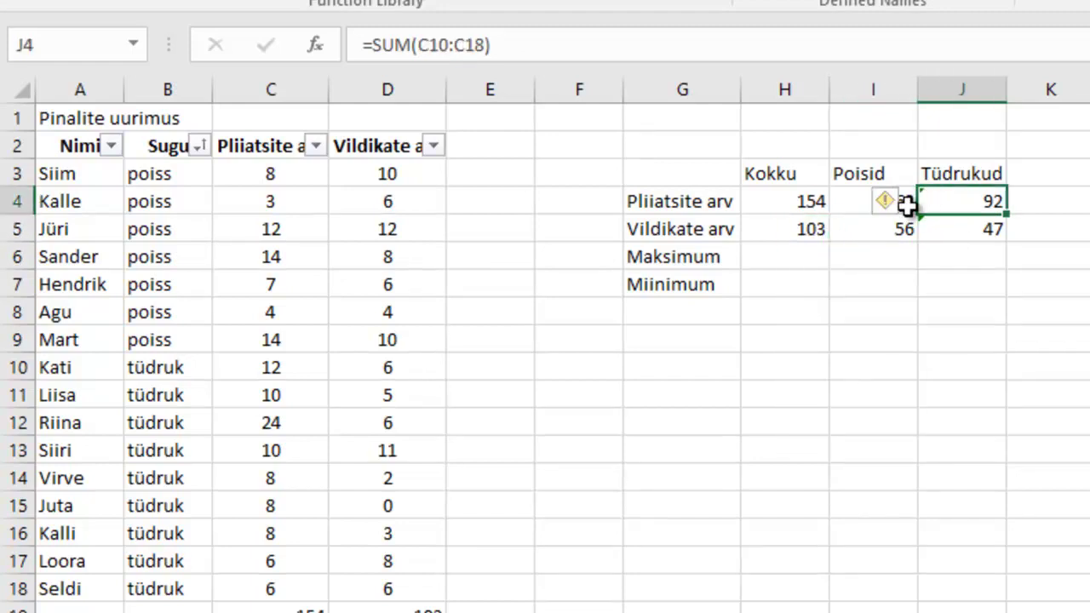
pyautogui.click(890, 204)
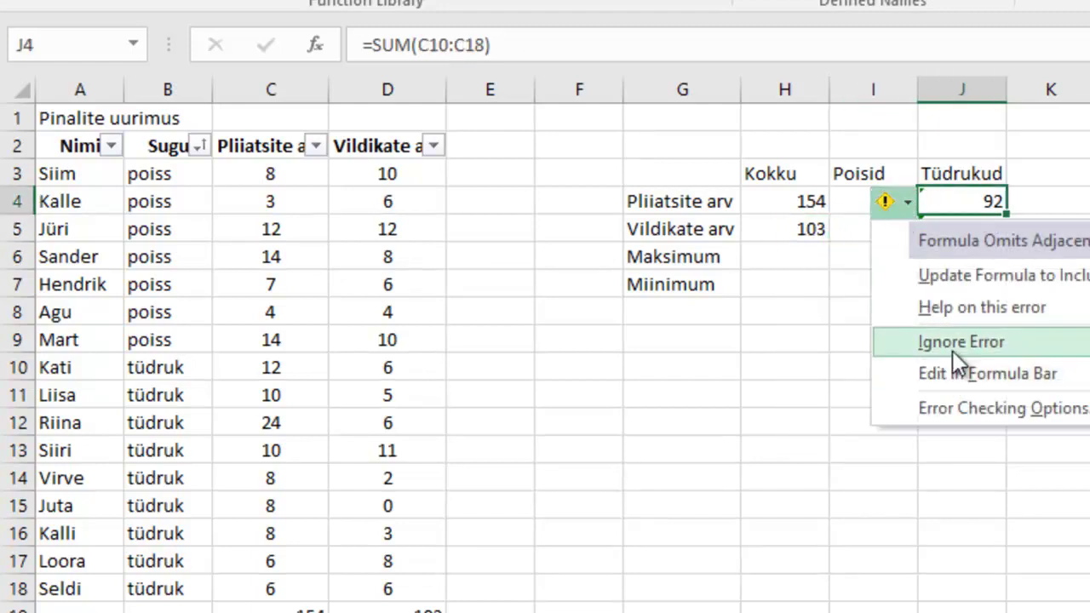
pyautogui.click(923, 342)
pyautogui.click(960, 239)
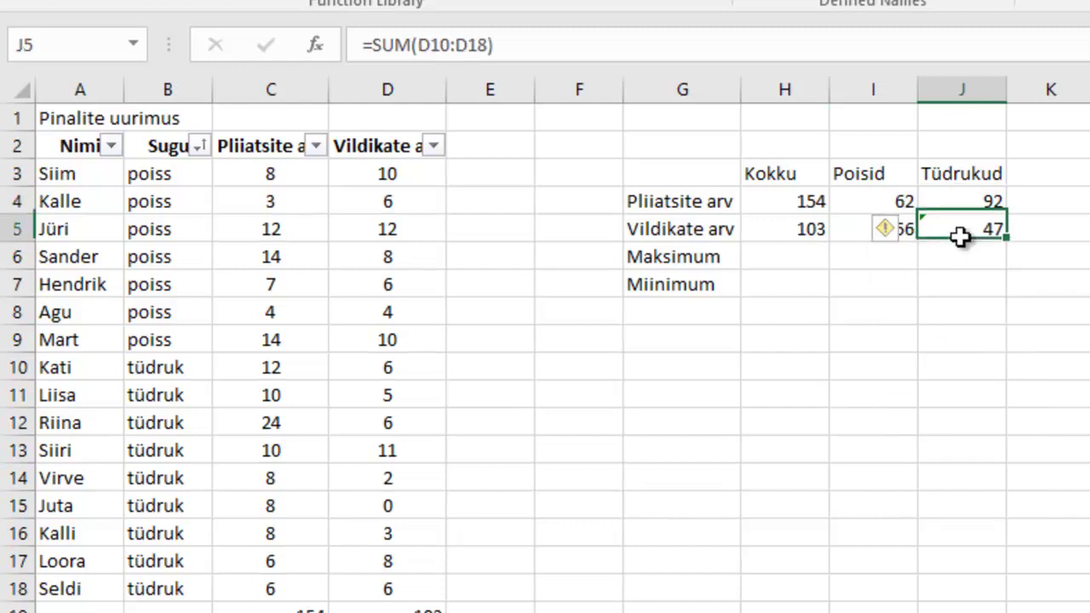
pyautogui.click(896, 234)
pyautogui.click(947, 371)
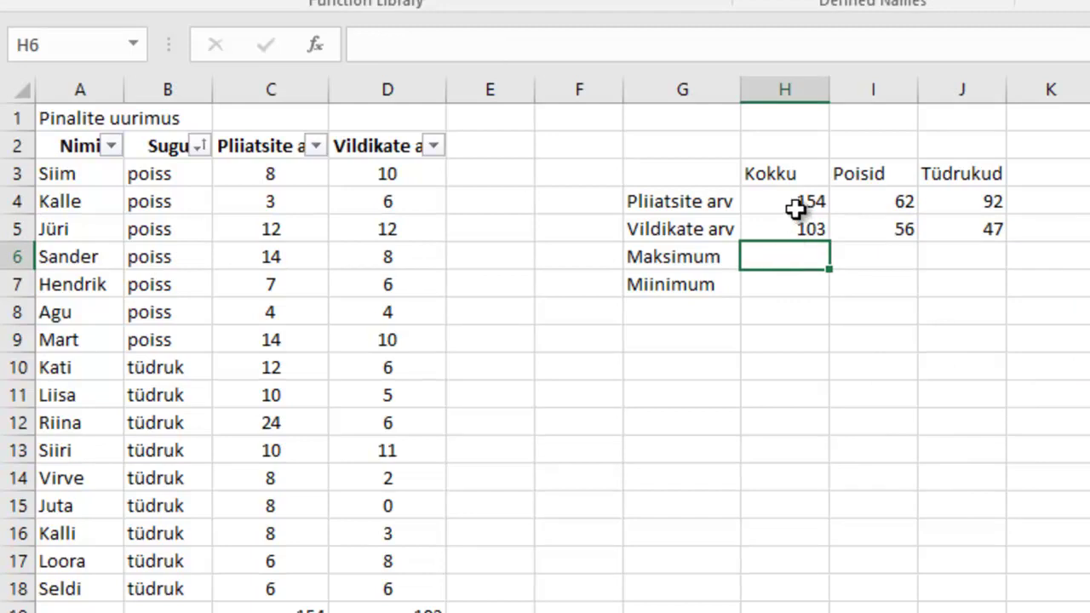
# Enter =MAX(C3:D18) in H6 to find the overall Maksimum across the pencil and marker counts
pyautogui.click(783, 232)
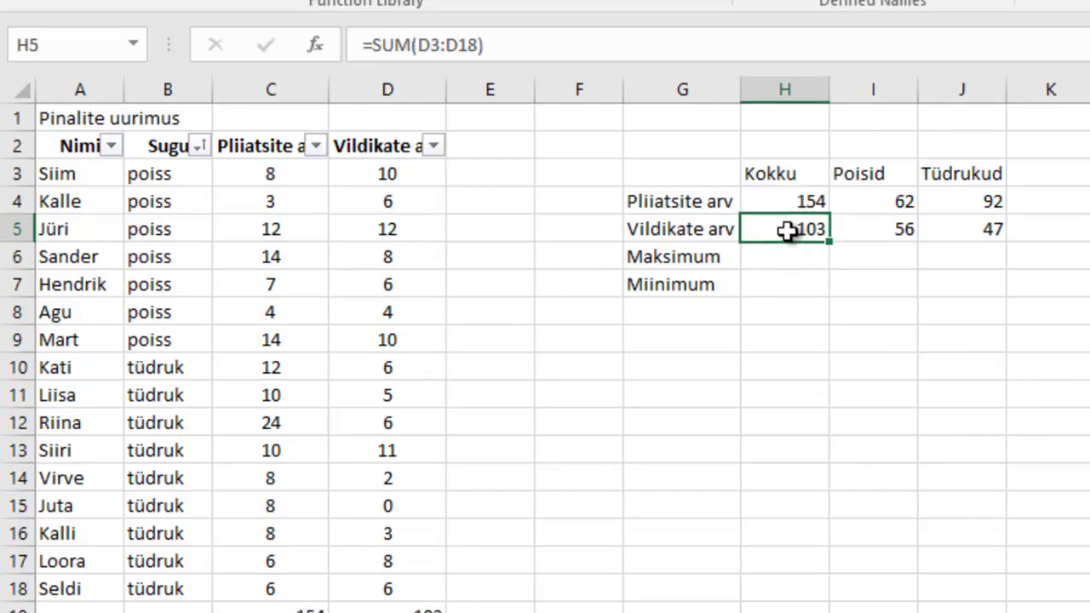
pyautogui.click(781, 257)
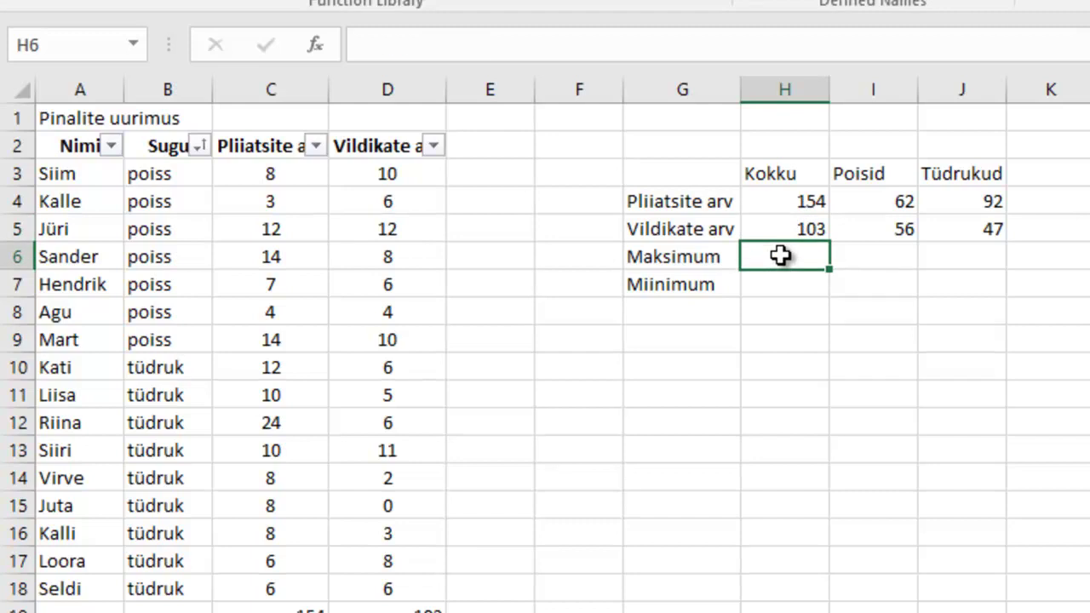
pyautogui.write('=')
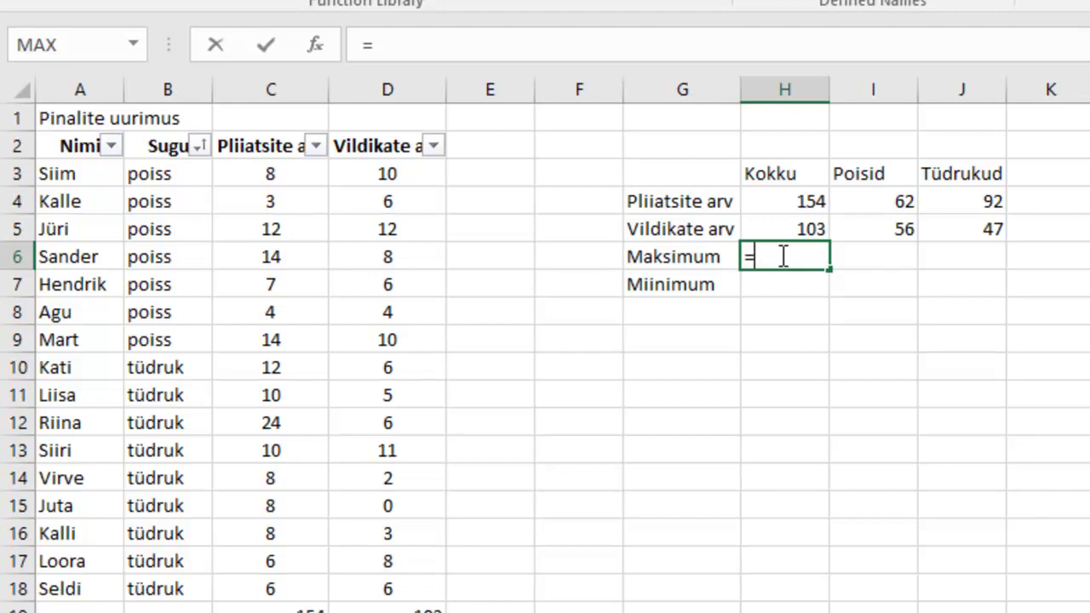
pyautogui.write('ma')
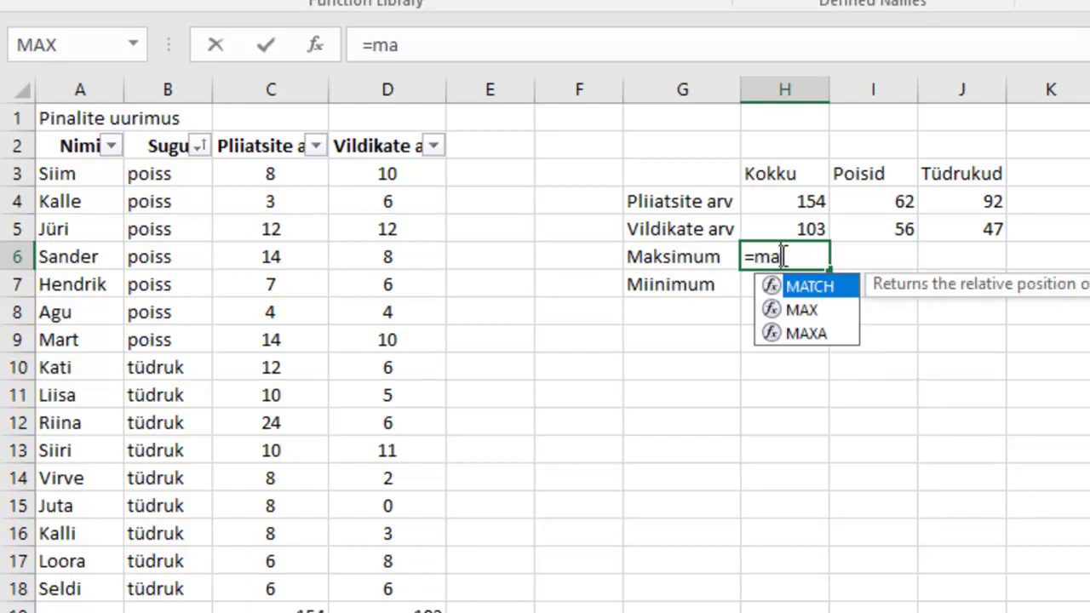
pyautogui.doubleClick(796, 310)
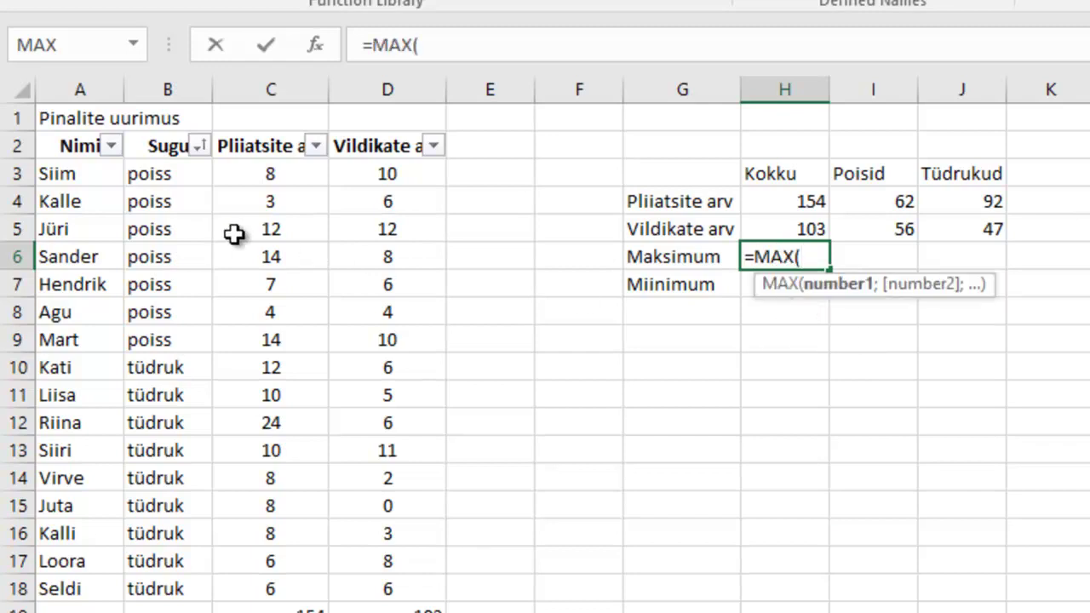
pyautogui.moveTo(258, 173); pyautogui.dragTo(269, 581)
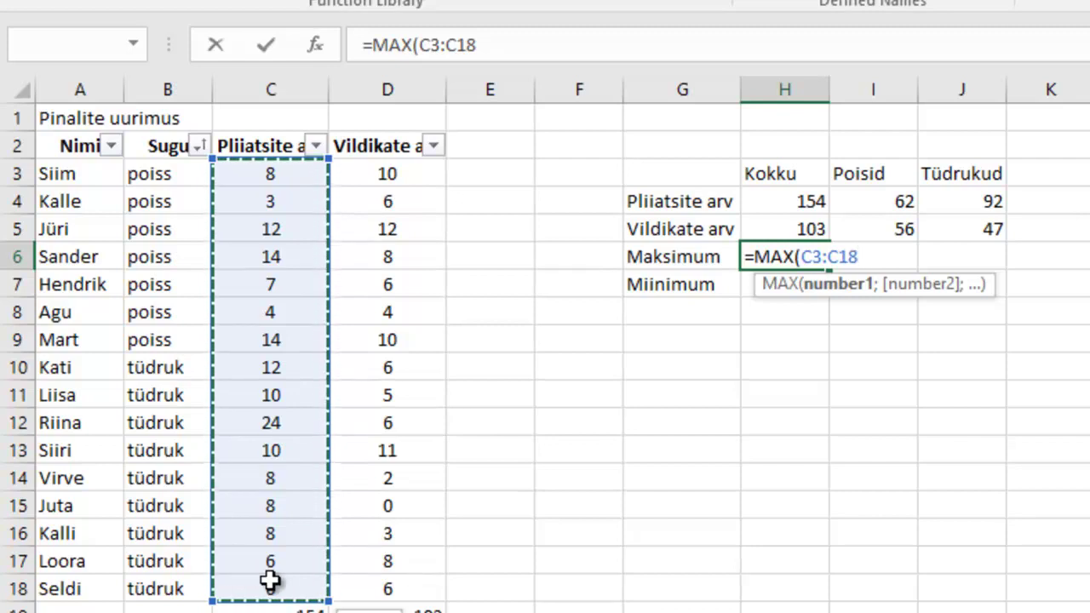
pyautogui.moveTo(269, 581); pyautogui.dragTo(352, 589)
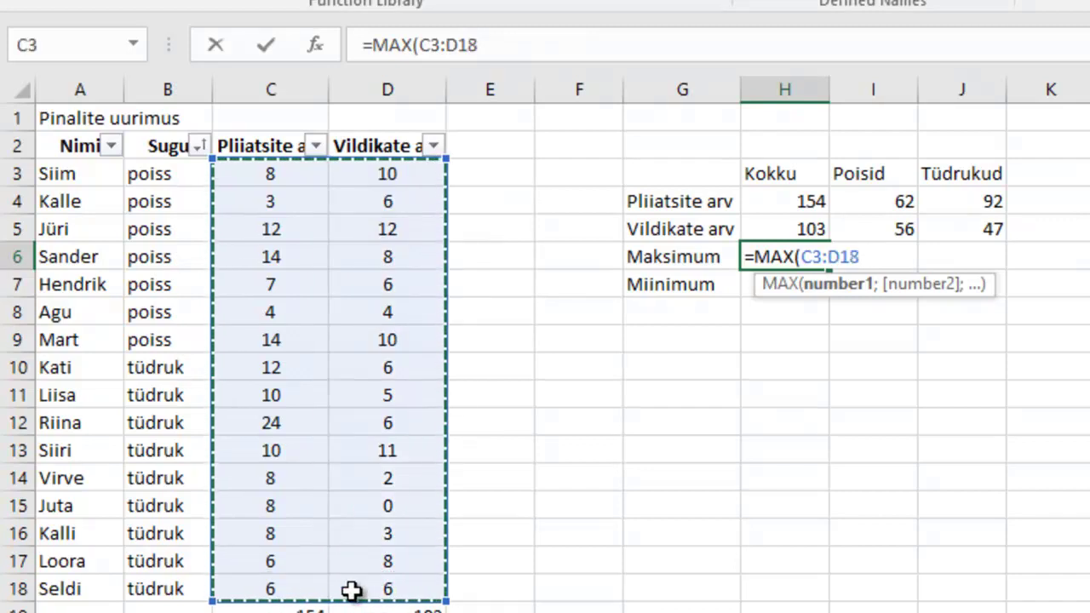
pyautogui.press('Return')
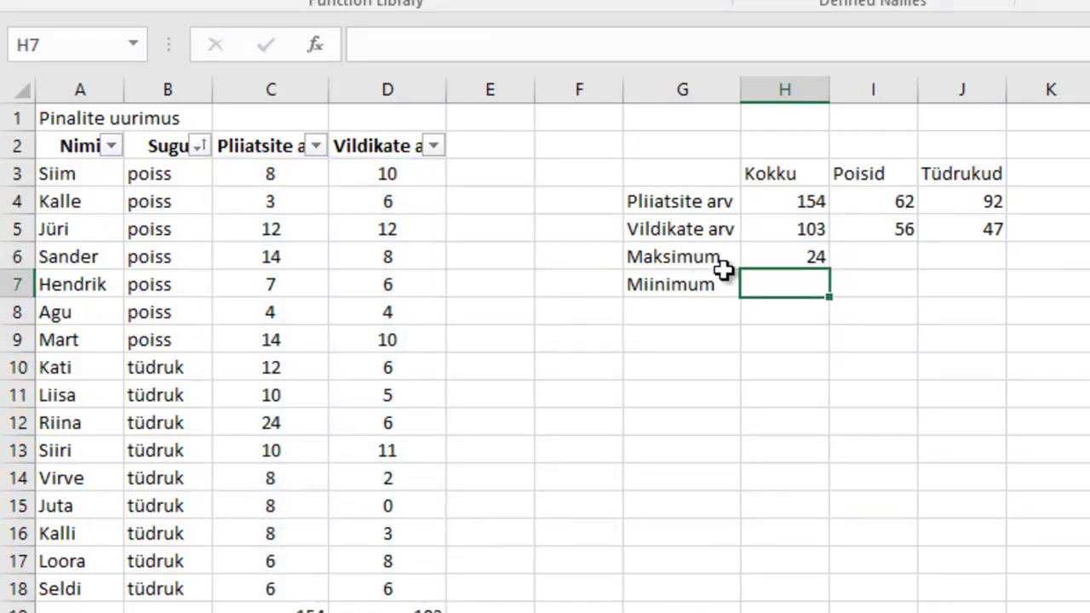
pyautogui.click(799, 252)
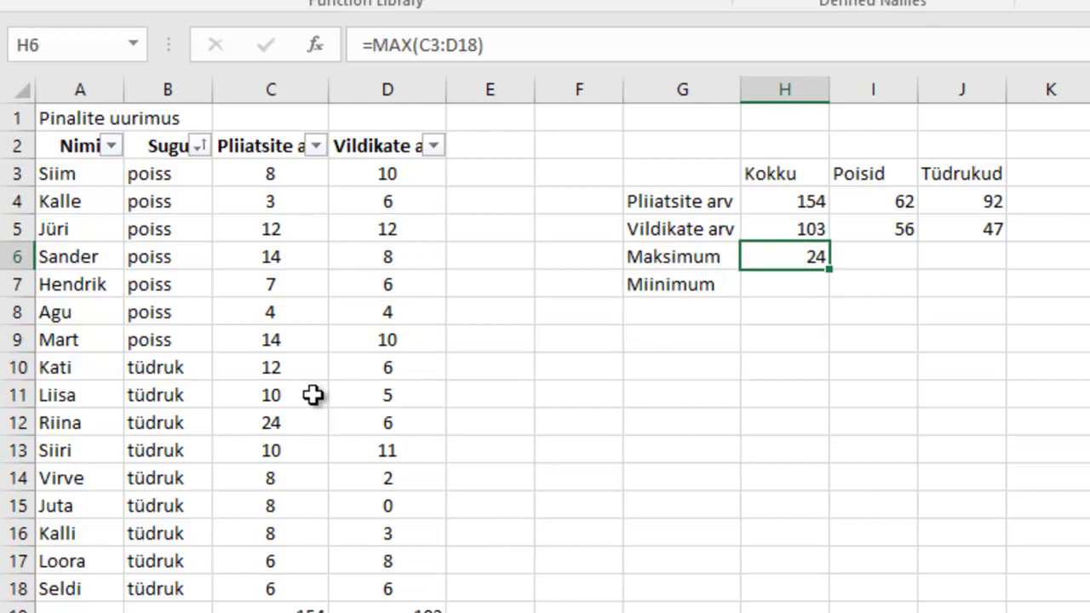
# Enter =MIN(C3:D18) in H7 for the overall Miinimum and check it against the marker counts
pyautogui.click(792, 290)
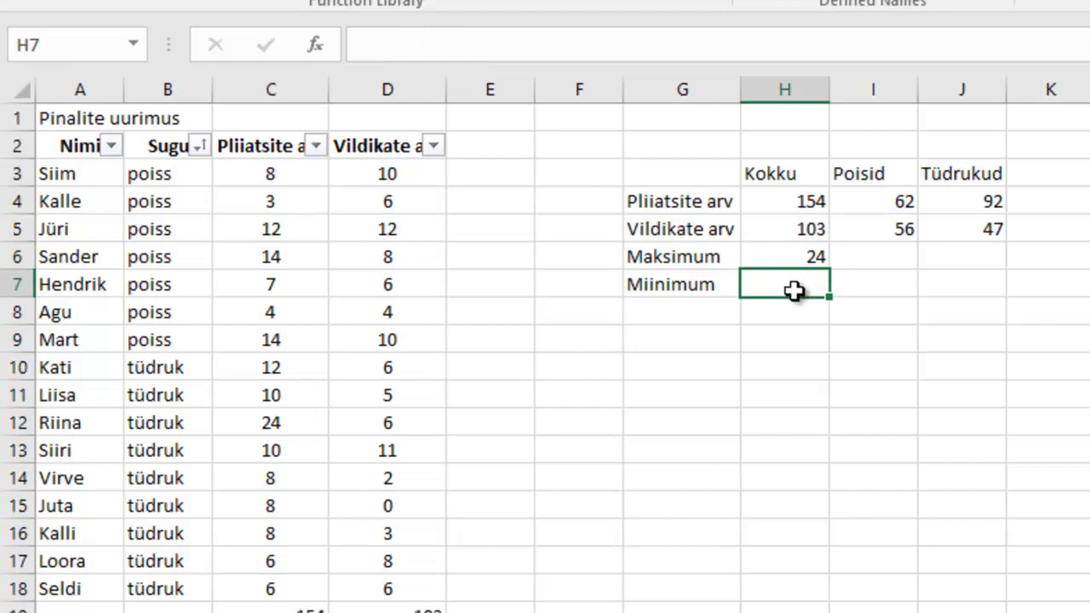
pyautogui.write('=min')
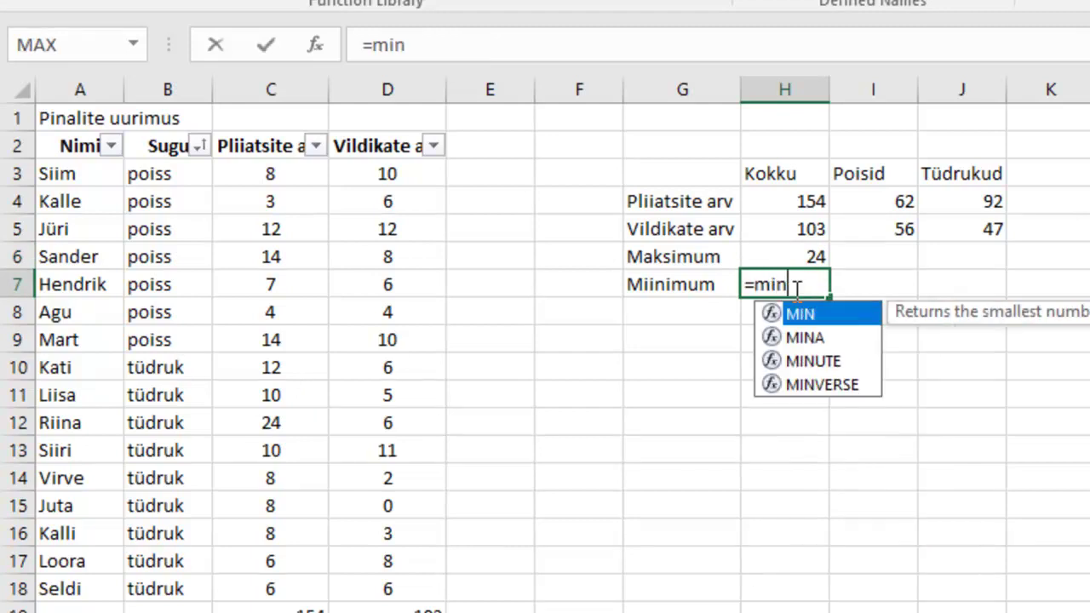
pyautogui.doubleClick(804, 315)
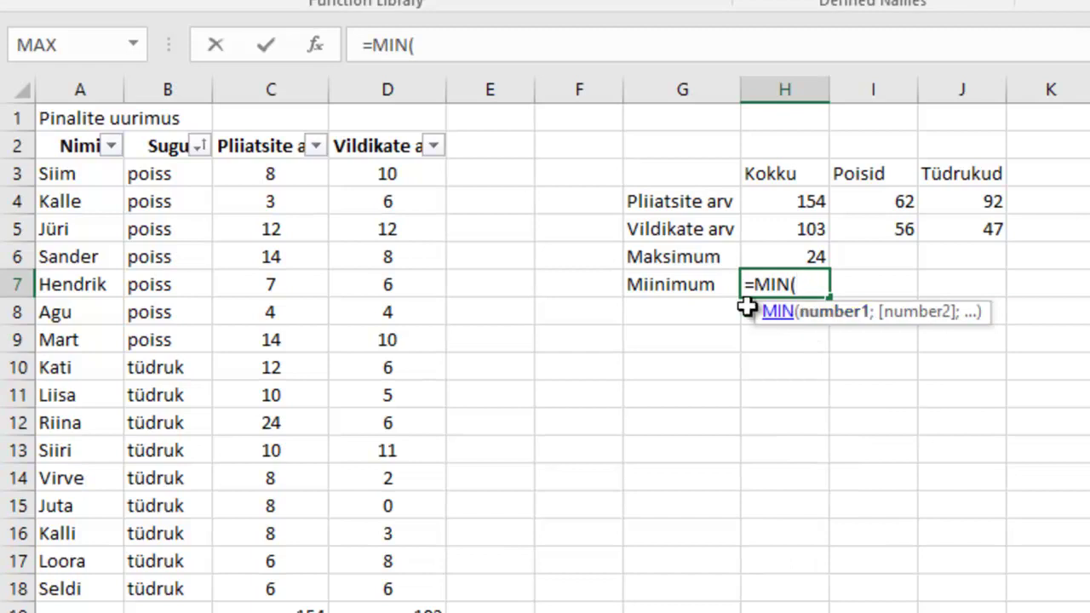
pyautogui.moveTo(256, 177); pyautogui.dragTo(418, 593)
pyautogui.press('Return')
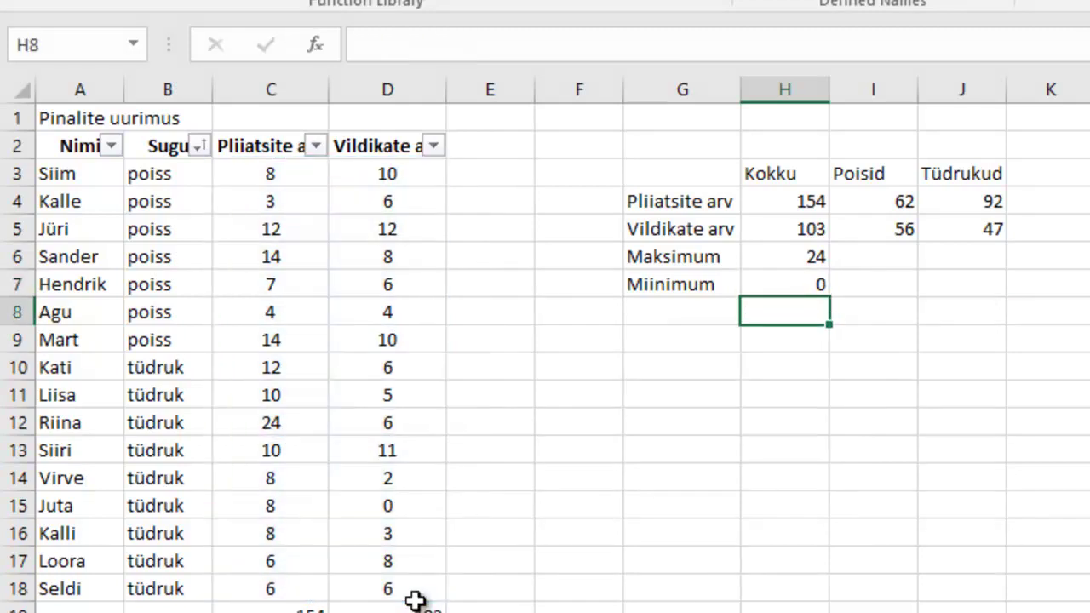
pyautogui.click(801, 287)
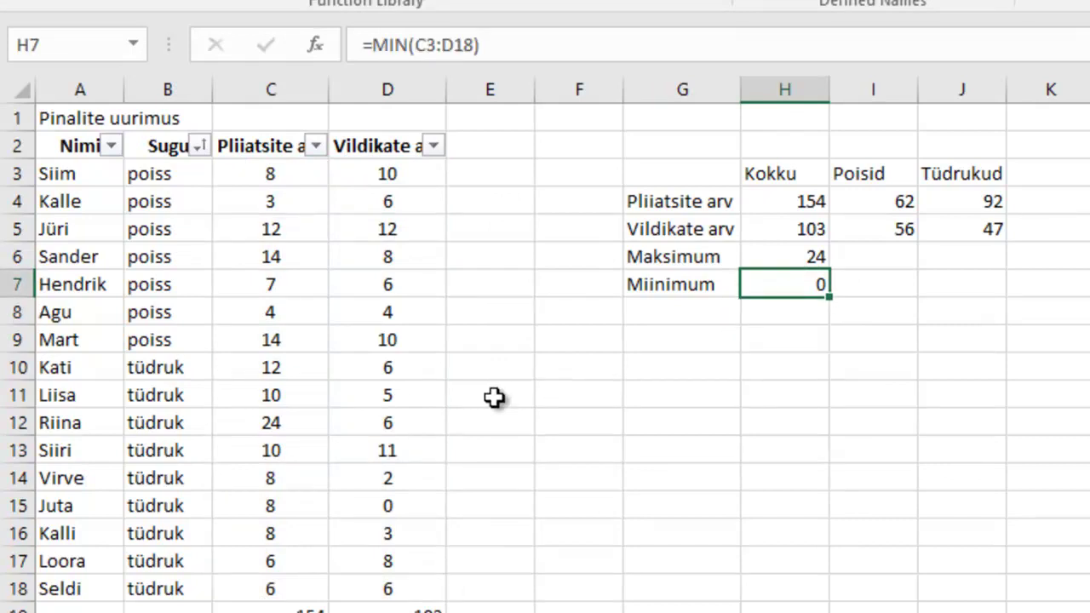
pyautogui.click(385, 505)
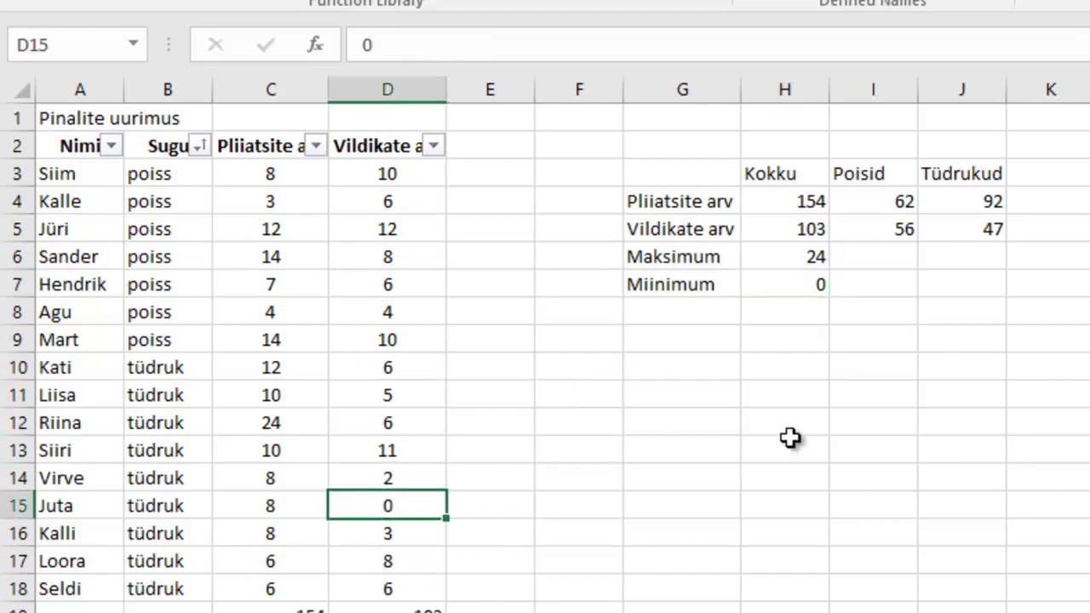
# Enter =MAX(C3:D9) in I6 to find the boys' Maksimum
pyautogui.click(914, 265)
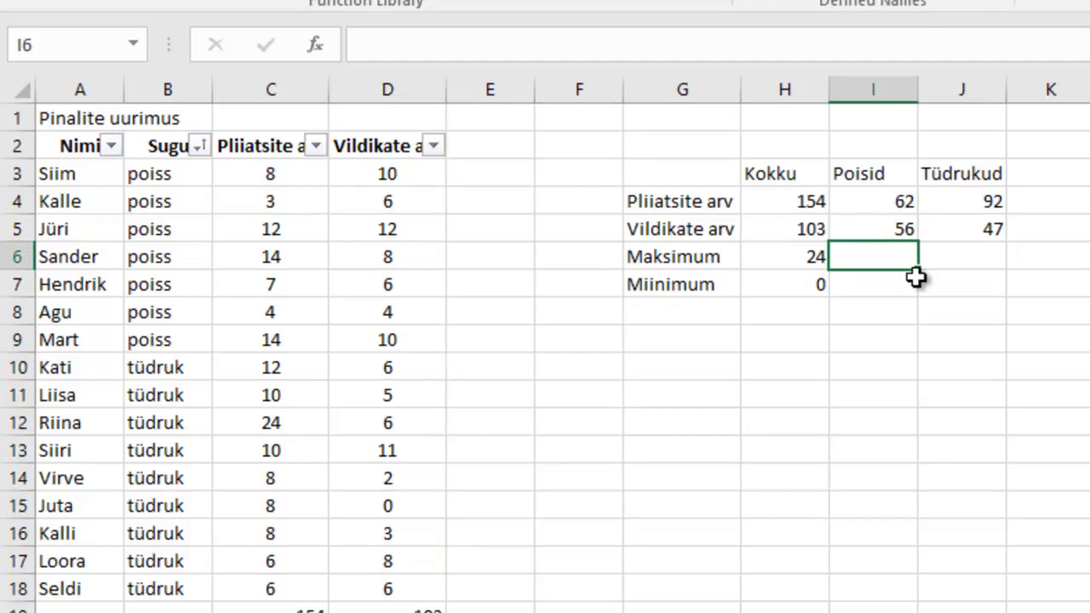
pyautogui.write('=')
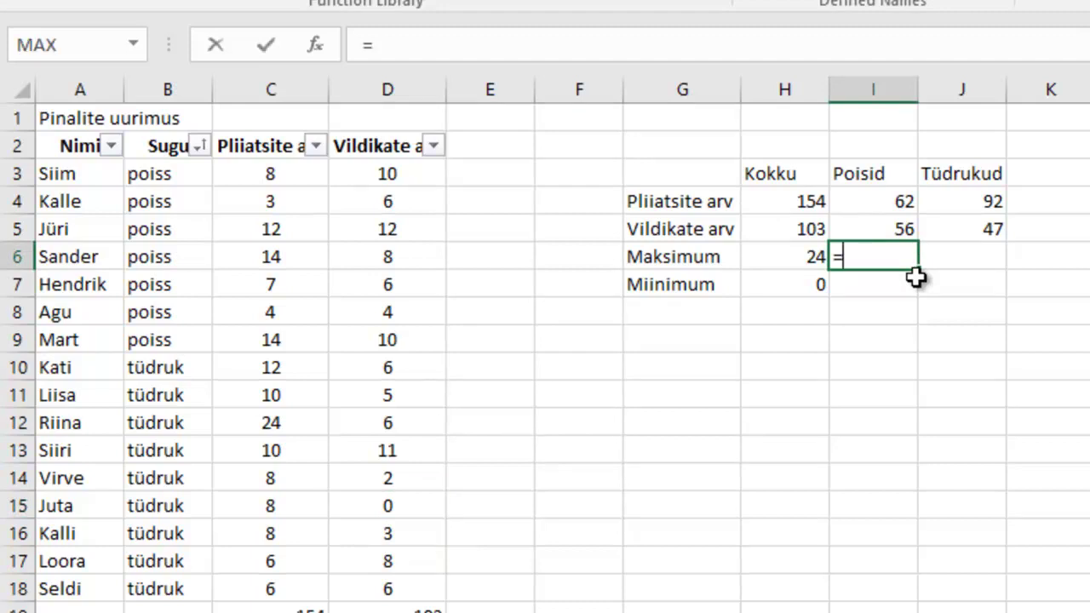
pyautogui.write('ma')
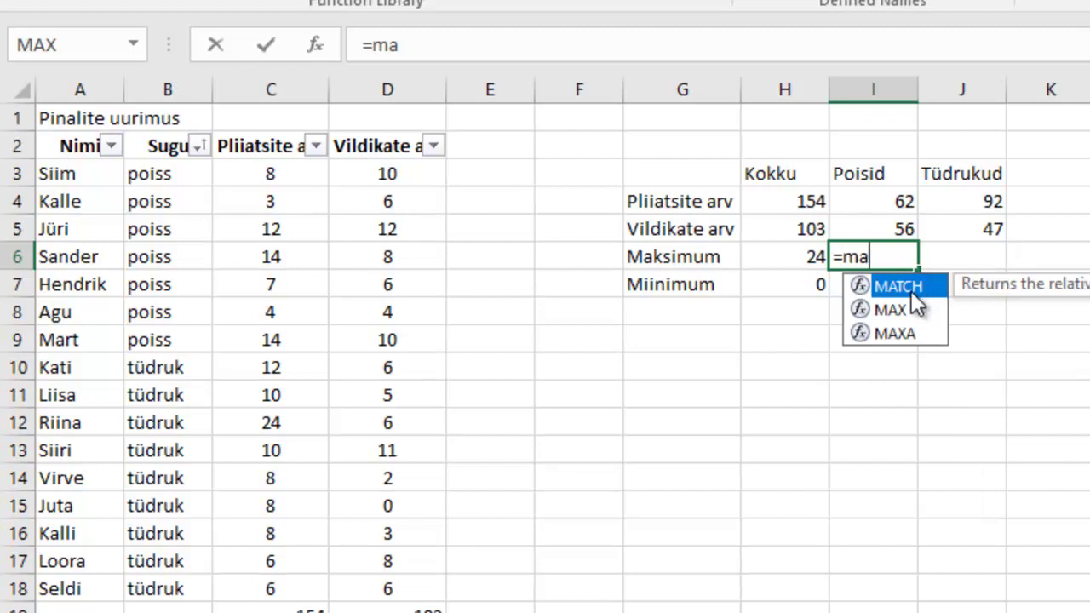
pyautogui.doubleClick(890, 310)
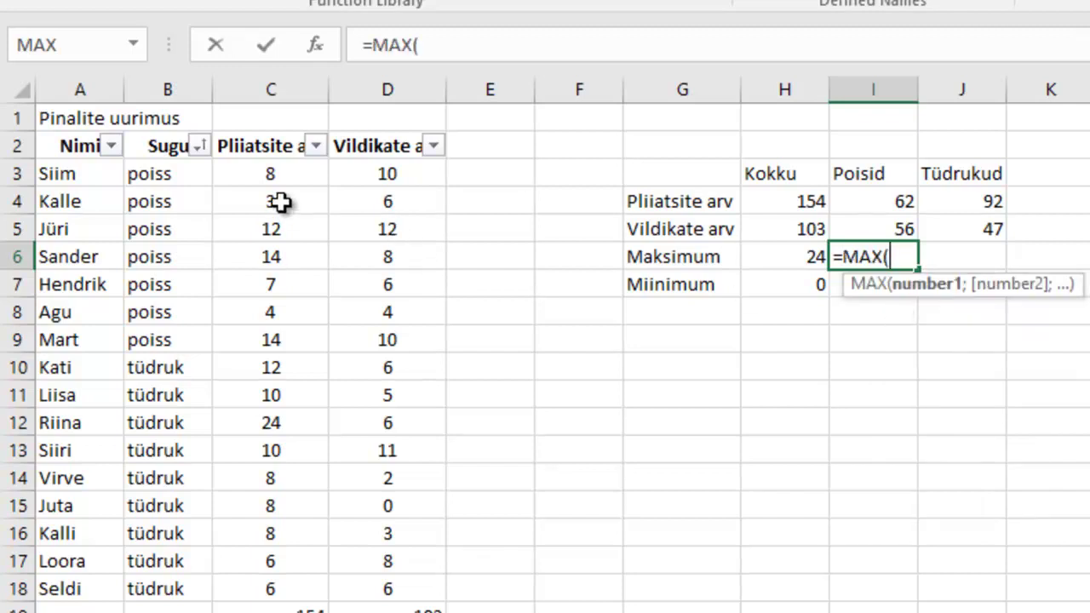
pyautogui.moveTo(246, 178); pyautogui.dragTo(362, 351)
pyautogui.press('Return')
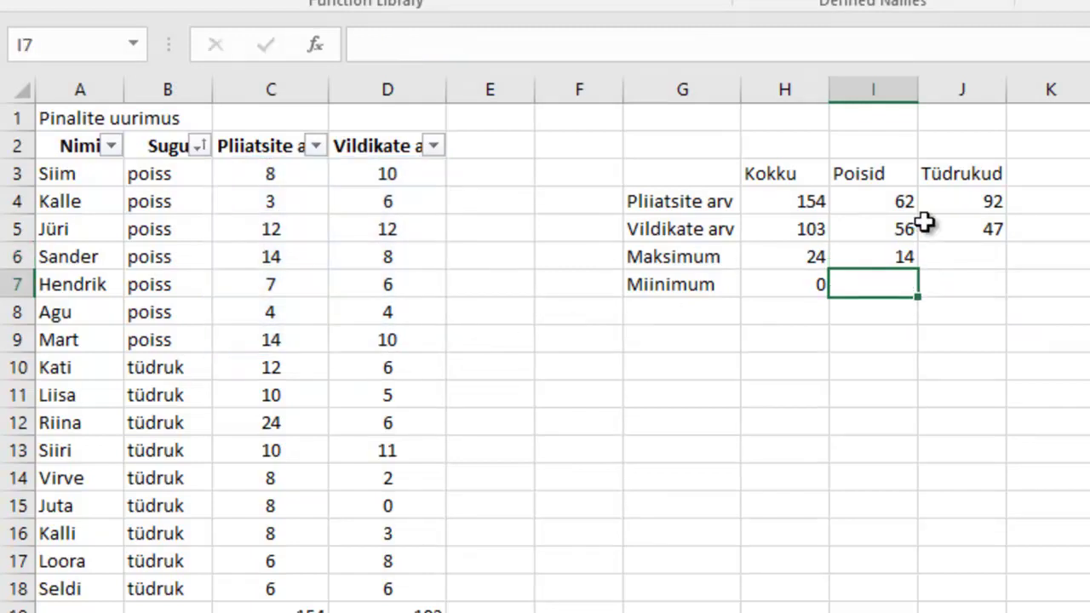
# Enter =MAX(C10:D18) in J6 for the girls' Maksimum and review the formulas in I6 and J6
pyautogui.click(953, 255)
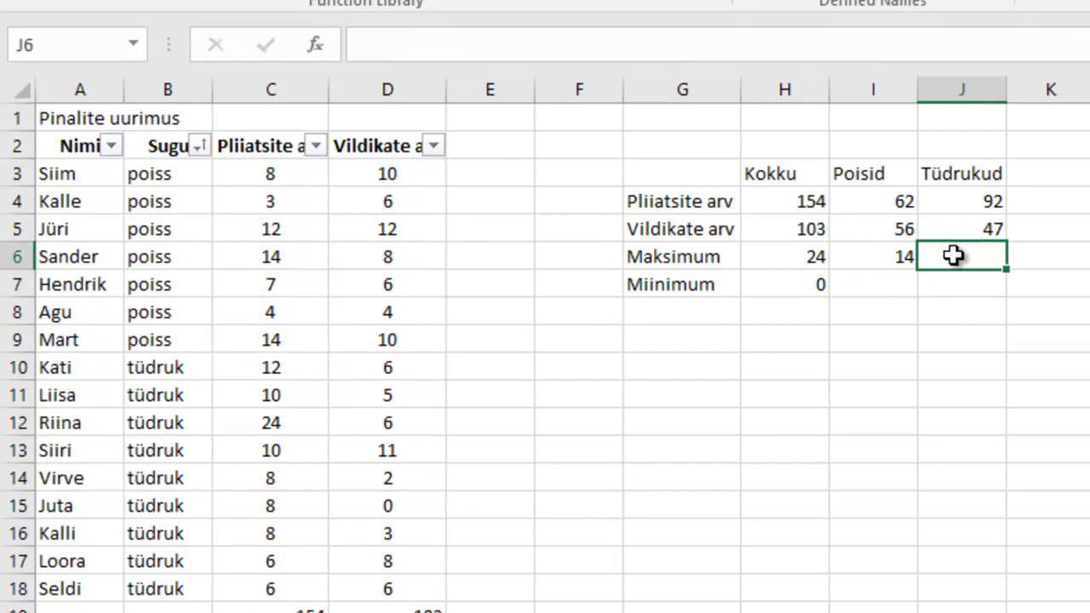
pyautogui.write('=')
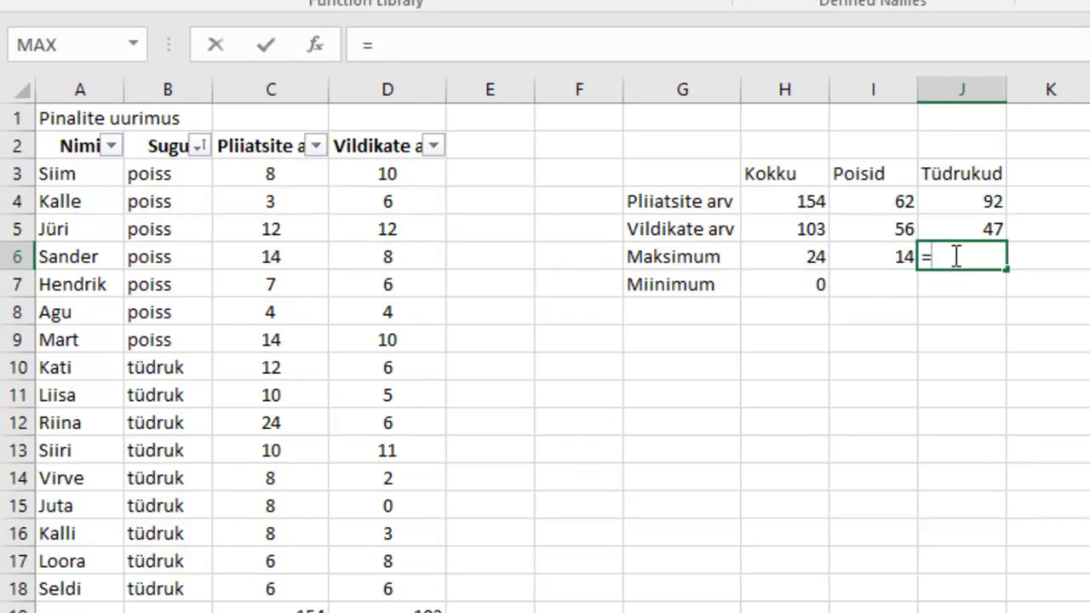
pyautogui.write('ma')
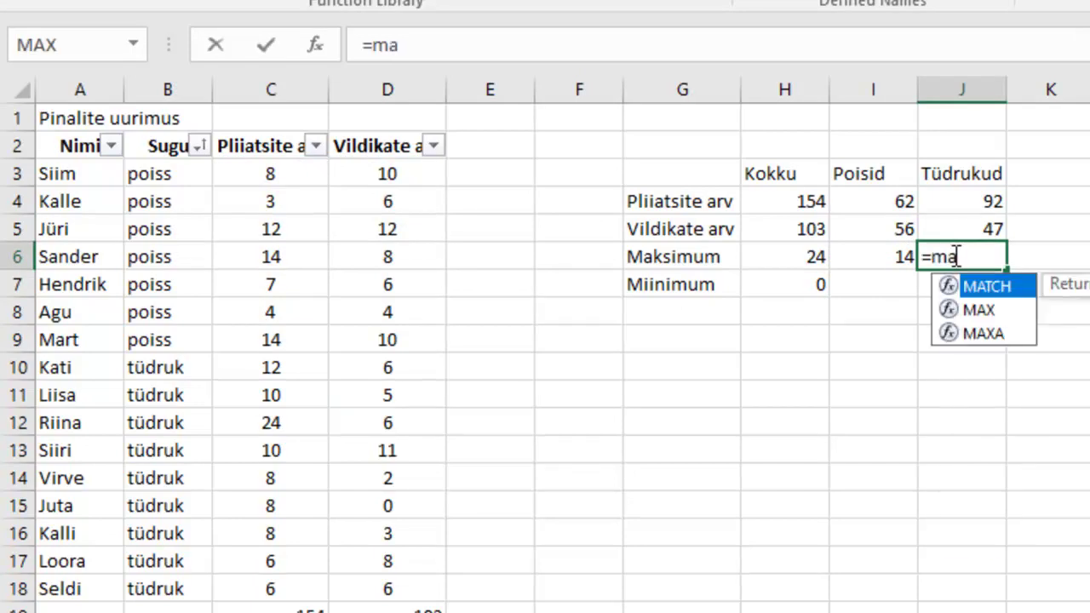
pyautogui.doubleClick(991, 302)
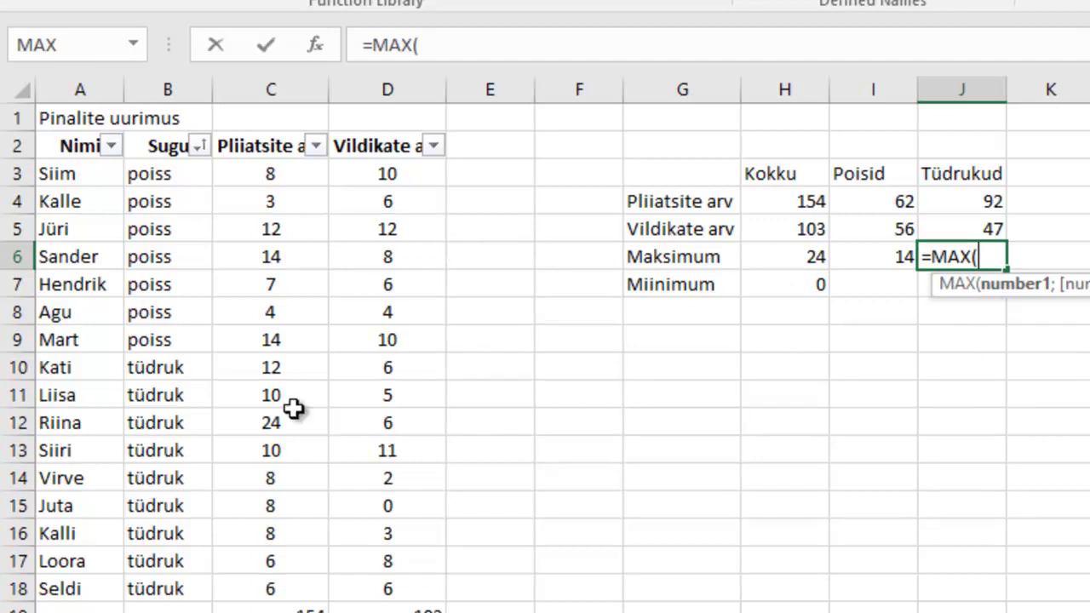
pyautogui.moveTo(249, 369); pyautogui.dragTo(419, 602)
pyautogui.press('Return')
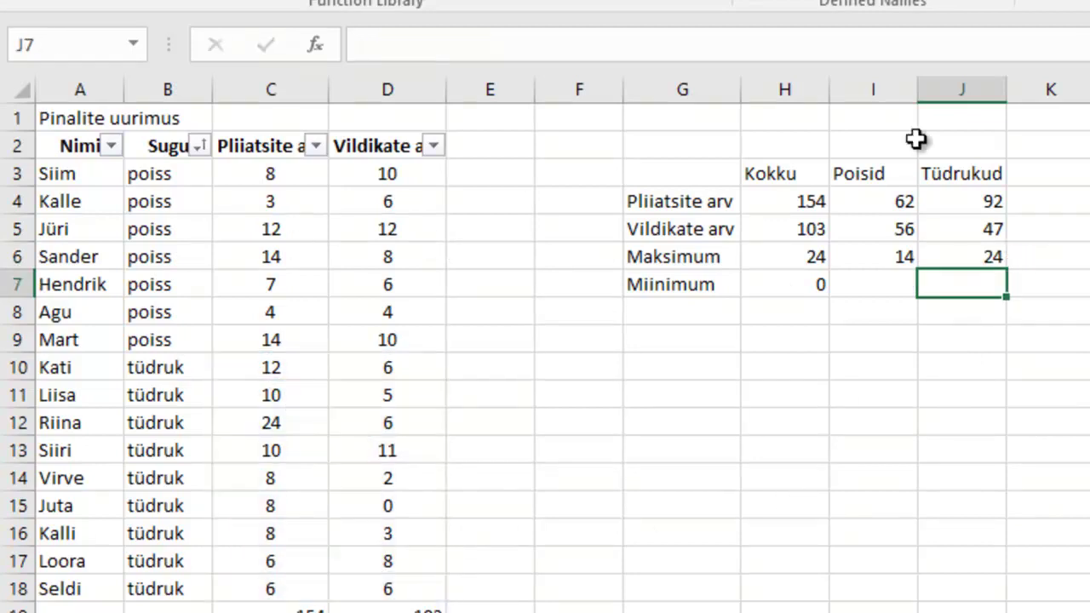
pyautogui.click(878, 263)
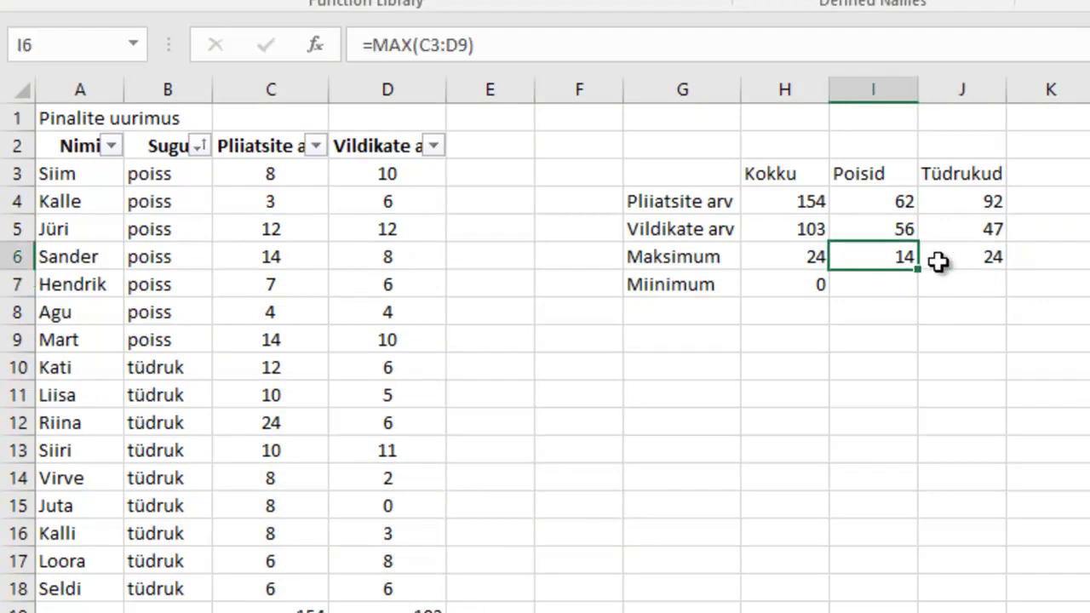
pyautogui.click(968, 257)
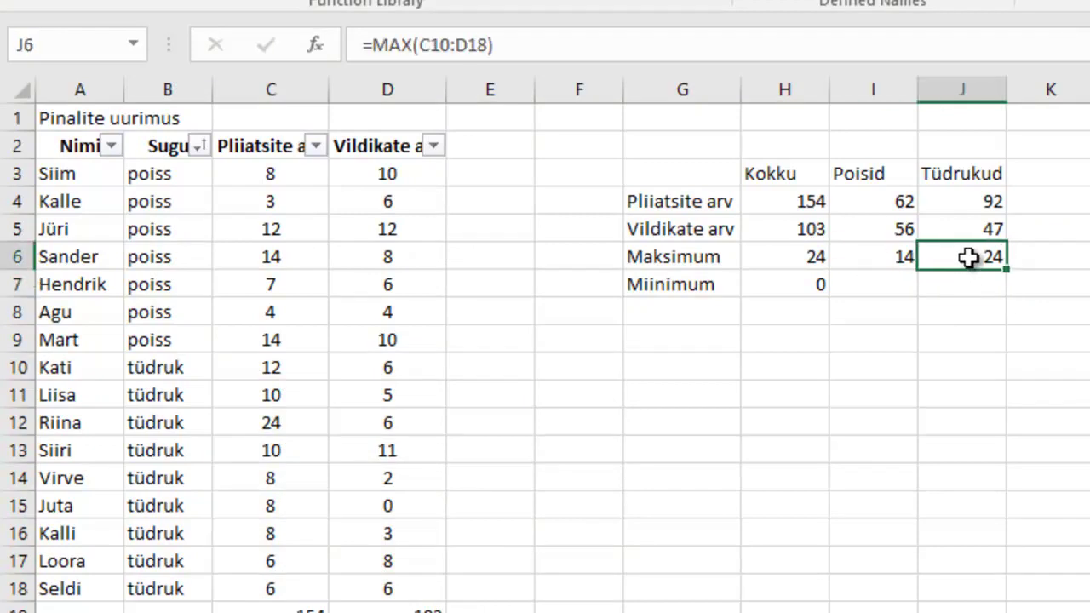
pyautogui.click(880, 266)
# Enter a MIN formula over C3:D9 in I7 to find the boys' Miinimum
pyautogui.click(870, 290)
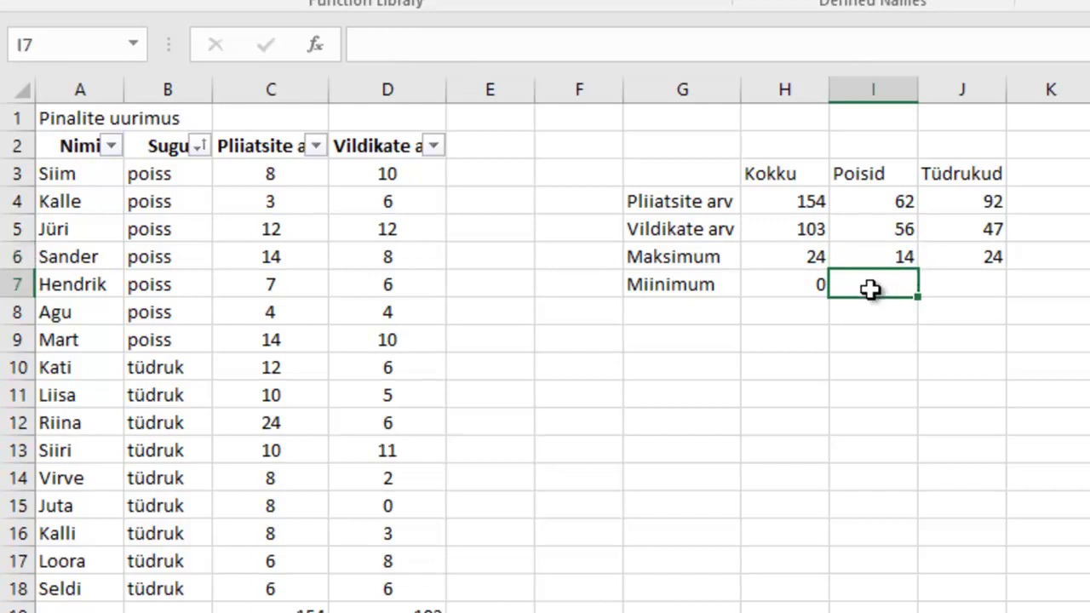
pyautogui.write('=min')
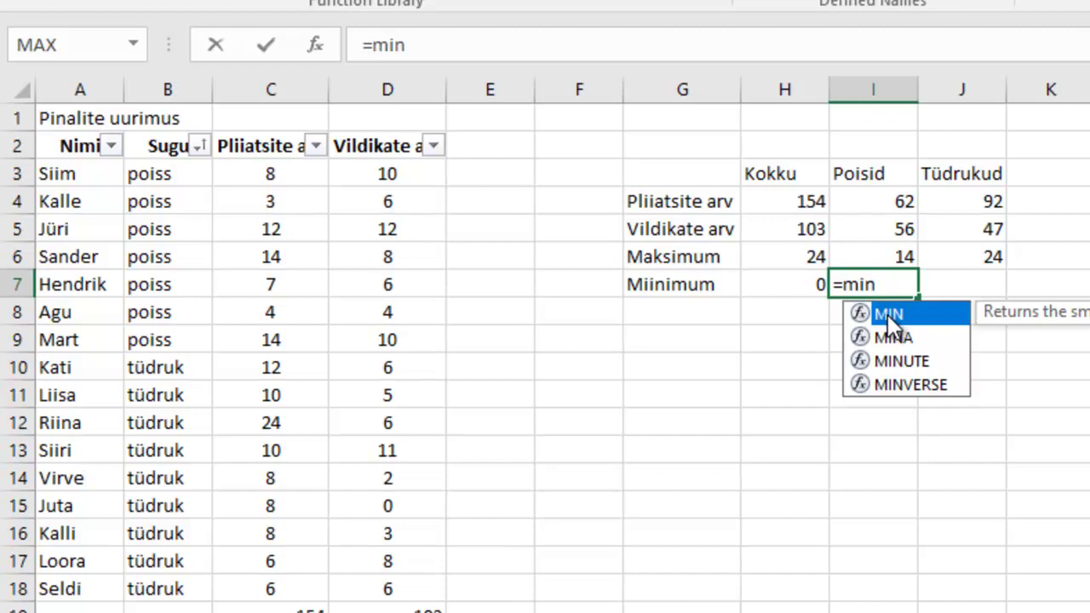
pyautogui.doubleClick(887, 316)
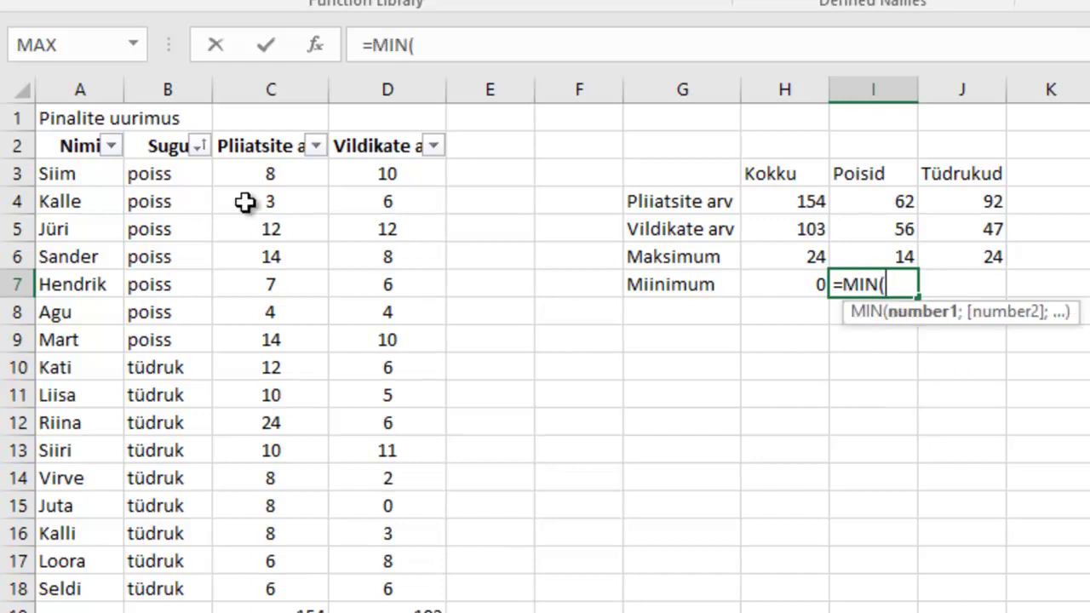
pyautogui.moveTo(255, 173); pyautogui.dragTo(358, 333)
pyautogui.press('Return')
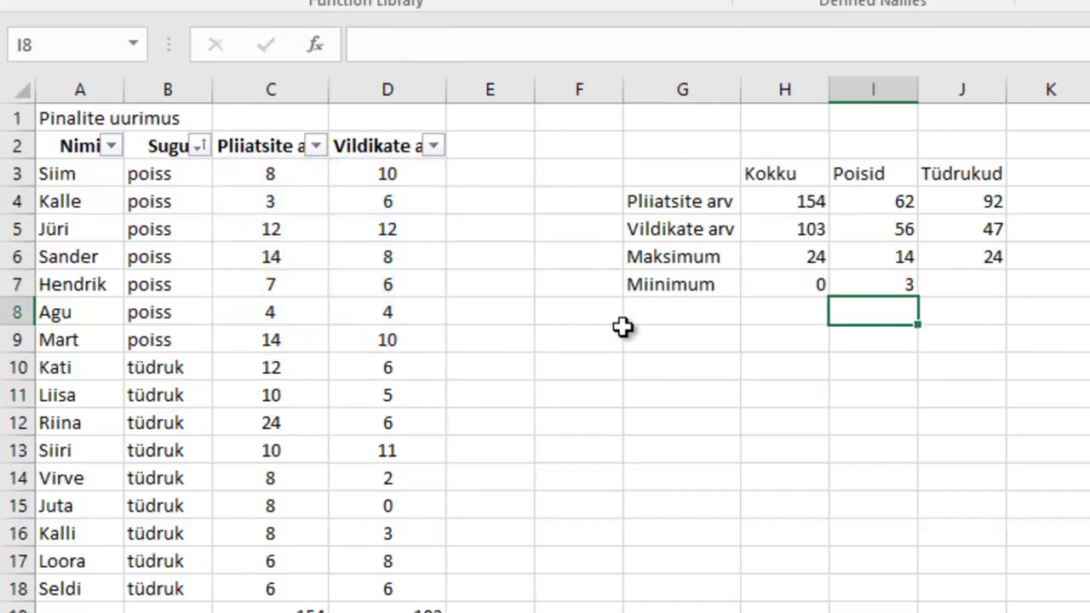
# Enter a MIN formula over C10:D18 in J7 to find the girls' Miinimum
pyautogui.click(947, 290)
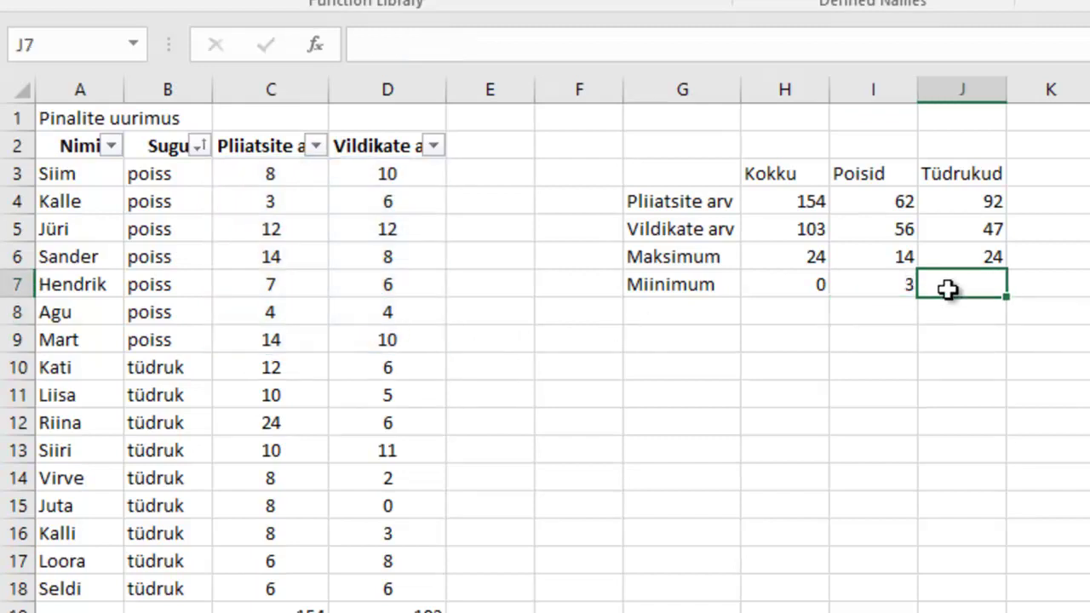
pyautogui.write('=min')
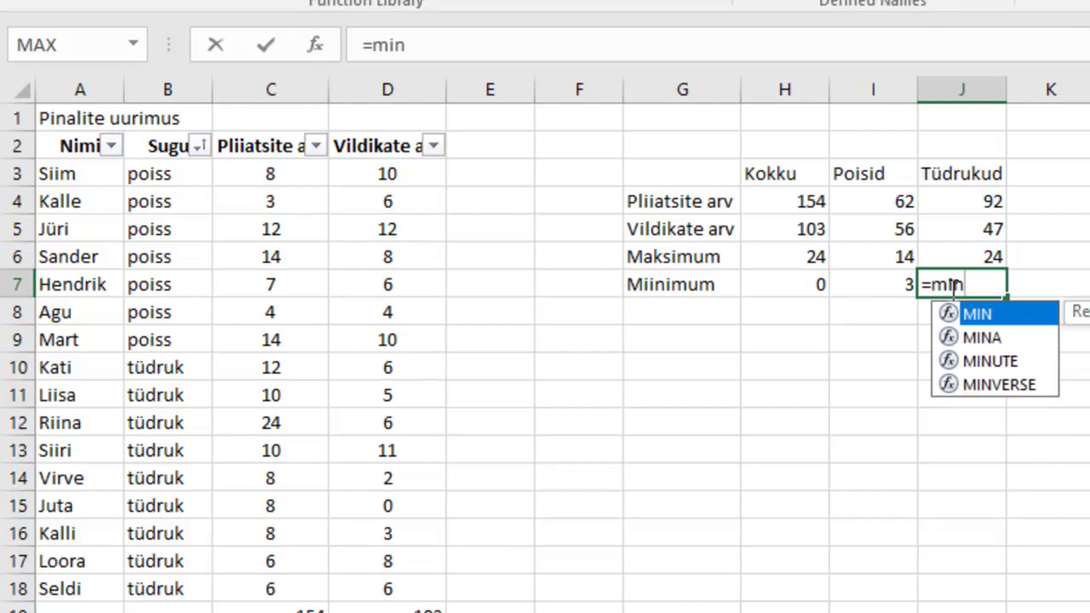
pyautogui.doubleClick(976, 315)
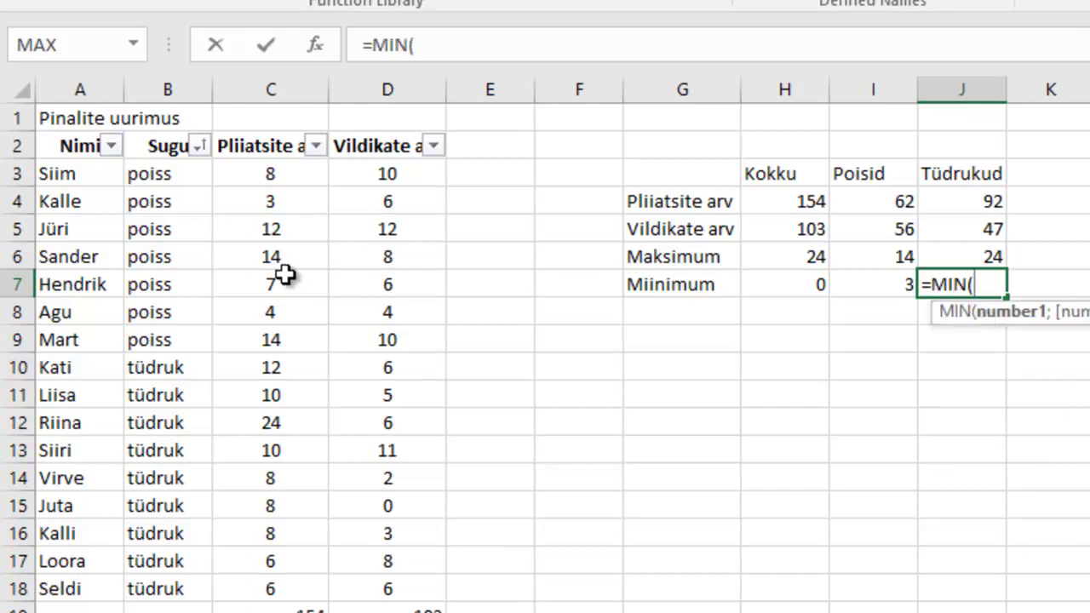
pyautogui.moveTo(249, 372); pyautogui.dragTo(397, 586)
pyautogui.press('Return')
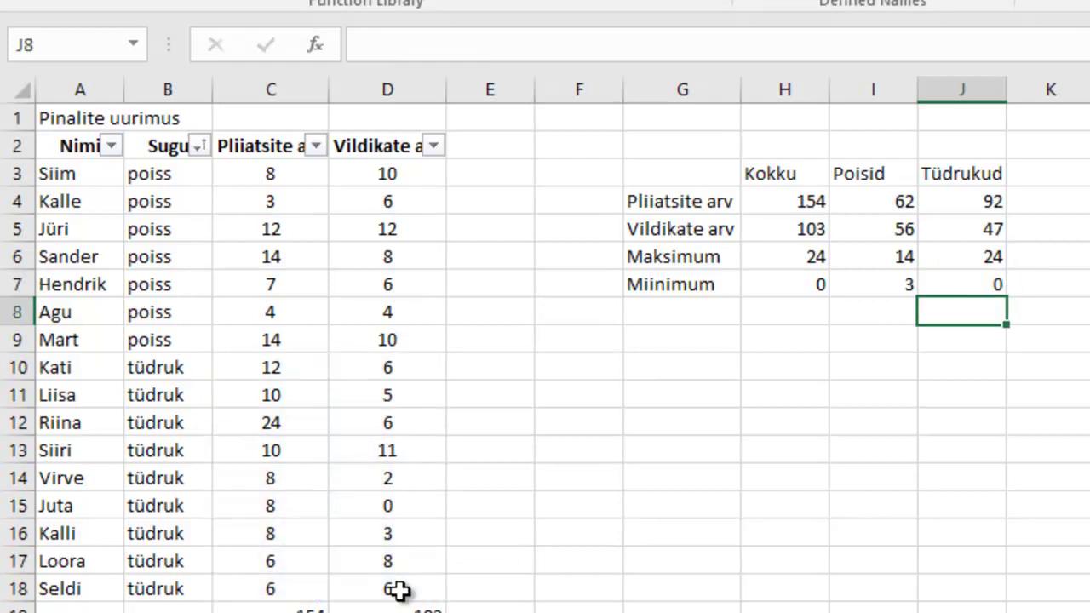
# Review the girls' Miinimum formula in J7 and the Vildikate arv total formula in H5
pyautogui.click(984, 285)
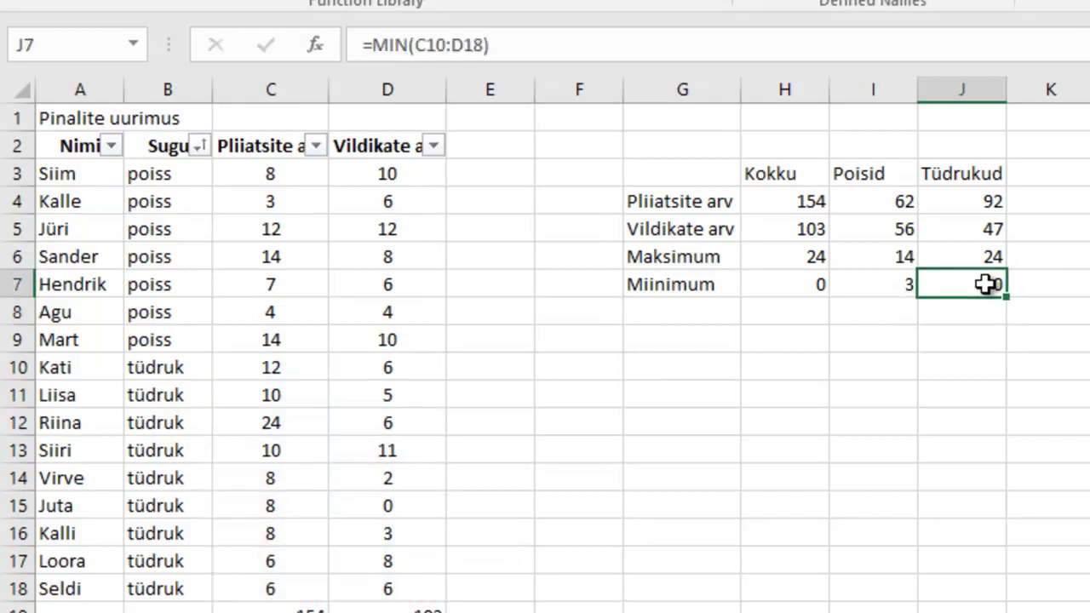
pyautogui.click(945, 367)
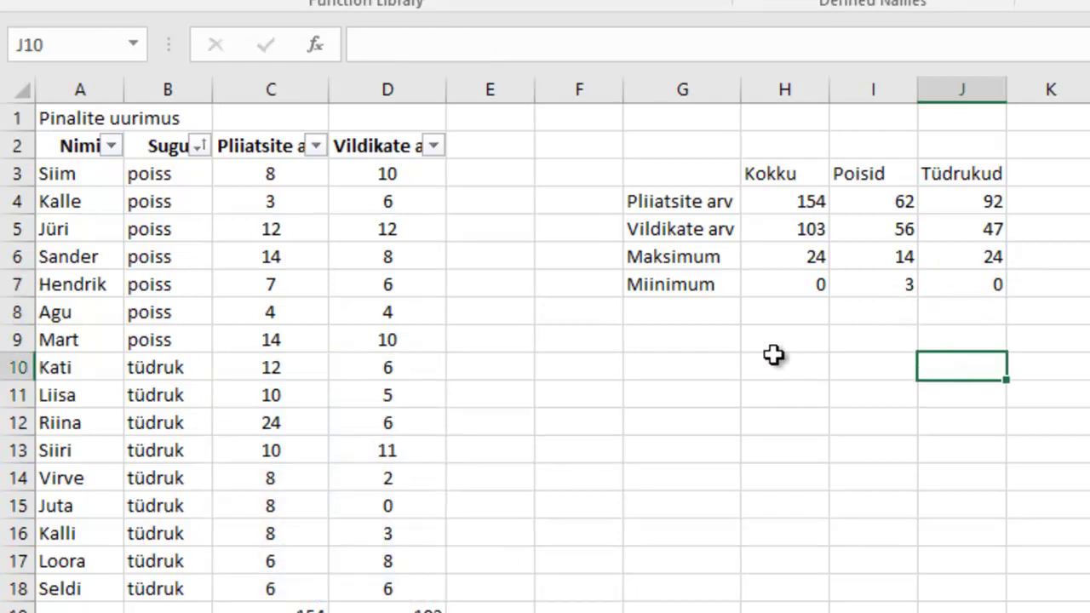
pyautogui.click(794, 225)
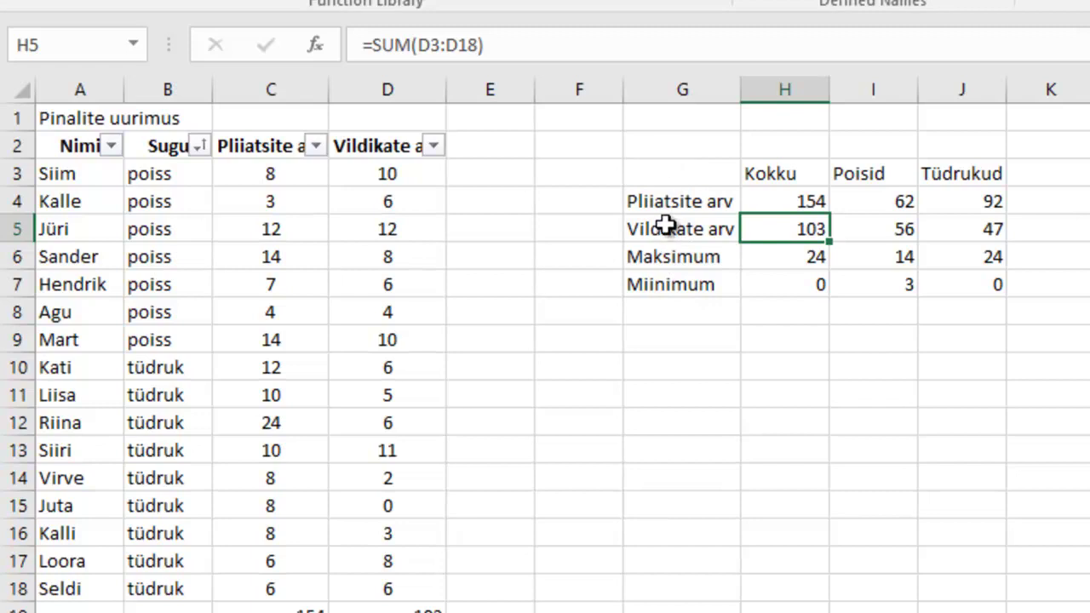
# Insert a 2-D clustered column chart from G3:J5 and move it just below the summary table
pyautogui.click(683, 180)
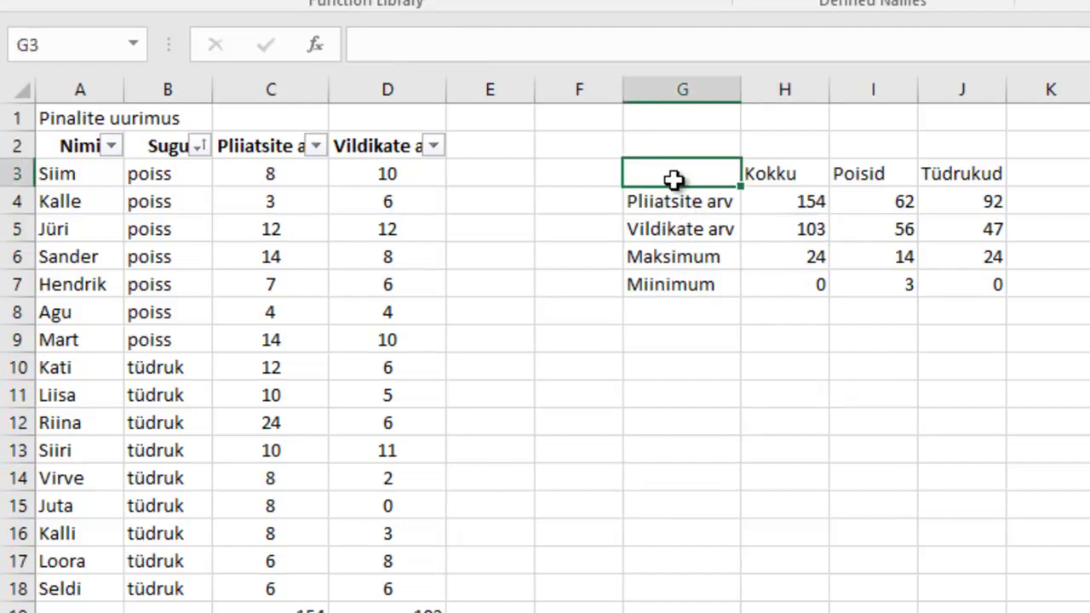
pyautogui.moveTo(670, 174); pyautogui.dragTo(945, 225)
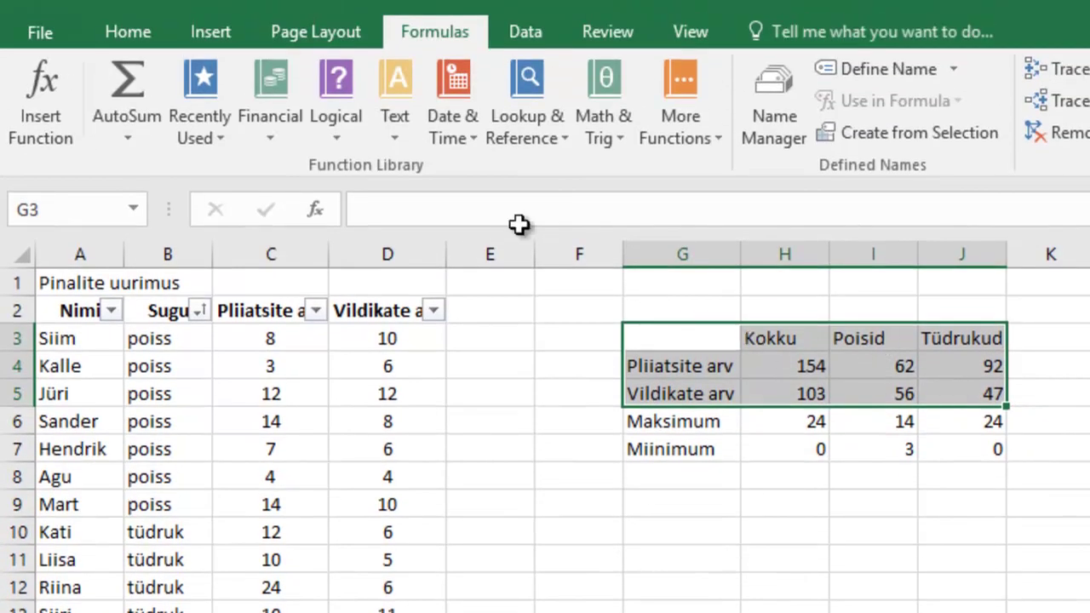
pyautogui.click(220, 25)
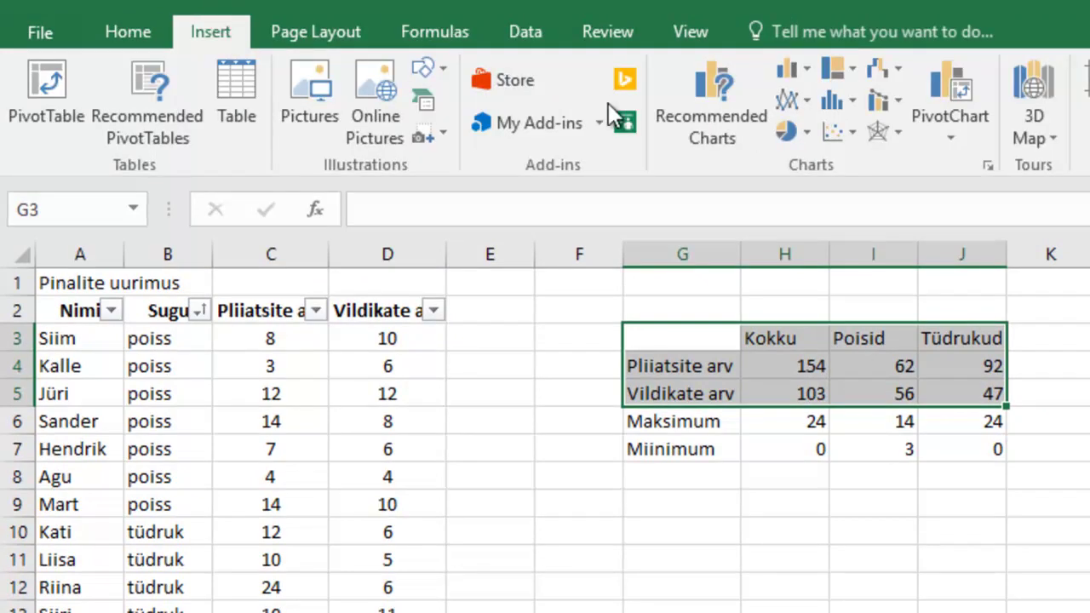
pyautogui.click(791, 69)
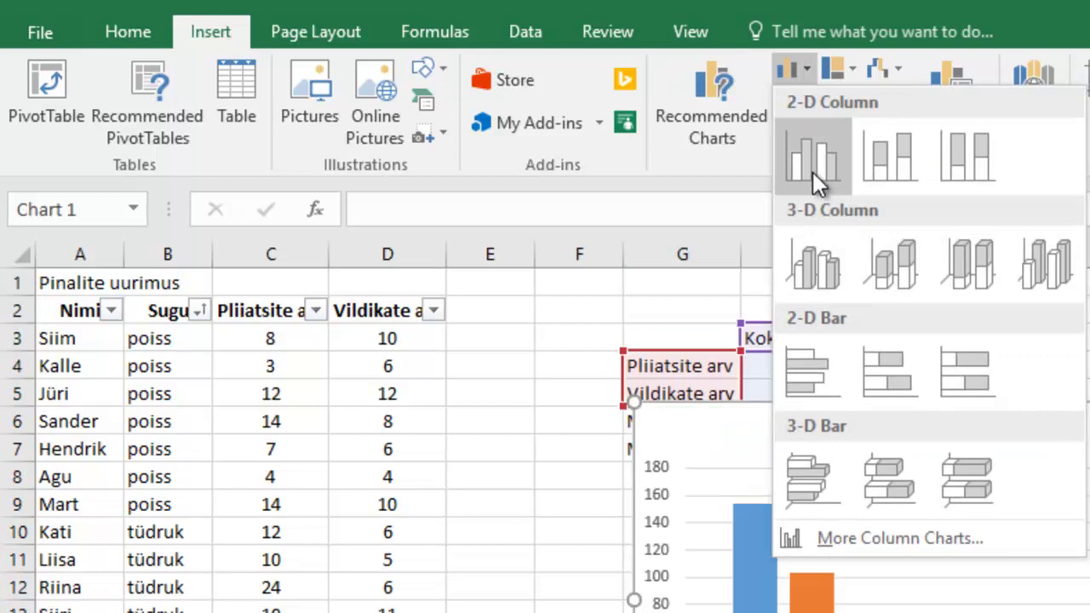
pyautogui.click(813, 172)
pyautogui.moveTo(856, 316); pyautogui.dragTo(901, 372)
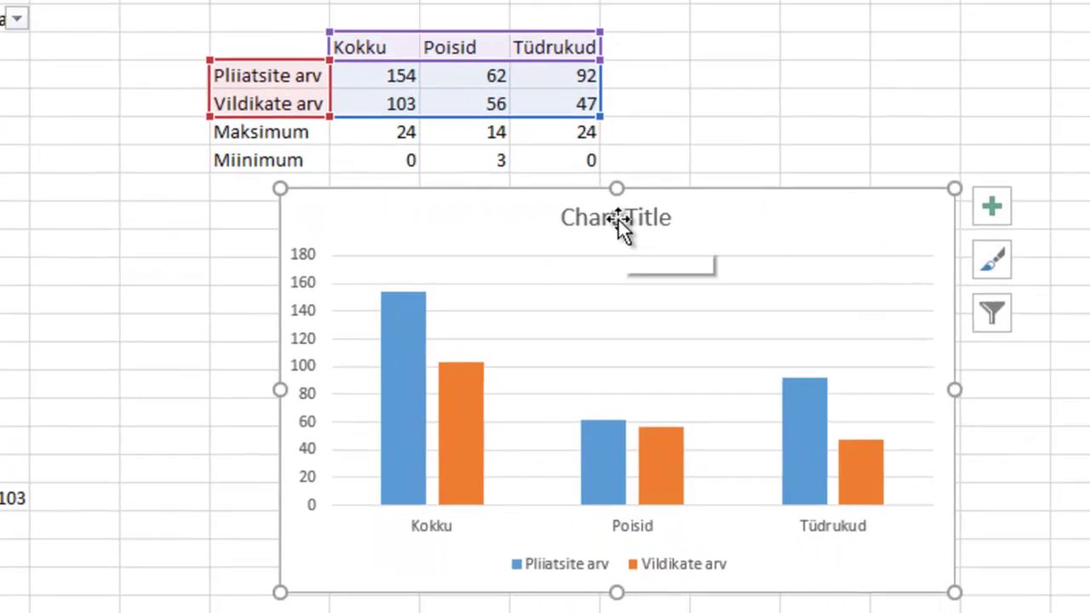
# Replace the chart title with "Pliiatsite ja vildikate arv pinalis"
pyautogui.click(775, 381)
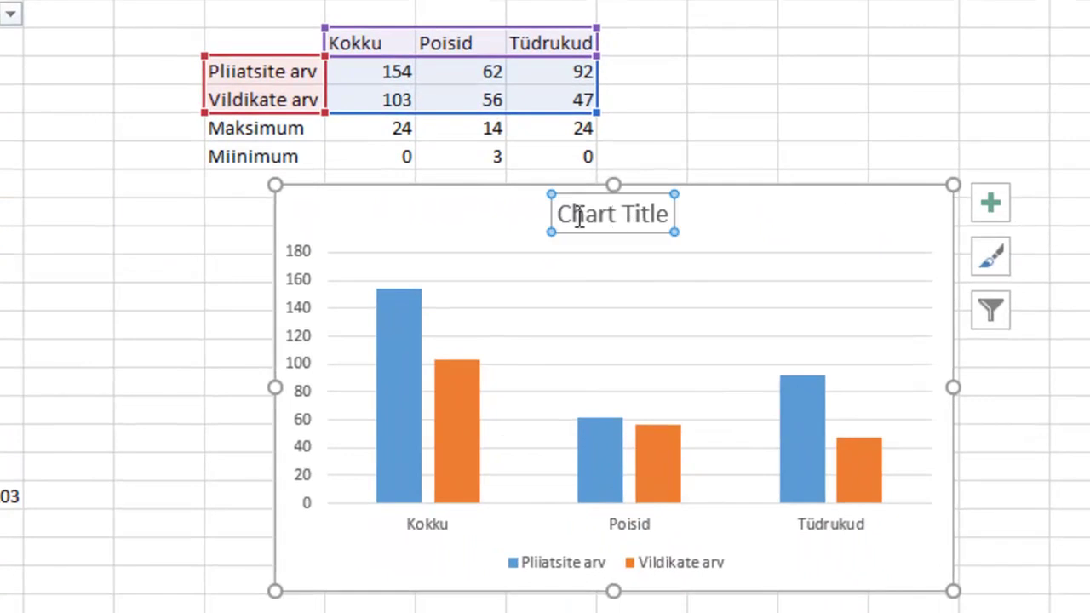
pyautogui.moveTo(559, 214); pyautogui.dragTo(653, 217)
pyautogui.write('Plii')
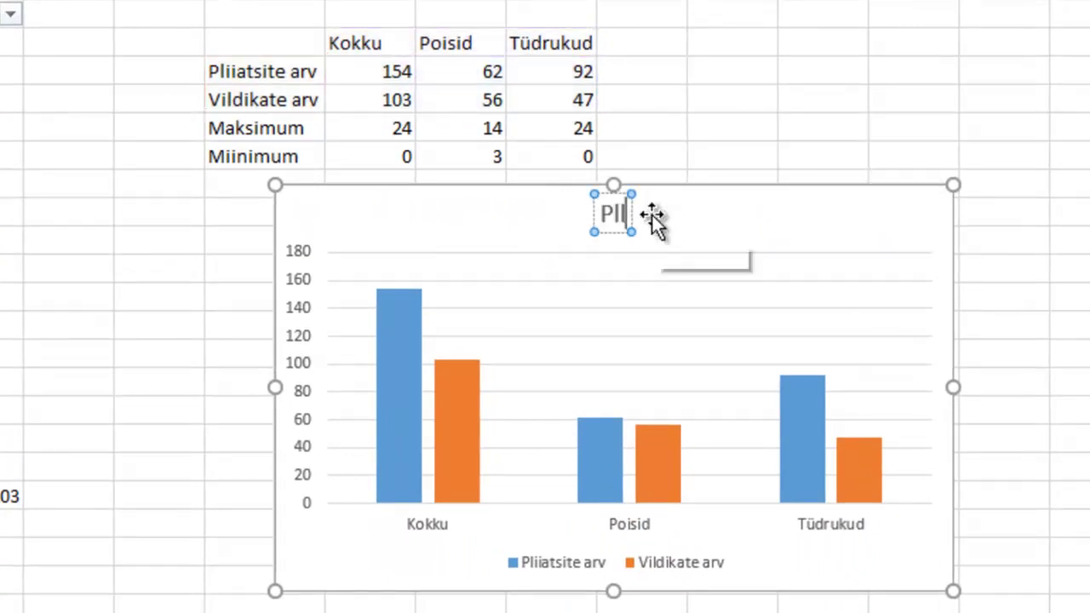
pyautogui.press('BackSpace')
pyautogui.press('BackSpace')
pyautogui.write('iiatsit')
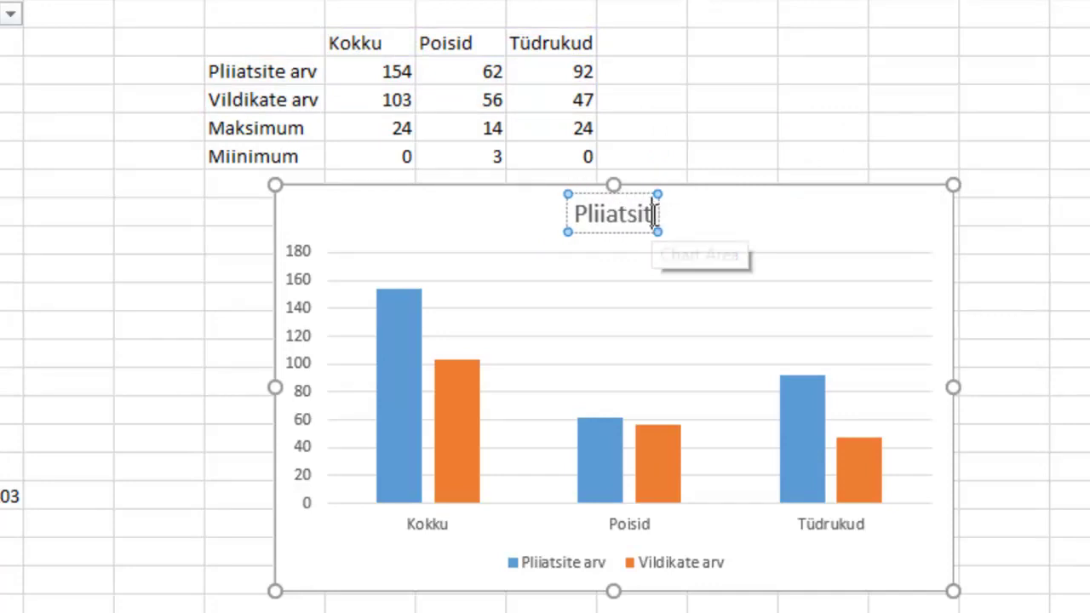
pyautogui.write('e ja vildi')
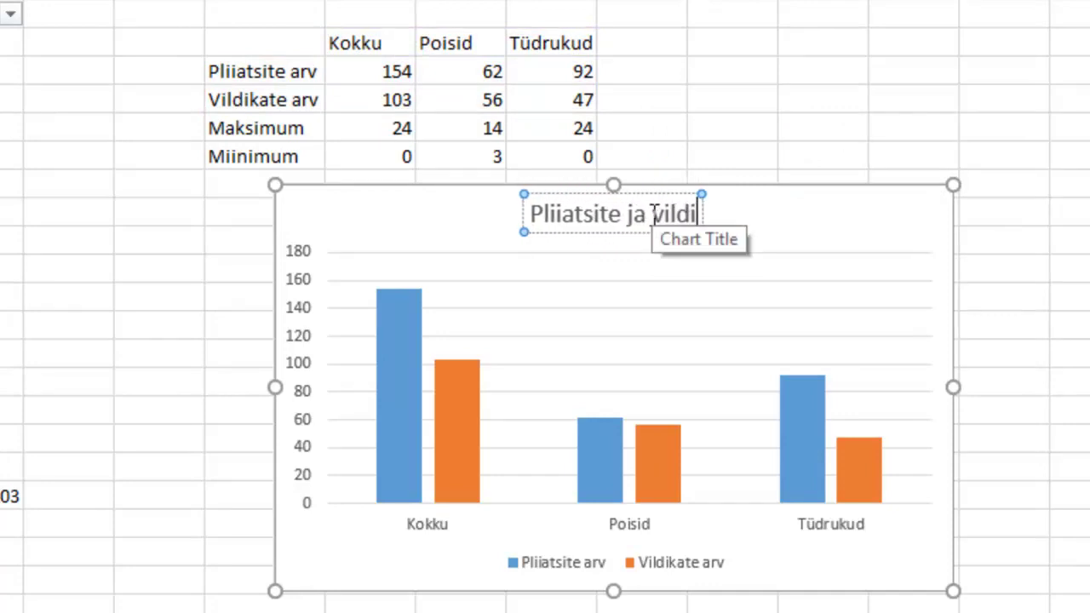
pyautogui.write('kate arv pinalis')
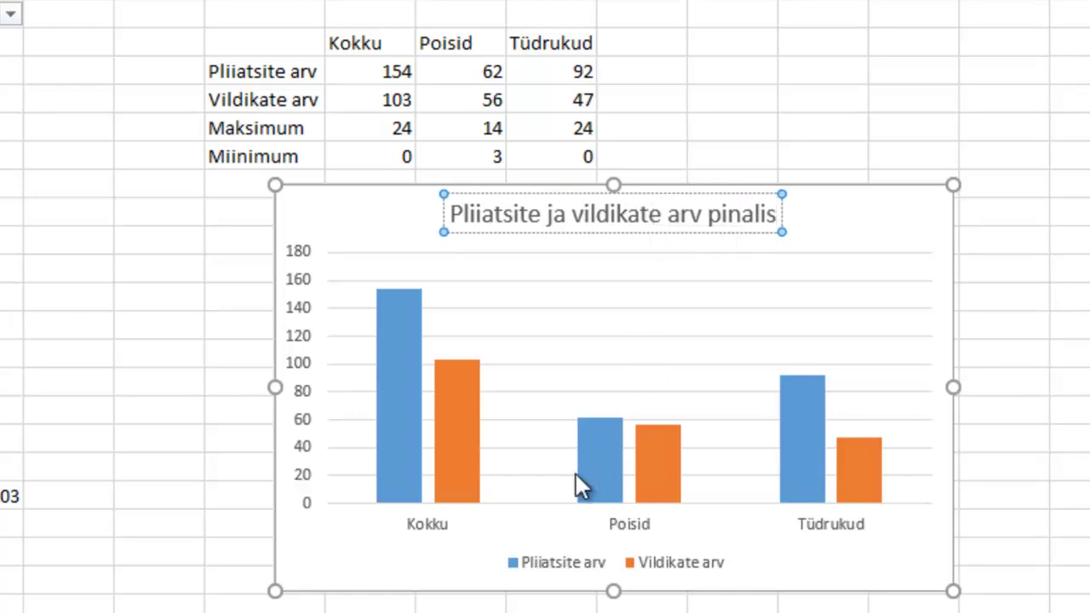
# Add data labels to both the Pliiatsite arv and Vildikate arv column series
pyautogui.click(396, 433)
pyautogui.rightClick(391, 419)
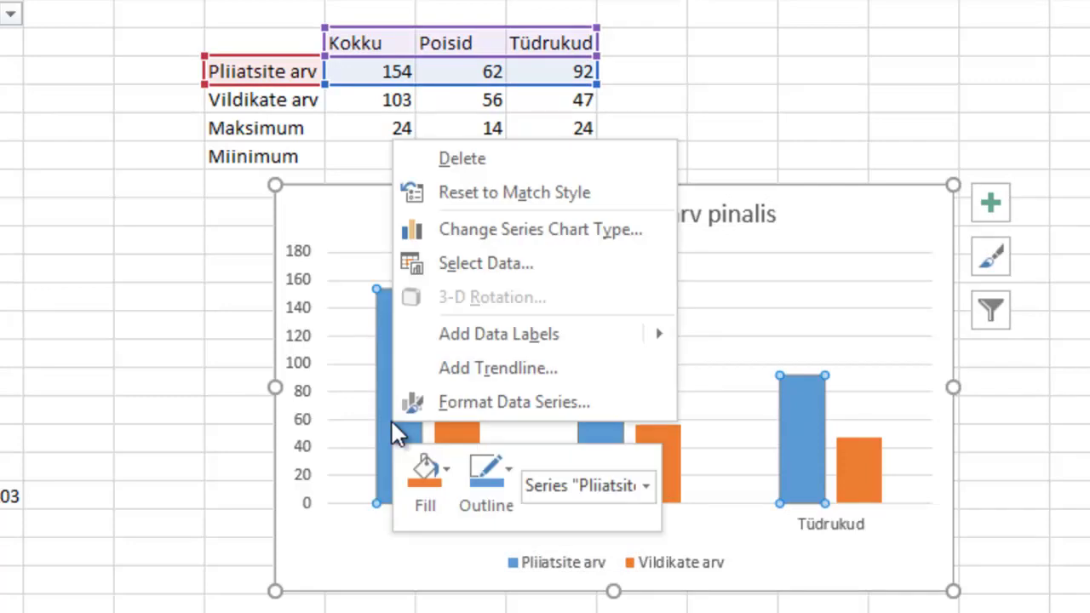
pyautogui.moveTo(558, 337)
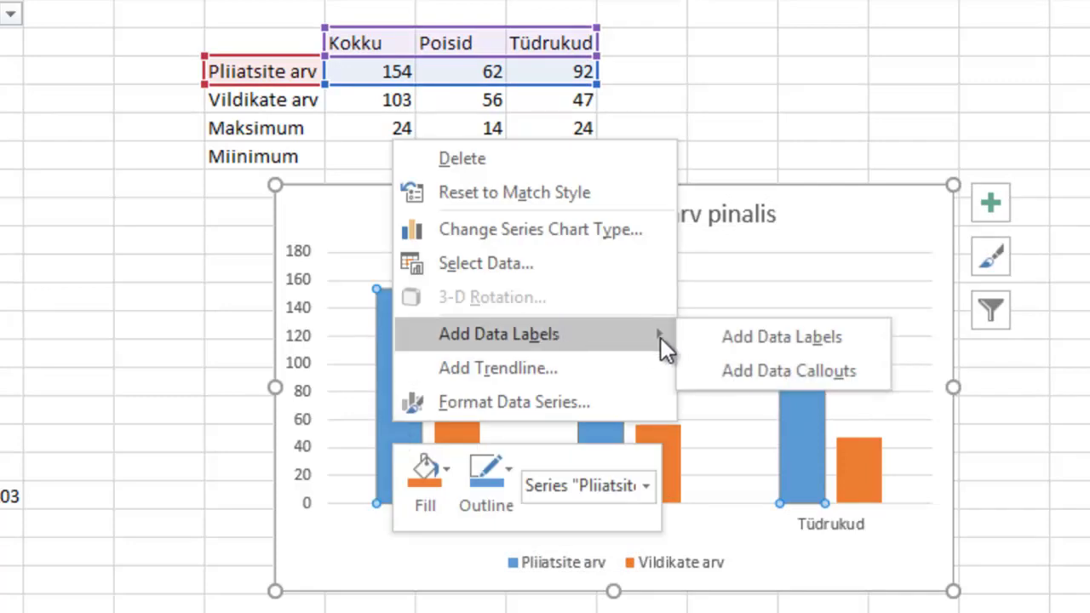
pyautogui.click(760, 341)
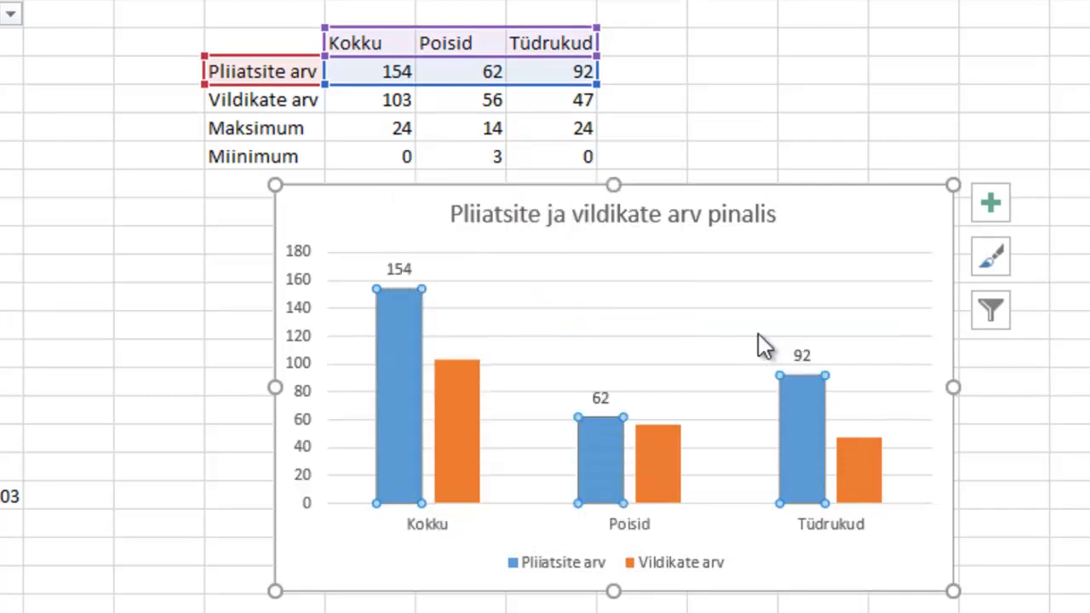
pyautogui.rightClick(453, 451)
pyautogui.moveTo(628, 361)
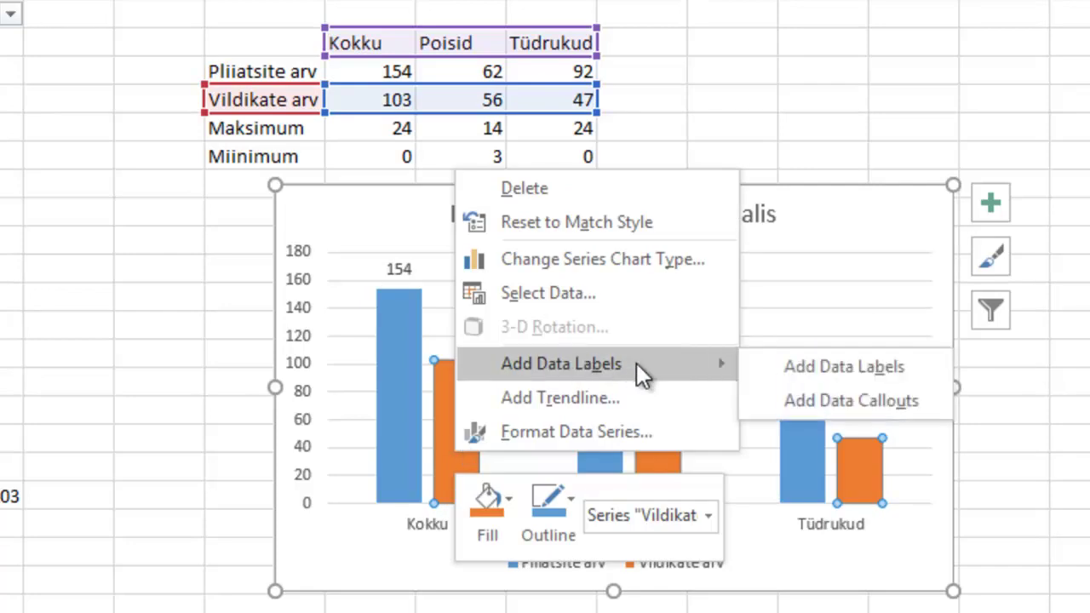
pyautogui.click(769, 365)
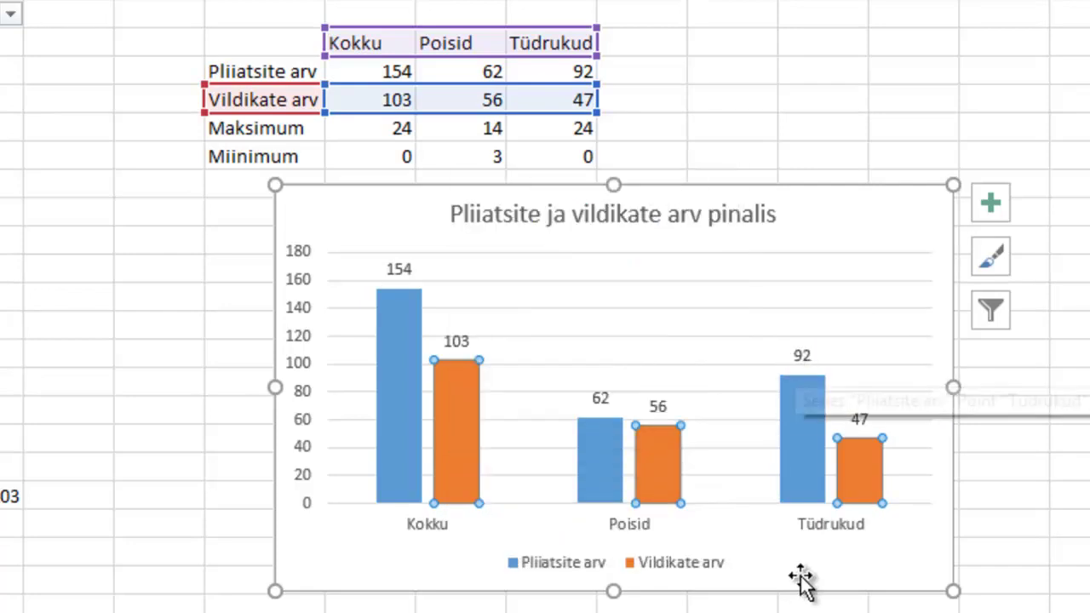
pyautogui.click(538, 565)
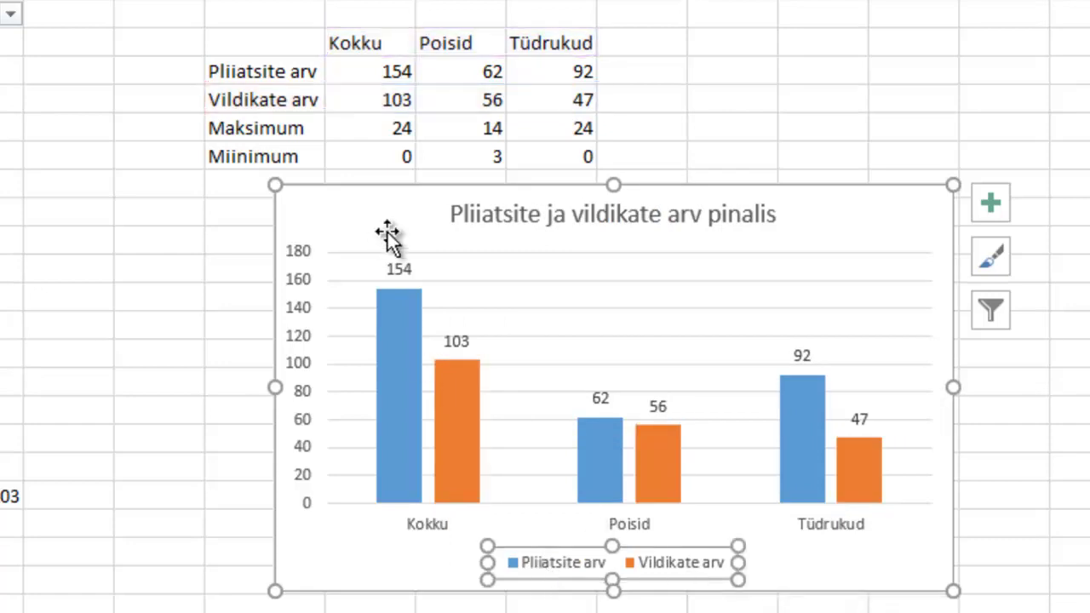
# Fill the Pliiatsite arv columns with dark green and the Vildikate arv columns with standard purple
pyautogui.click(395, 371)
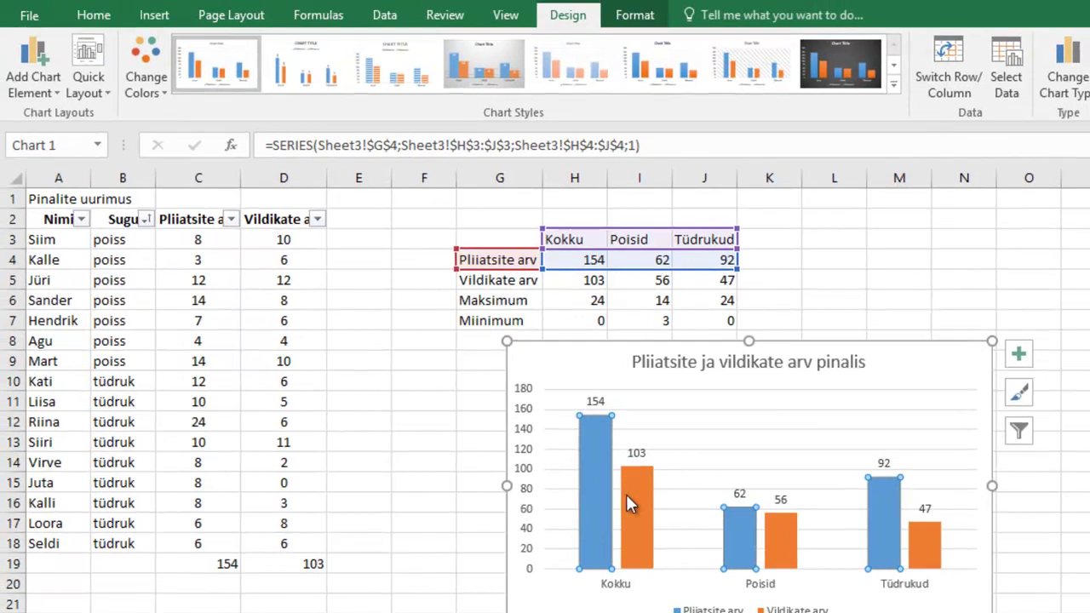
pyautogui.click(634, 17)
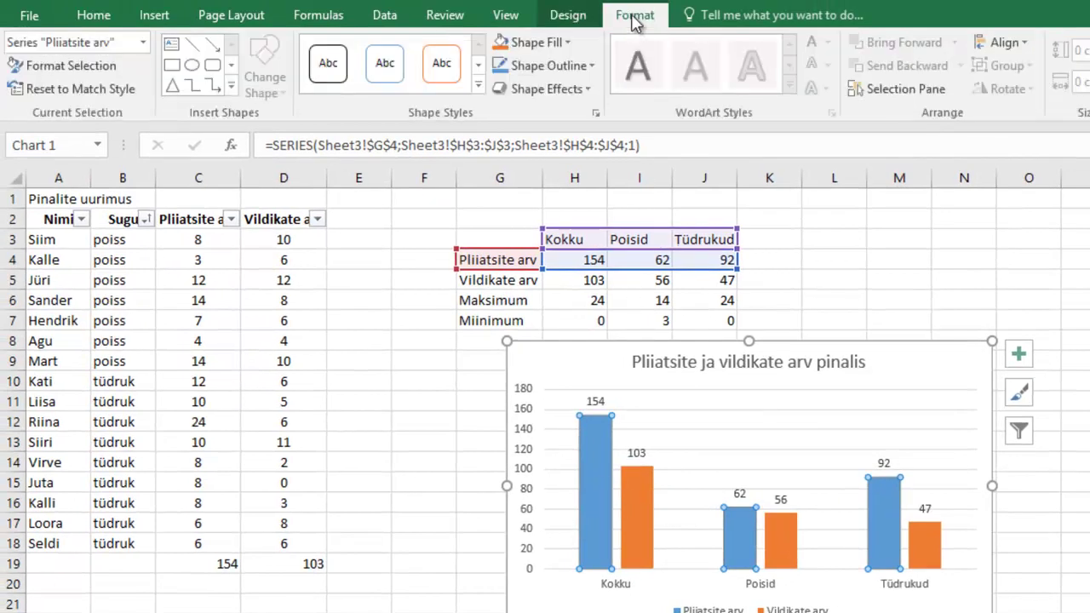
pyautogui.click(566, 43)
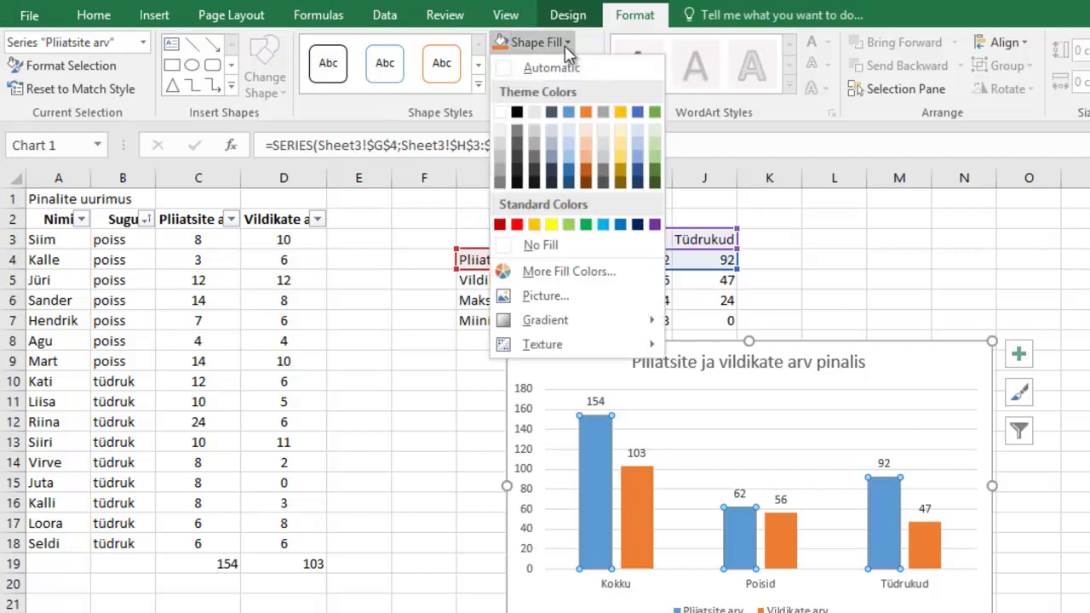
pyautogui.click(653, 169)
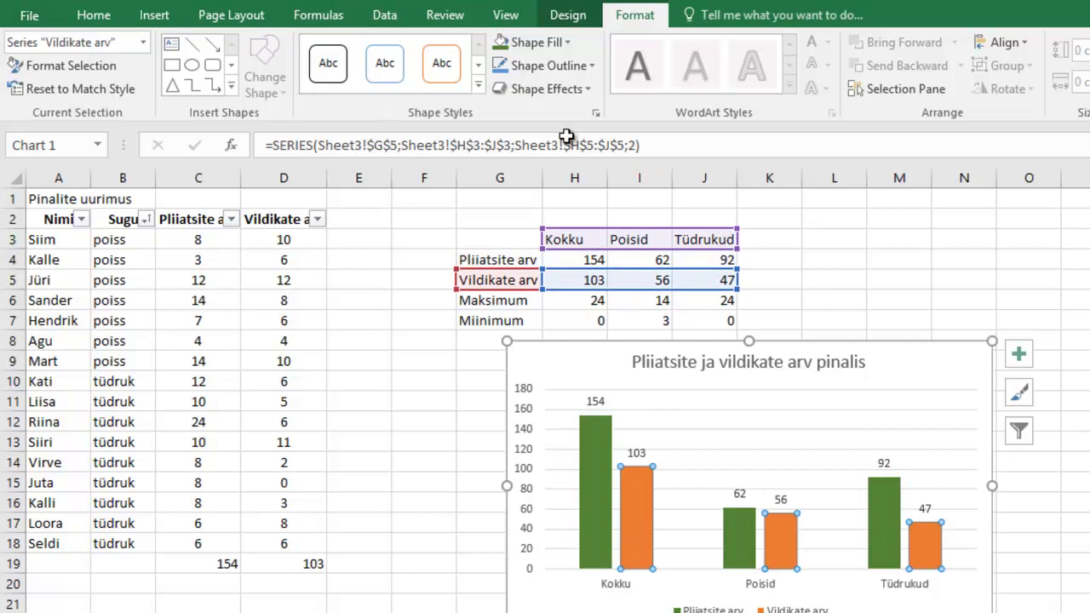
pyautogui.click(568, 43)
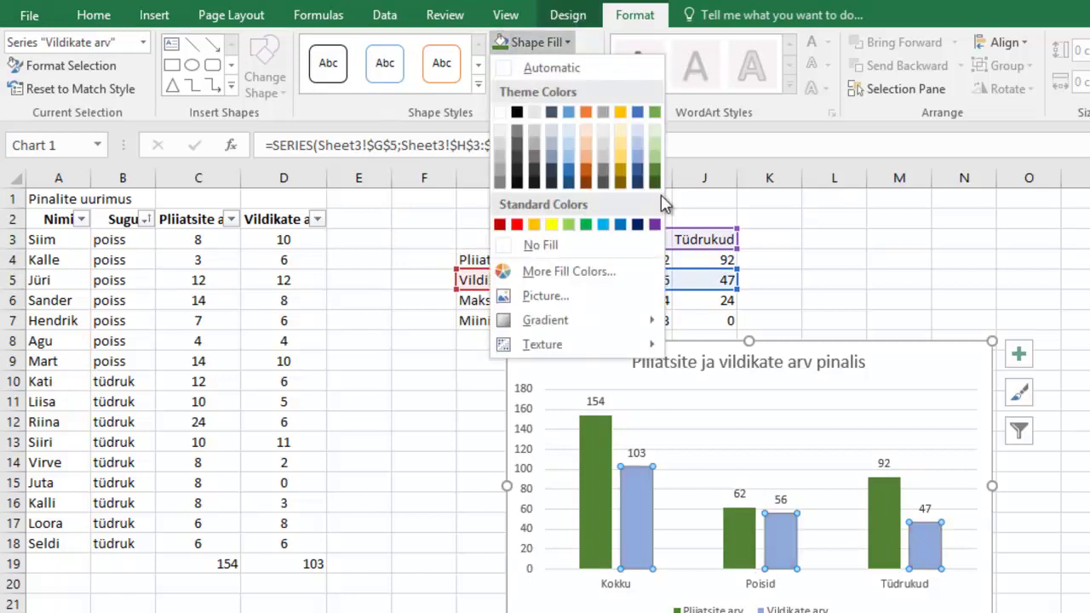
pyautogui.click(654, 224)
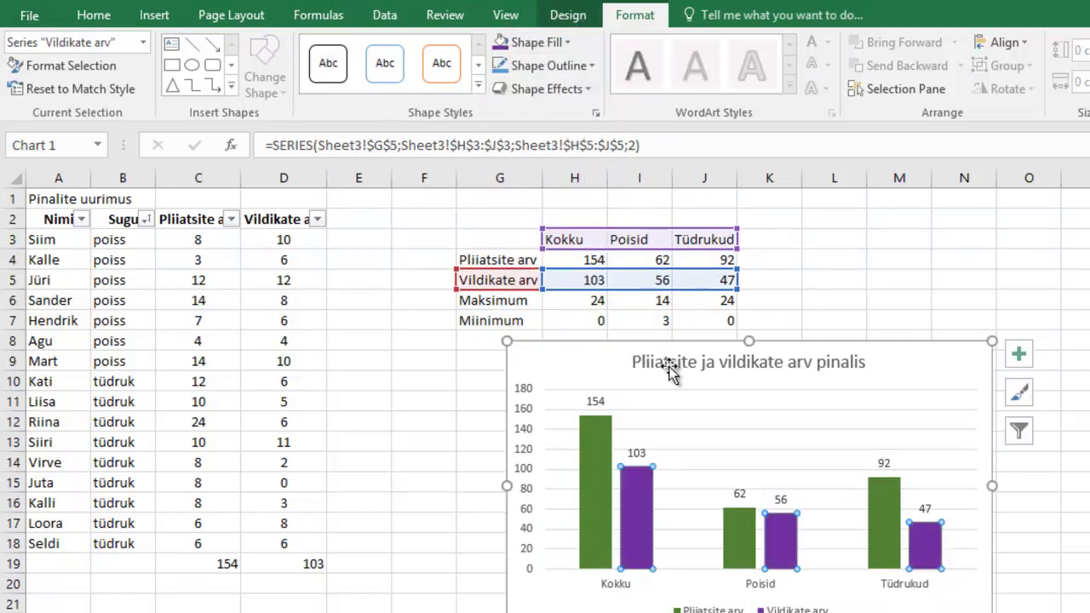
# Set the font size of the Pliiatsite arv data labels to 12
pyautogui.click(598, 401)
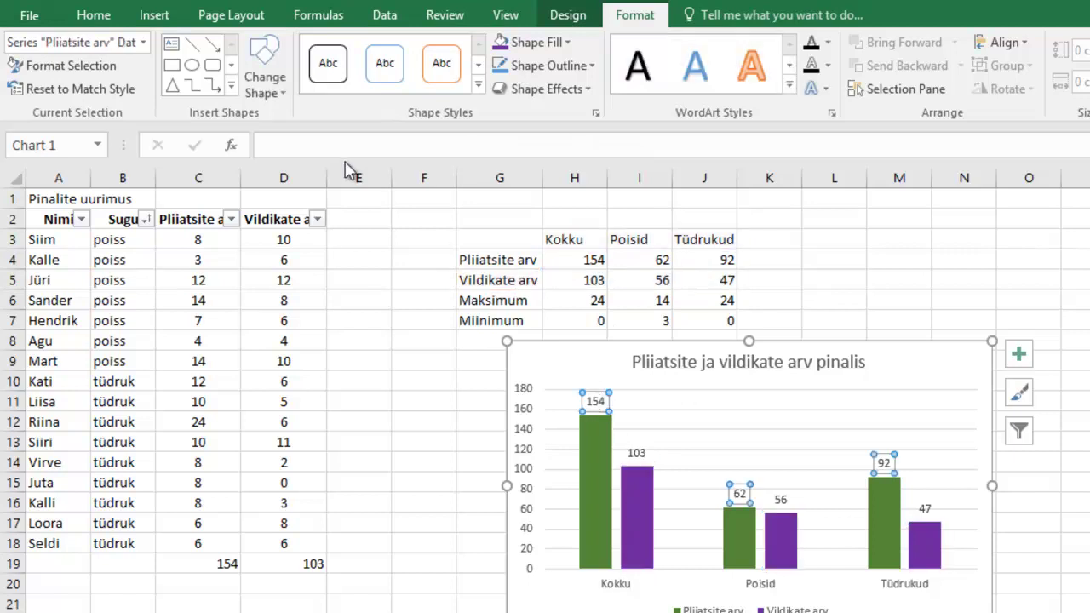
pyautogui.click(97, 19)
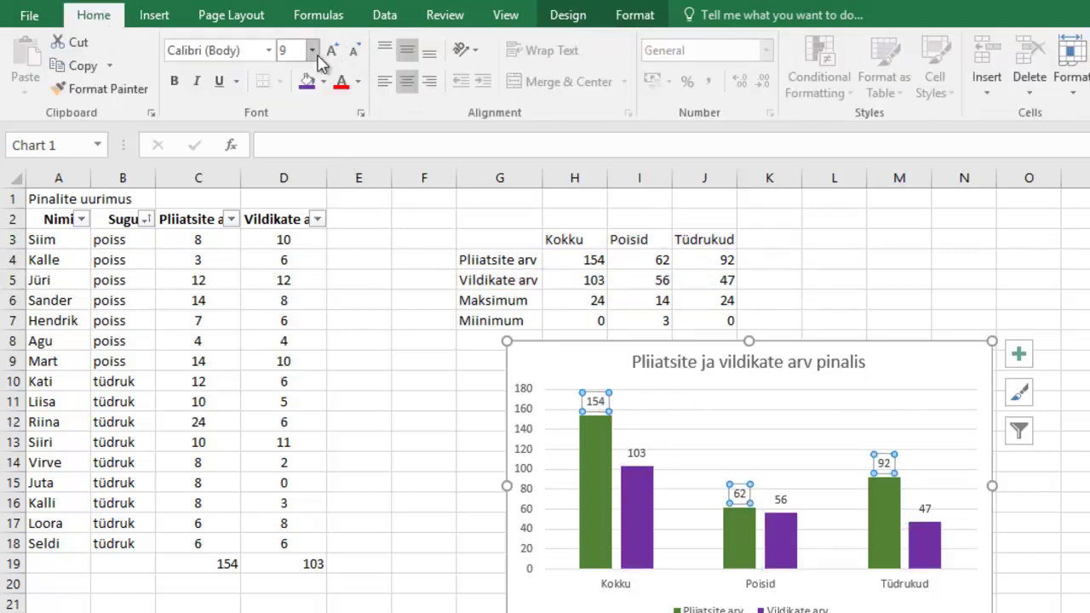
pyautogui.click(312, 51)
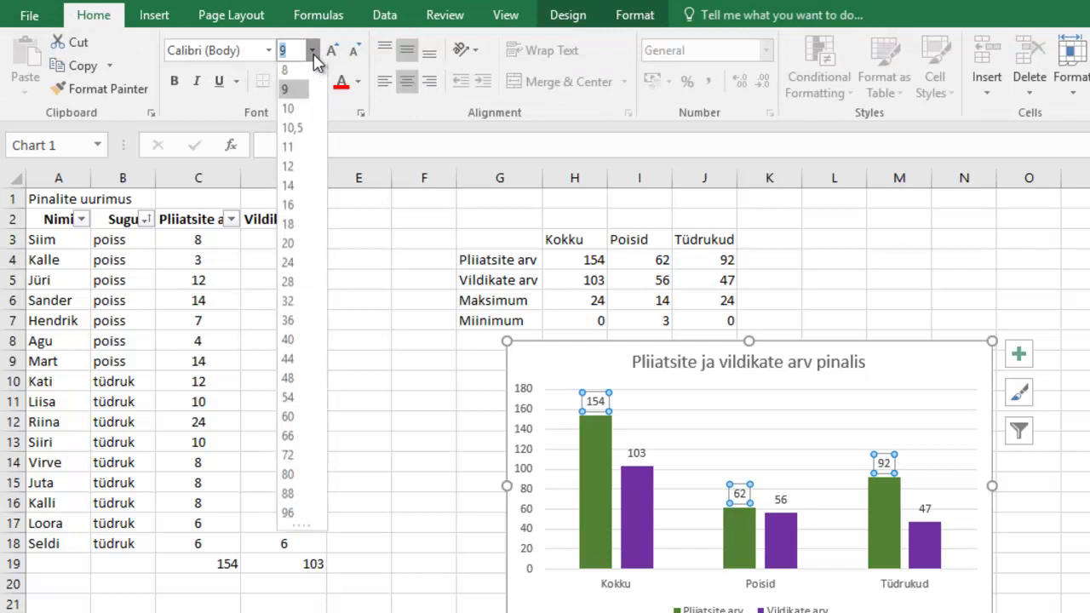
pyautogui.click(288, 171)
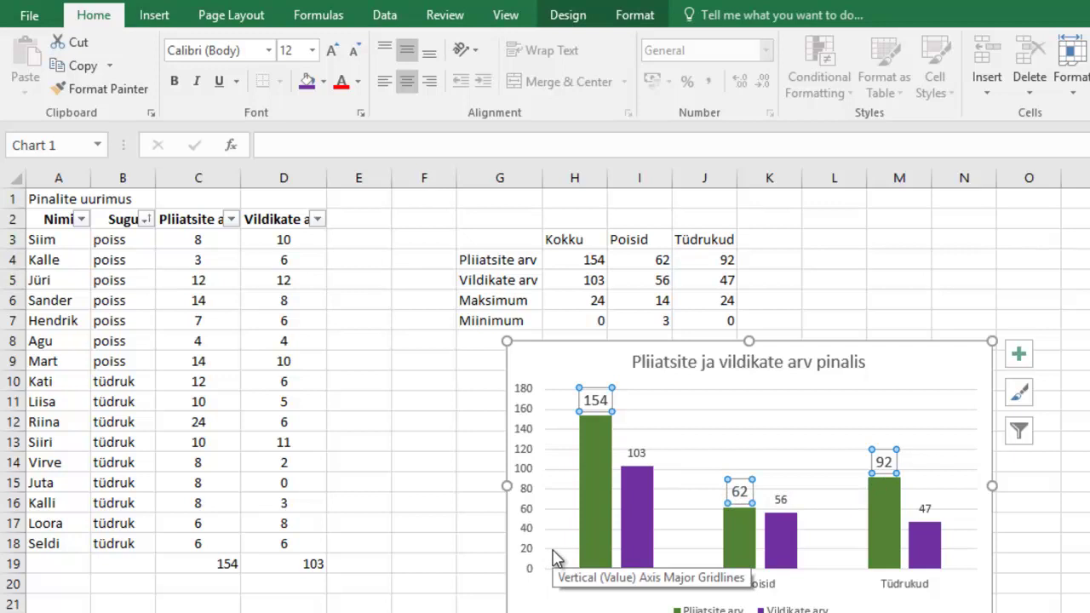
# Select the whole pencil and marker chart and copy it
pyautogui.click(545, 361)
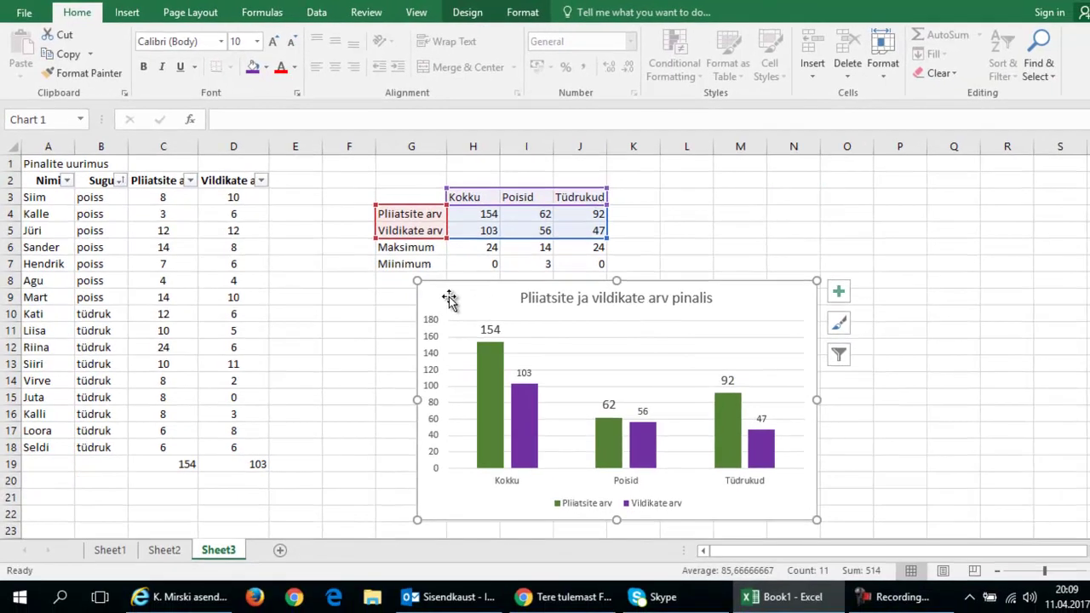
pyautogui.rightClick(449, 297)
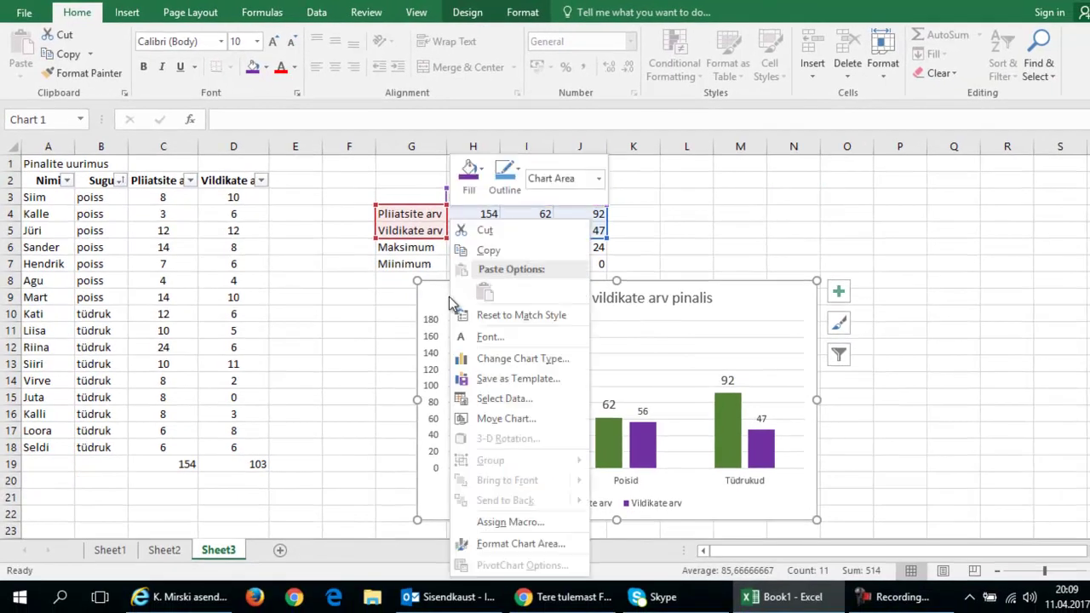
pyautogui.click(491, 252)
# Open Word 2016, create a blank document and paste the copied chart into it
pyautogui.click(18, 600)
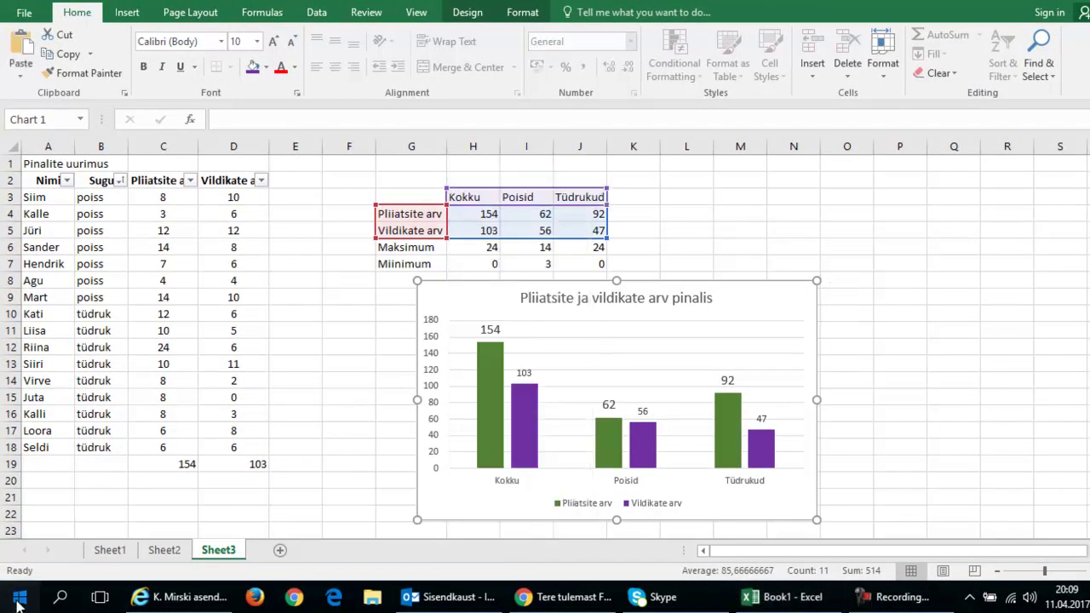
pyautogui.write('wor')
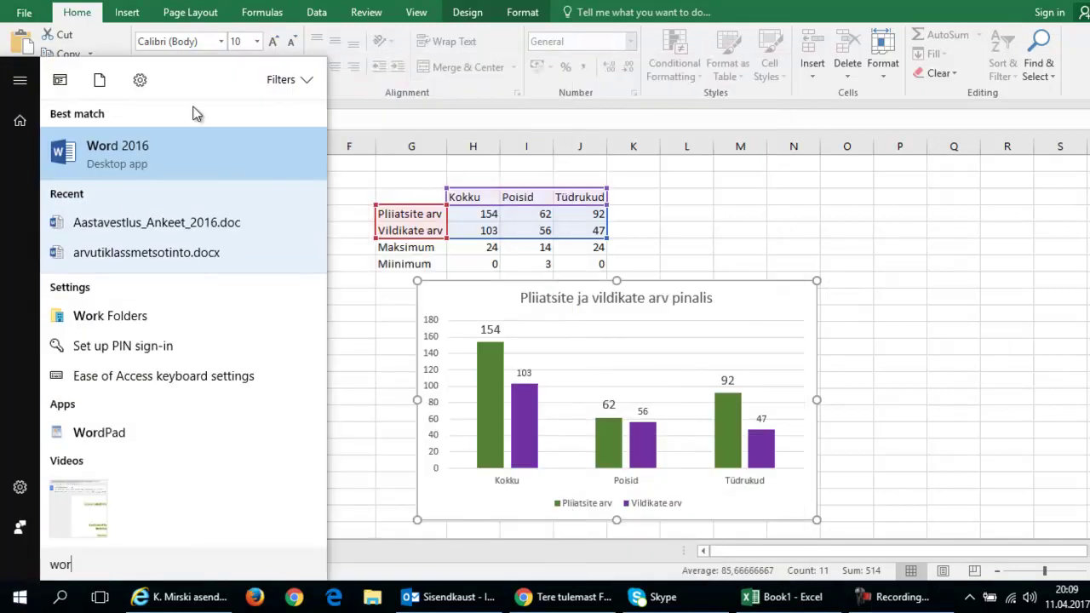
pyautogui.click(146, 147)
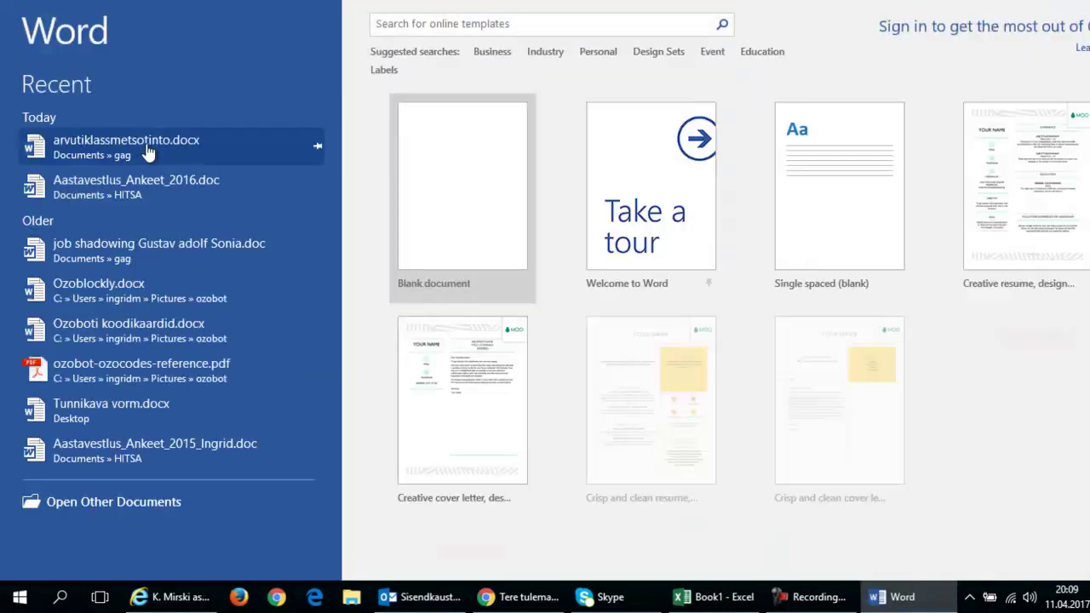
pyautogui.click(478, 142)
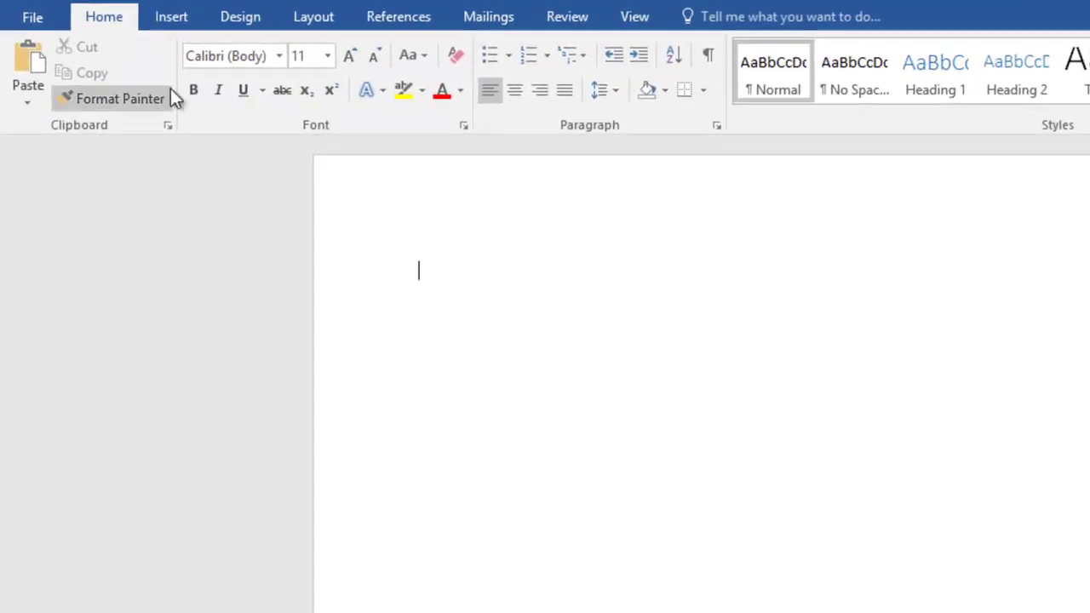
pyautogui.click(15, 72)
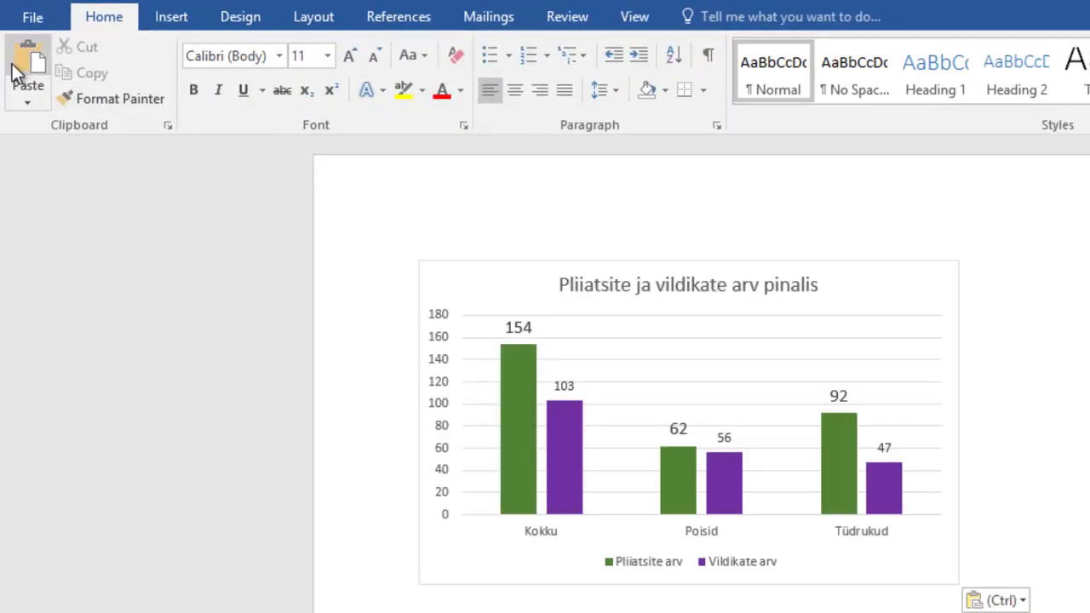